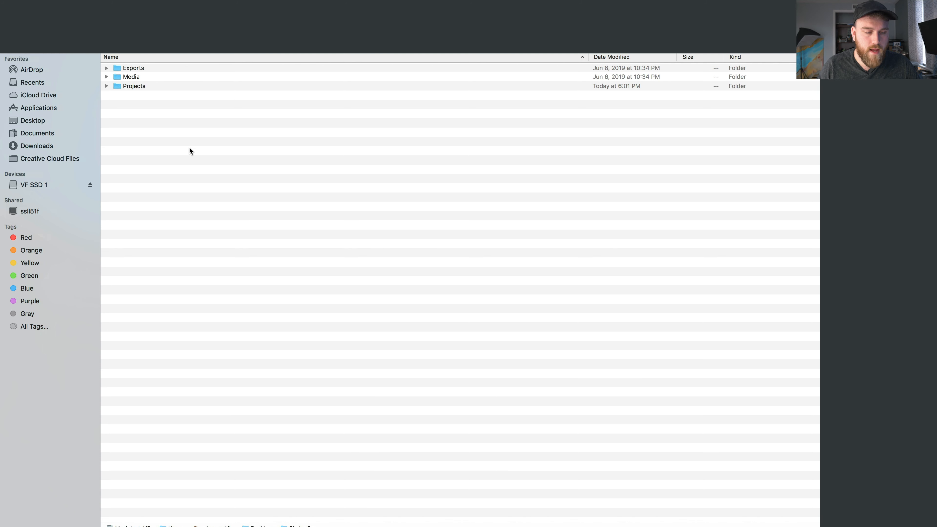
- Look through the top-level Exports, Media and Projects folders, checking what is stored in Projects
{"action": "left_click", "coordinate": [104, 85]}
{"action": "key", "text": "Right"}
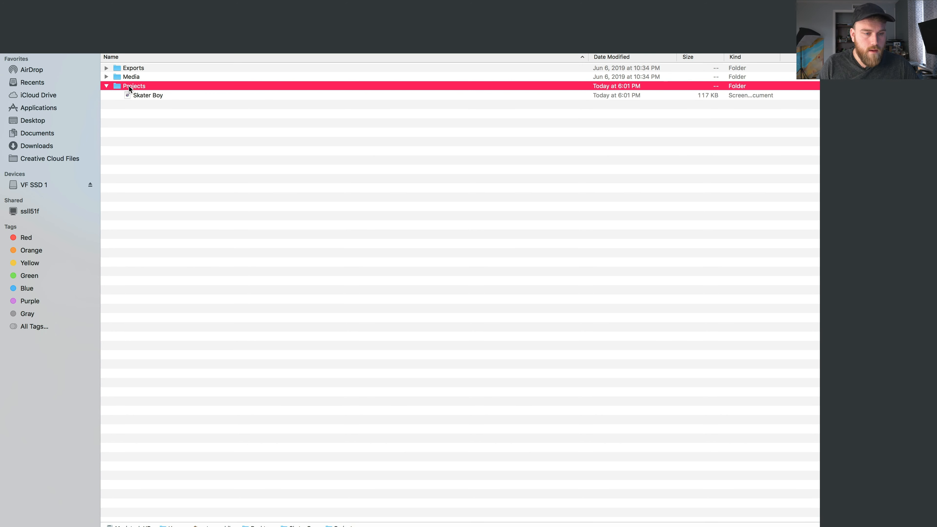
{"action": "key", "text": "Left"}
{"action": "key", "text": "Up"}
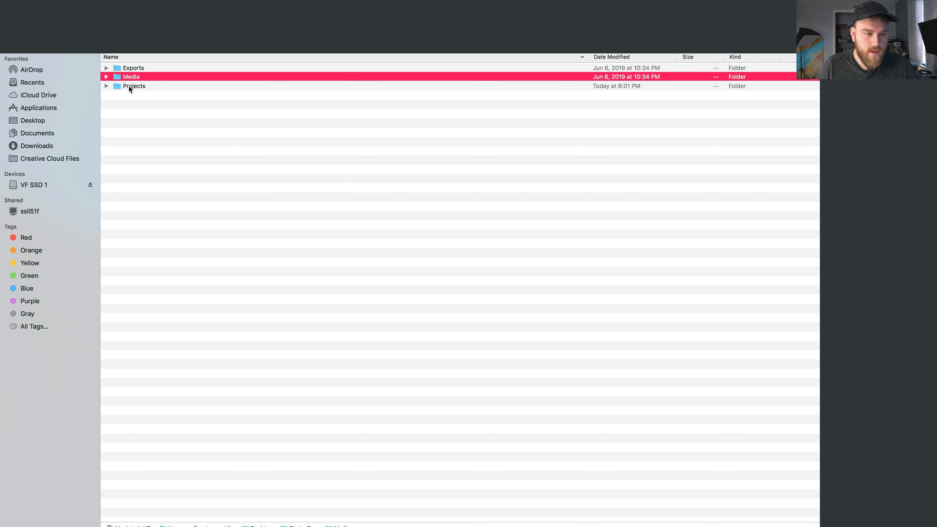
{"action": "key", "text": "Up"}
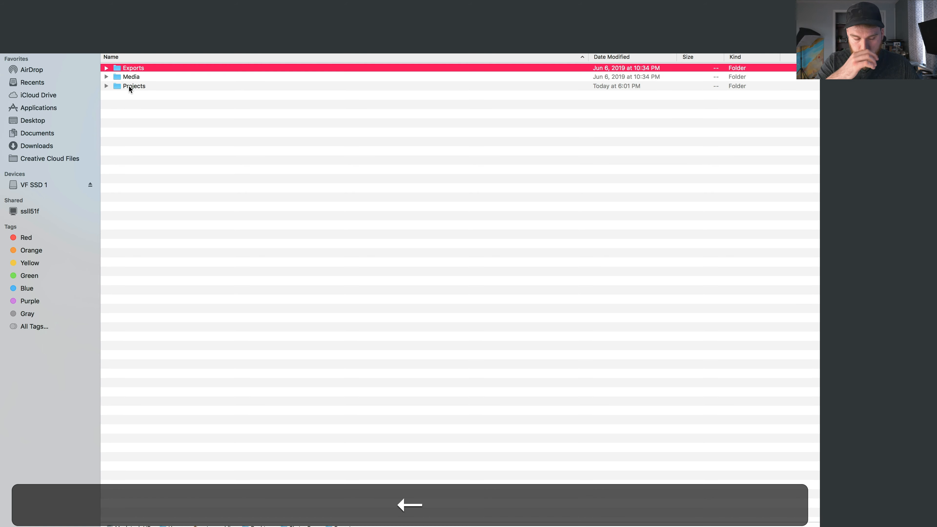
{"action": "key", "text": "Down"}
{"action": "key", "text": "Up"}
{"action": "key", "text": "Down"}
{"action": "key", "text": "Right"}
{"action": "key", "text": "Left"}
{"action": "key", "text": "Up"}
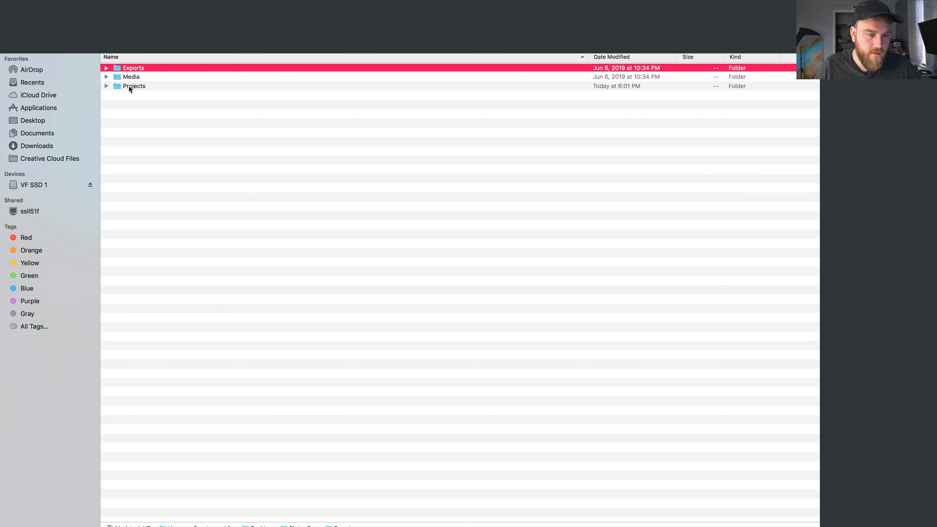
- Expand the Media folder and examine its subfolders, including the contents of the Audio folder
{"action": "key", "text": "Down"}
{"action": "key", "text": "Right"}
{"action": "key", "text": "Down"}
{"action": "key", "text": "Right"}
{"action": "key", "text": "Left"}
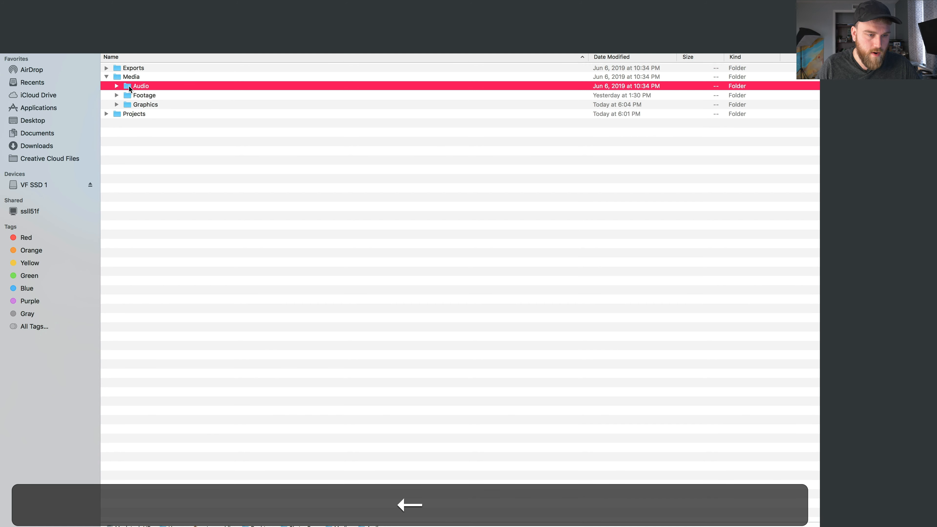
{"action": "key", "text": "Down"}
{"action": "key", "text": "Down"}
{"action": "key", "text": "Up"}
{"action": "key", "text": "Up"}
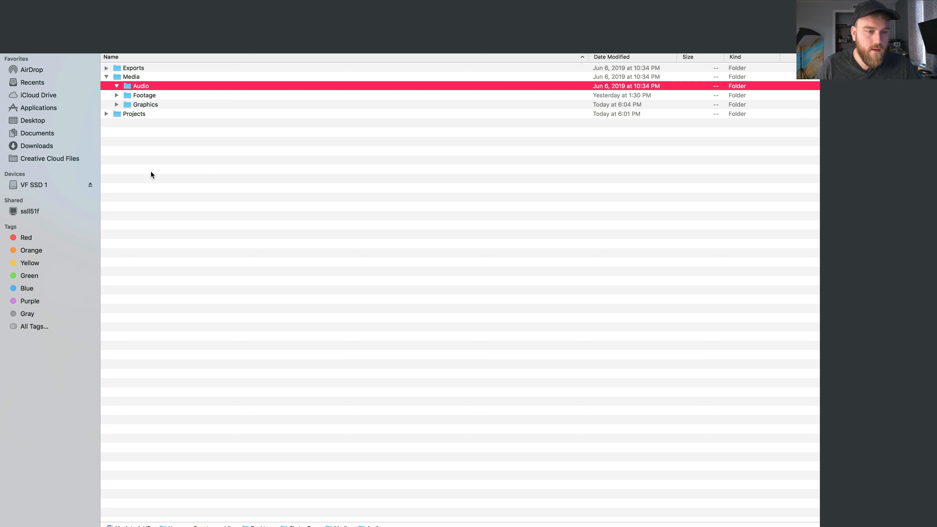
{"action": "key", "text": "Right"}
{"action": "key", "text": "Down"}
{"action": "key", "text": "Down"}
{"action": "key", "text": "Up"}
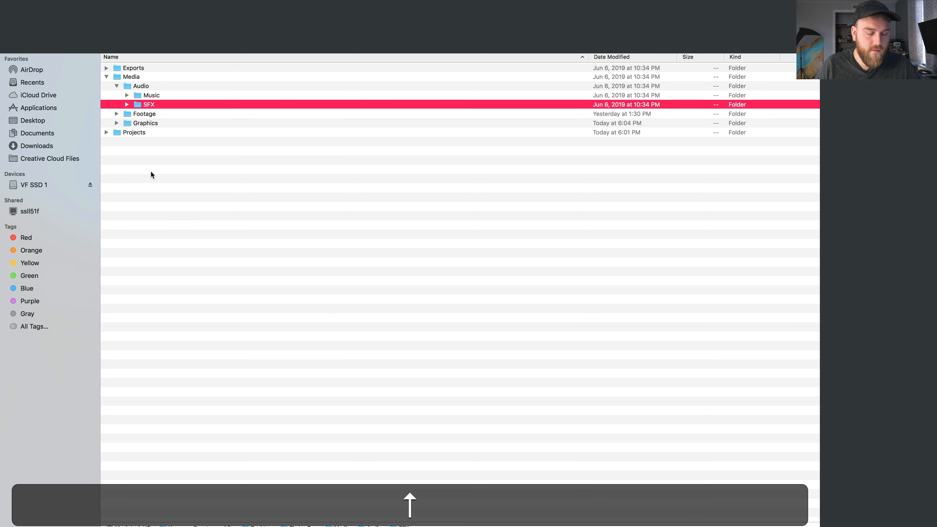
- Examine the video clips inside the Footage folder and collapse the folder again
{"action": "key", "text": "Down"}
{"action": "key", "text": "Down"}
{"action": "key", "text": "Right"}
{"action": "key", "text": "Down"}
{"action": "key", "text": "Down"}
{"action": "key", "text": "Down"}
{"action": "key", "text": "Up"}
{"action": "key", "text": "Up"}
{"action": "key", "text": "Up"}
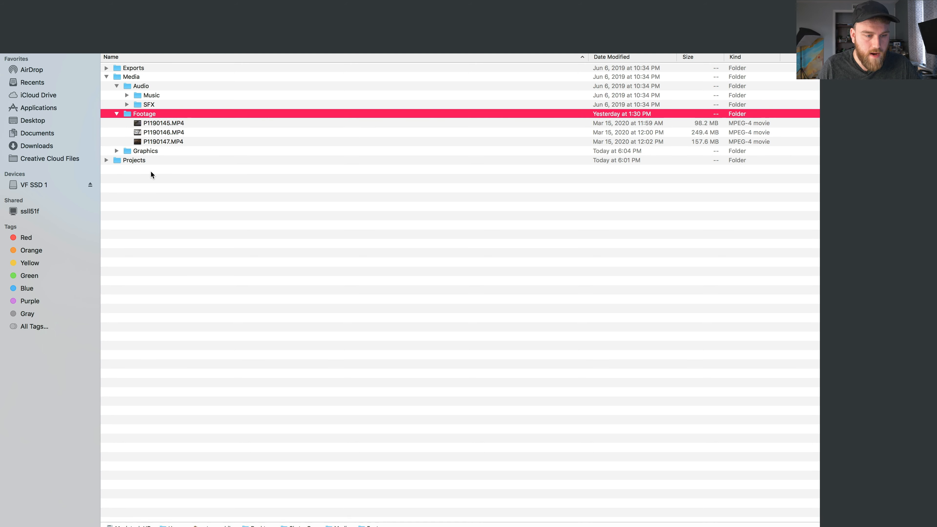
{"action": "key", "text": "Left"}
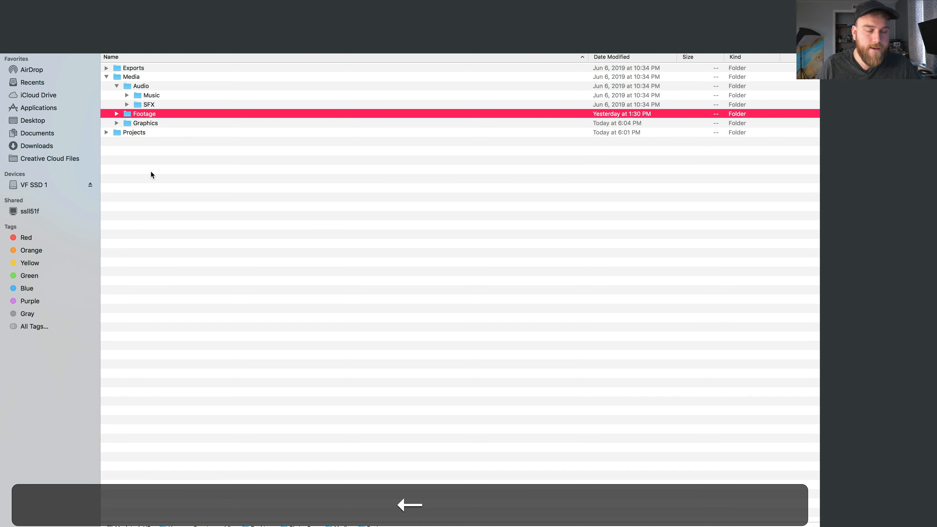
- Expand the Graphics folder and look through its overlay folders, collapsing VHS Effects
{"action": "key", "text": "Down"}
{"action": "key", "text": "Right"}
{"action": "key", "text": "Down"}
{"action": "key", "text": "Left"}
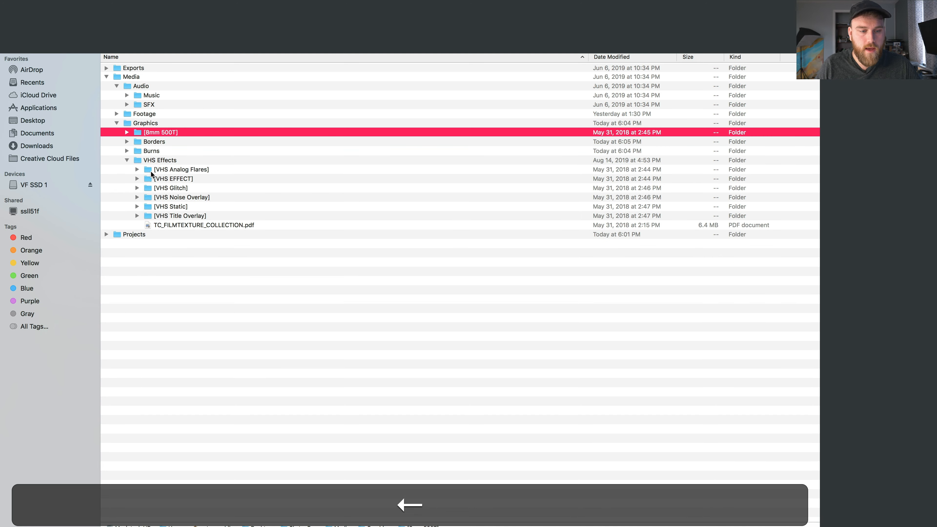
{"action": "key", "text": "Down"}
{"action": "key", "text": "Down"}
{"action": "key", "text": "Down"}
{"action": "key", "text": "Left"}
{"action": "key", "text": "Up"}
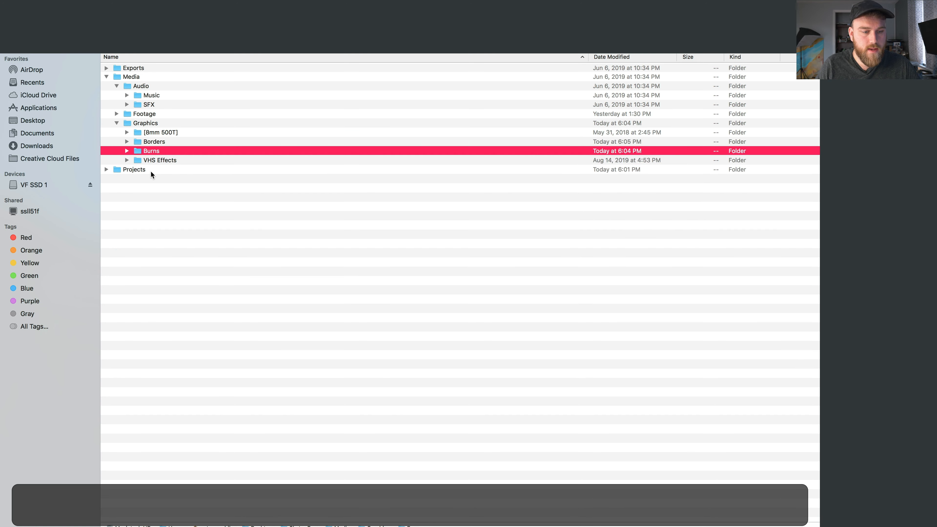
{"action": "key", "text": "Up"}
{"action": "key", "text": "Up"}
{"action": "key", "text": "Up"}
{"action": "key", "text": "Down"}
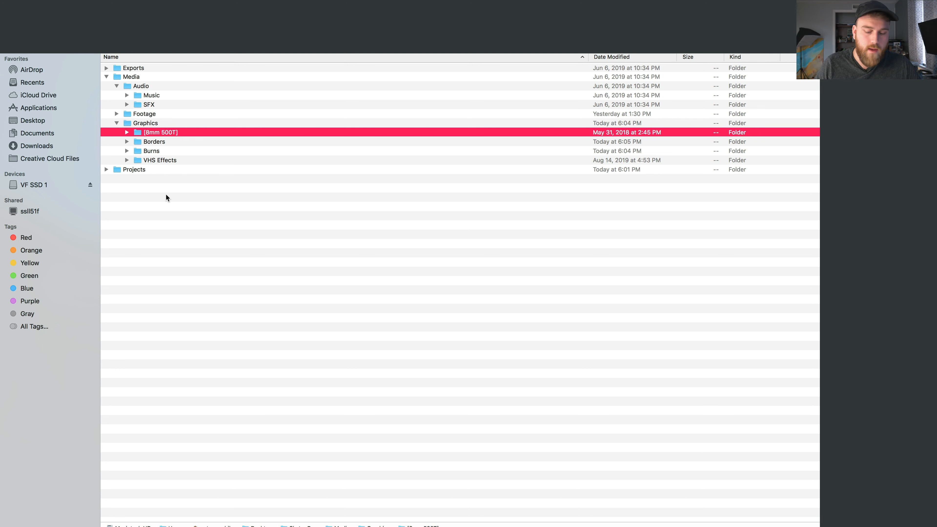
{"action": "key", "text": "Up"}
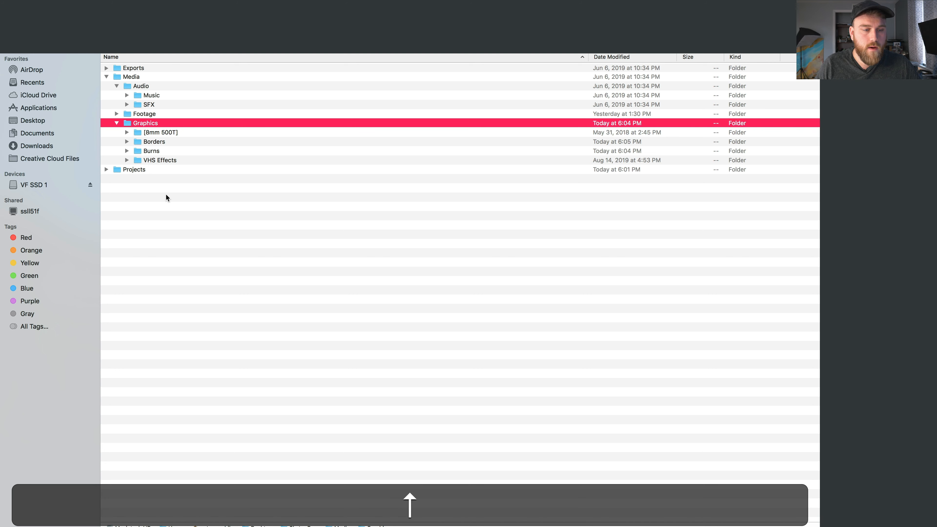
- Collapse the Graphics, Audio and Media folders back to the top-level folder list
{"action": "key", "text": "Left"}
{"action": "key", "text": "Up"}
{"action": "key", "text": "Up"}
{"action": "key", "text": "Up"}
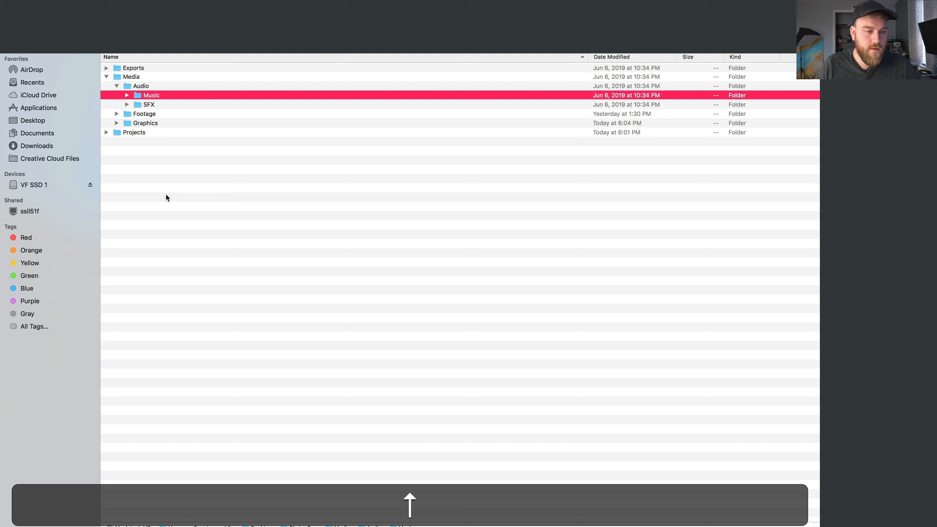
{"action": "key", "text": "Up"}
{"action": "key", "text": "Left"}
{"action": "key", "text": "Up"}
{"action": "key", "text": "Left"}
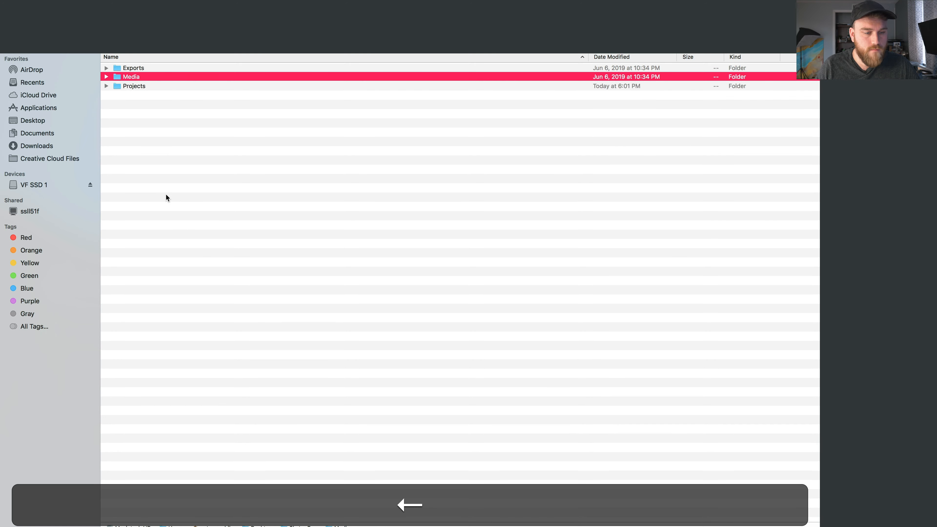
- Take the Finder window out of full screen and switch to Adobe Premiere Pro 2020
{"action": "key", "text": "ctrl+Left"}
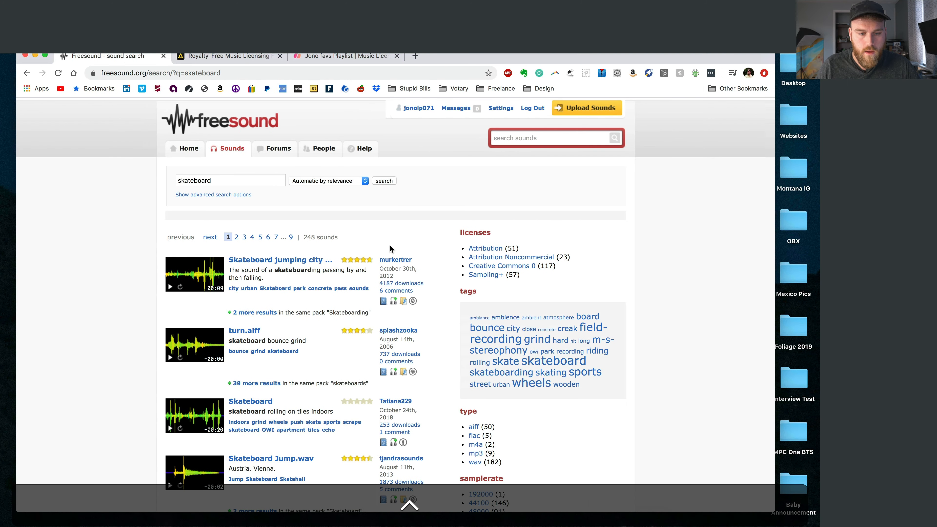
{"action": "key", "text": "ctrl+Right"}
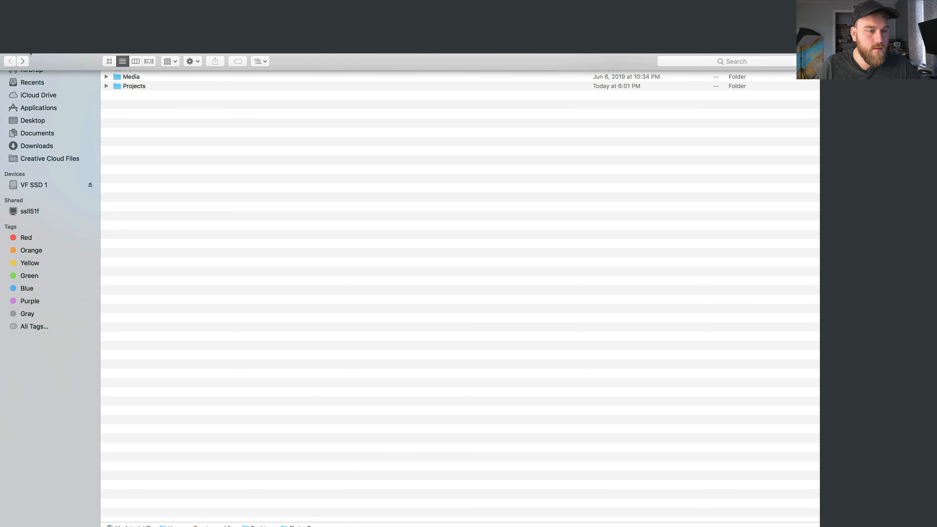
{"action": "left_click", "coordinate": [31, 54]}
{"action": "left_click", "coordinate": [322, 524]}
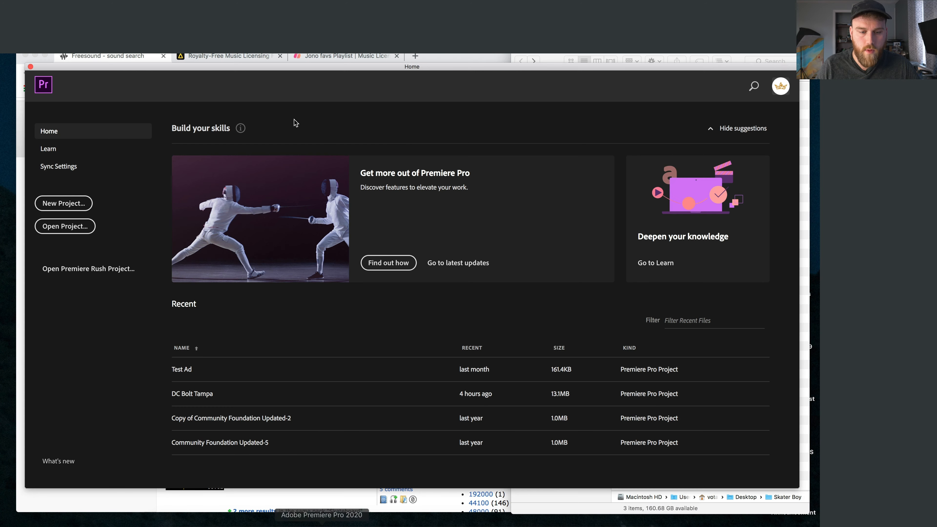
- Start a new project and name it SkaterBoy
{"action": "left_click", "coordinate": [57, 202]}
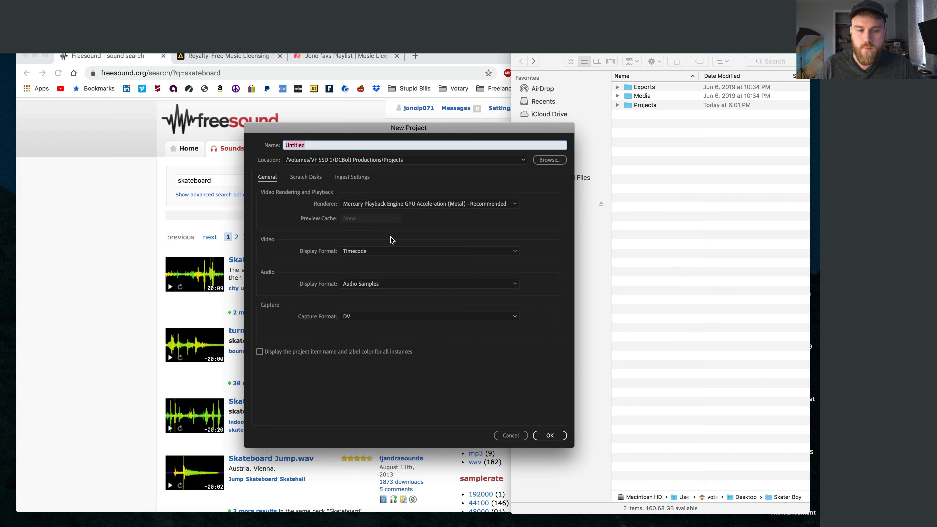
{"action": "type", "text": "SkaterB"}
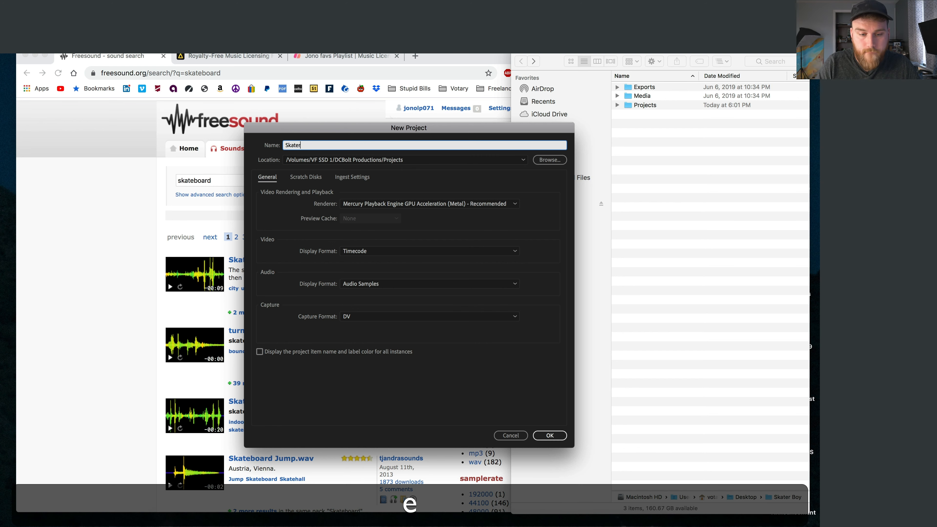
{"action": "type", "text": "oy"}
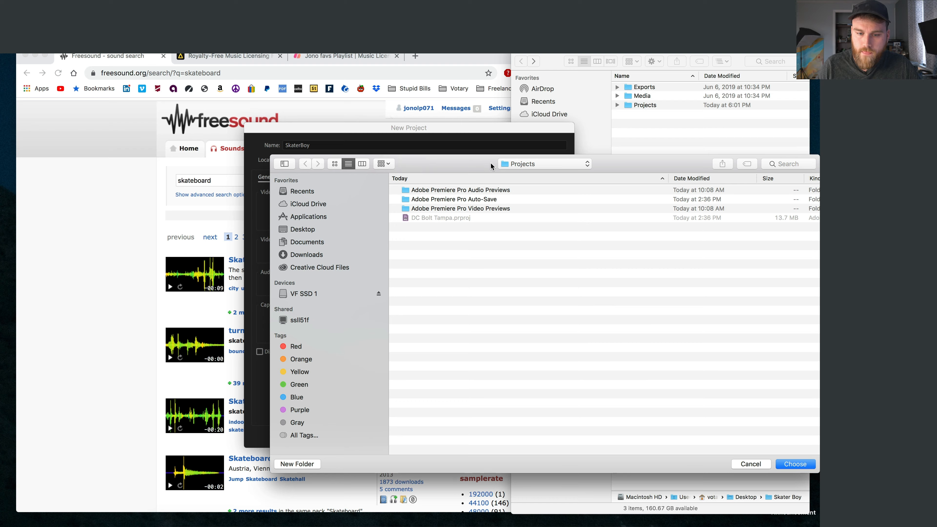
- Set the project location to the Projects folder inside Desktop/Skater Boy and create the project
{"action": "left_click_drag", "start_coordinate": [491, 166], "coordinate": [379, 127]}
{"action": "left_click", "coordinate": [435, 127]}
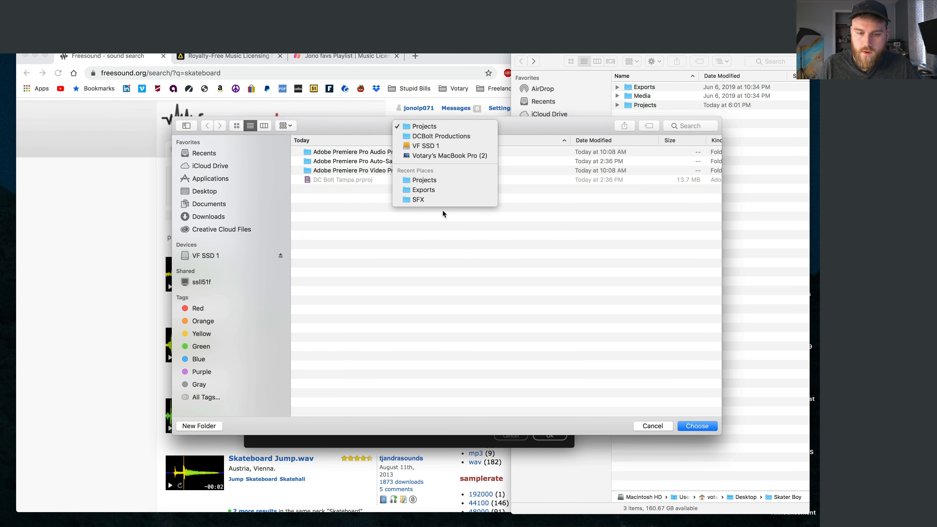
{"action": "left_click", "coordinate": [445, 181]}
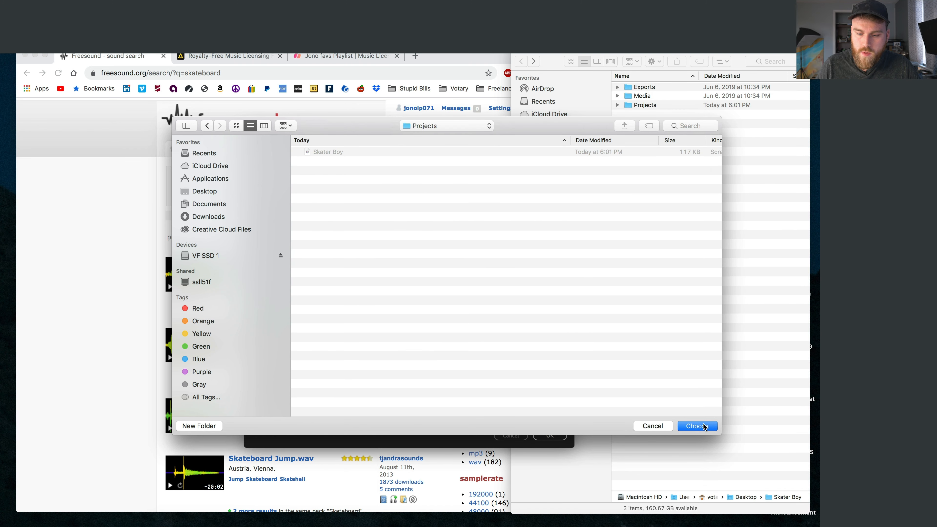
{"action": "left_click", "coordinate": [702, 426]}
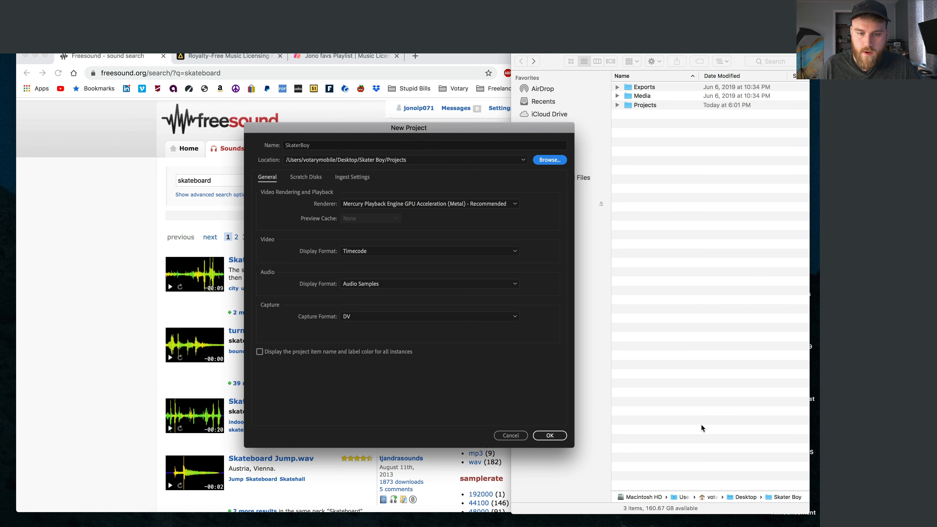
{"action": "left_click", "coordinate": [549, 436]}
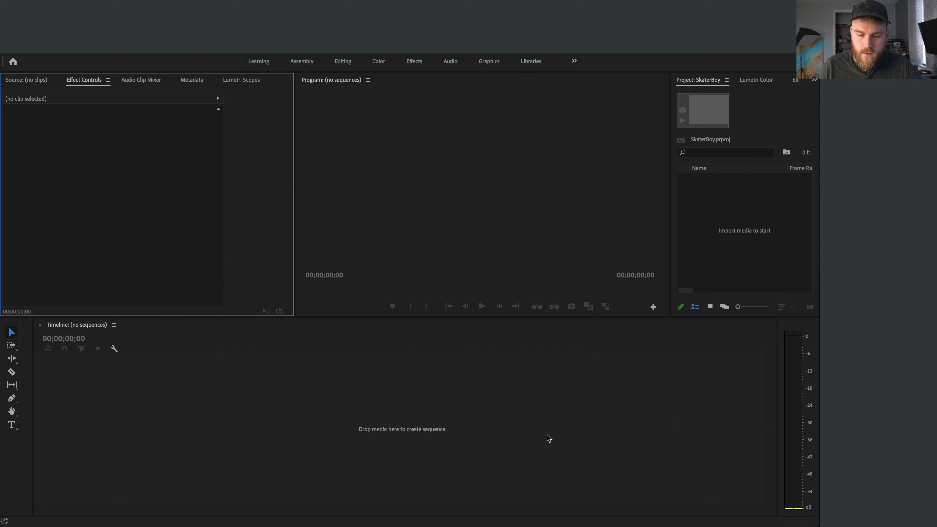
- Restore the workspace layout that docks the Project panel beside the timeline, and widen that panel slightly
{"action": "key", "text": "alt+shift+0"}
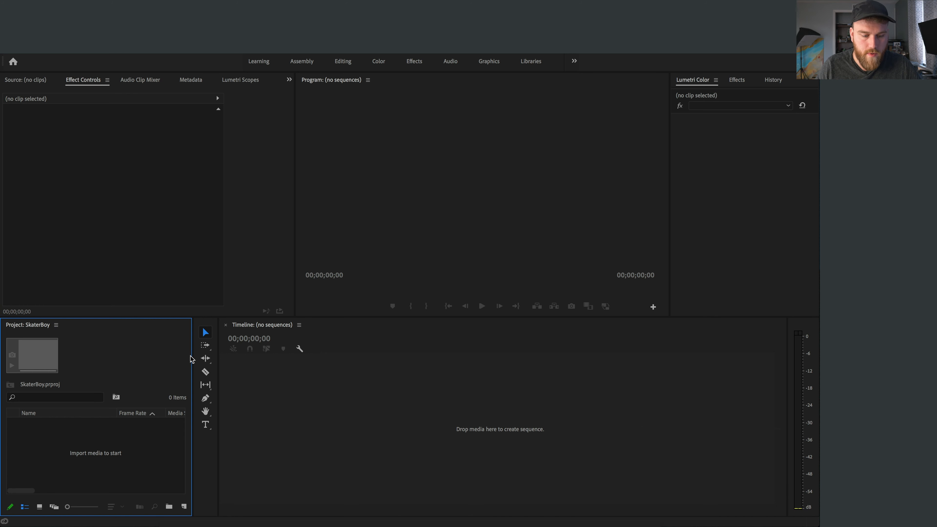
{"action": "left_click_drag", "start_coordinate": [192, 355], "coordinate": [212, 356]}
- Create two bins in the project named Sequences and Graphics
{"action": "right_click", "coordinate": [127, 450]}
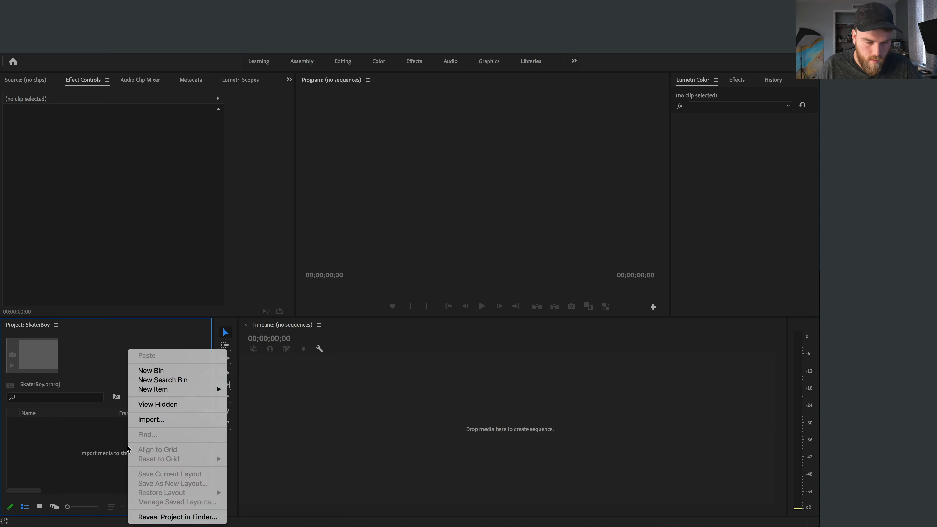
{"action": "left_click", "coordinate": [75, 466]}
{"action": "left_click", "coordinate": [169, 509]}
{"action": "type", "text": "Sequences"}
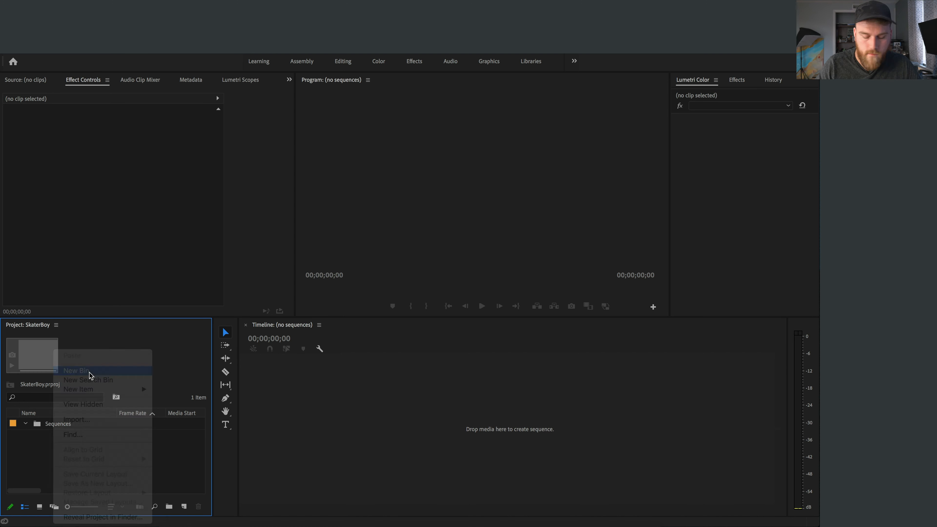
{"action": "key", "text": "Return"}
{"action": "key", "text": "super+b"}
{"action": "type", "text": "Graphics"}
{"action": "key", "text": "Return"}
- Add two more bins to the project named Audio and Footage
{"action": "key", "text": "super+b"}
{"action": "type", "text": "Audio"}
{"action": "key", "text": "Return"}
{"action": "key", "text": "super+b"}
{"action": "type", "text": "Footage"}
{"action": "key", "text": "super+e"}
- Switch to Finder and expand the Media folder and its Footage subfolder
{"action": "key", "text": "super+Tab"}
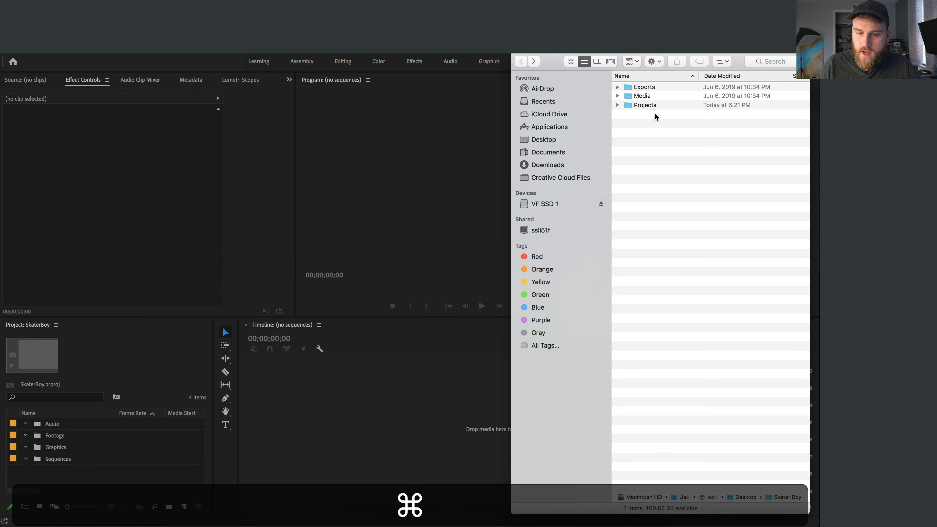
{"action": "left_click", "coordinate": [621, 96]}
{"action": "key", "text": "Right"}
{"action": "key", "text": "Down"}
{"action": "key", "text": "Down"}
{"action": "key", "text": "Right"}
- Preview the Footage clips P1190145.MP4 through P1190147.MP4
{"action": "key", "text": "Down"}
{"action": "key", "text": "space"}
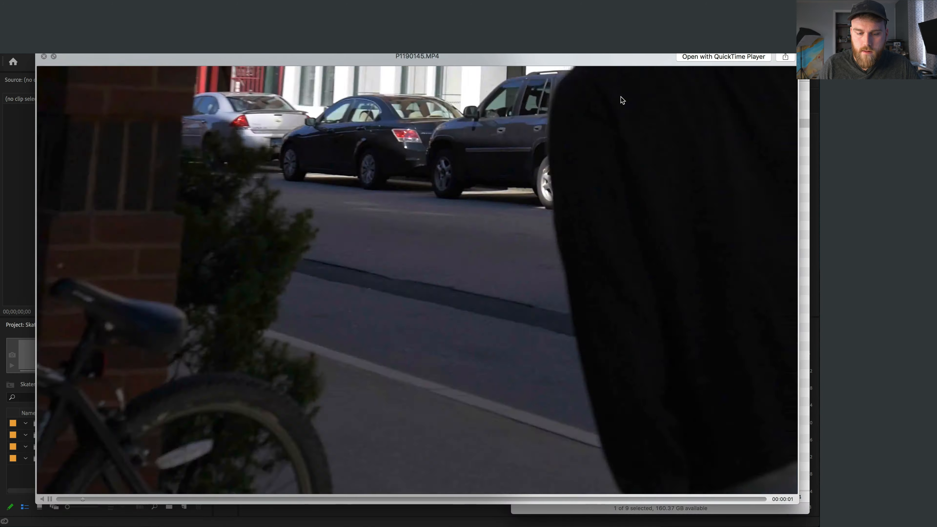
{"action": "key", "text": "Down"}
{"action": "key", "text": "Down"}
{"action": "key", "text": "space"}
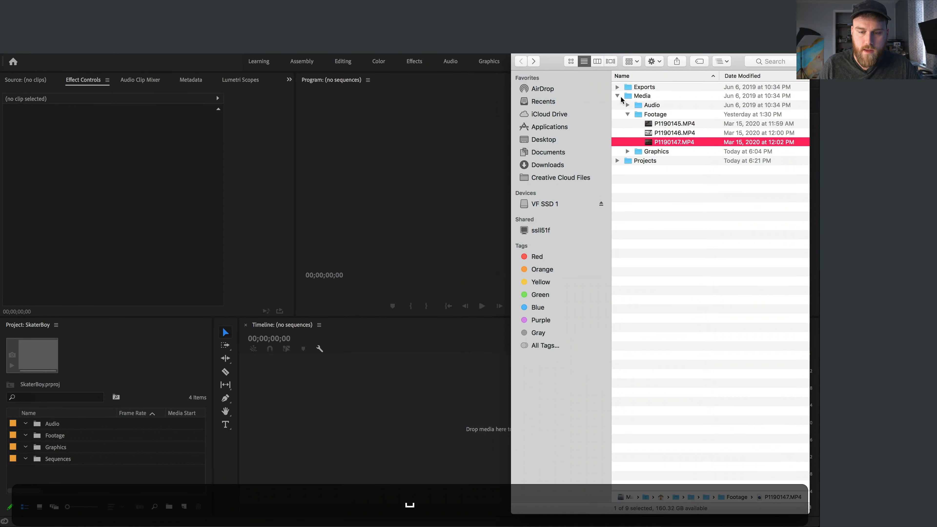
- Import clips P1190145.MP4, P1190146.MP4 and P1190147.MP4 into the Premiere Pro project's Footage bin and collapse the bin
{"action": "key", "text": "shift+Up"}
{"action": "key", "text": "shift+Up"}
{"action": "left_click_drag", "start_coordinate": [670, 127], "coordinate": [56, 439]}
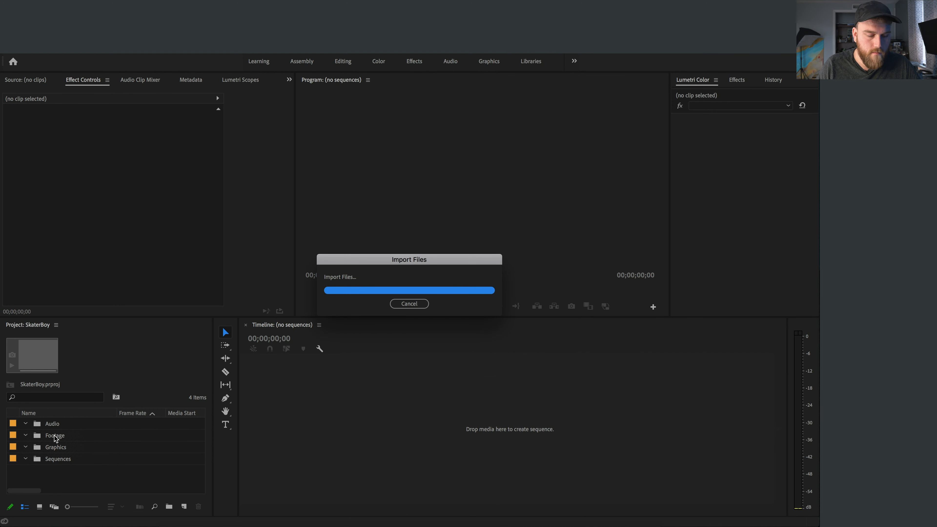
{"action": "left_click", "coordinate": [27, 436]}
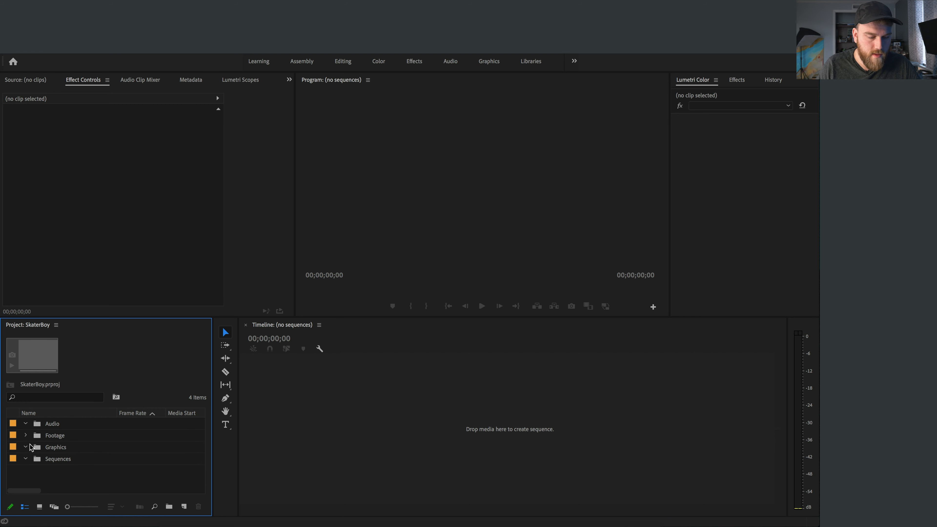
- Switch to Finder, collapse the Footage folder and expand the Graphics folder inside Media
{"action": "key", "text": "super+Tab"}
{"action": "left_click", "coordinate": [671, 191]}
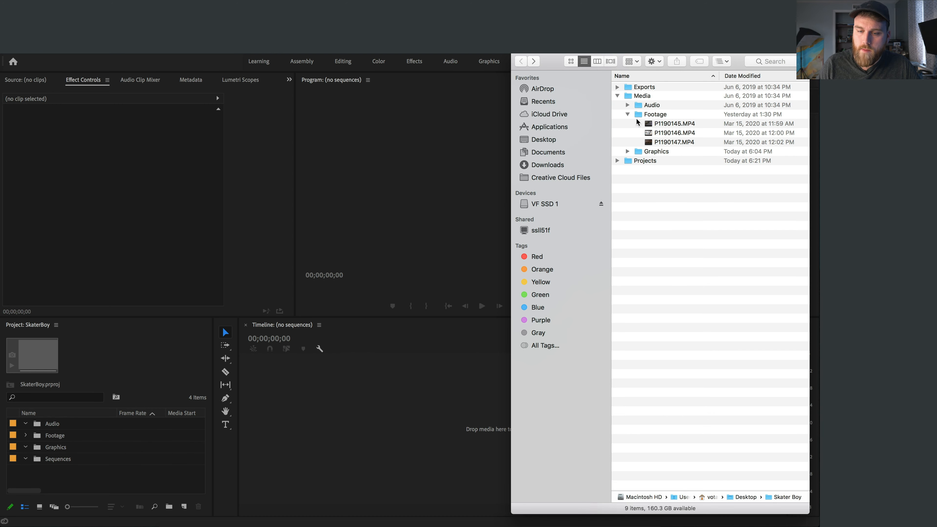
{"action": "left_click", "coordinate": [627, 115]}
{"action": "left_click", "coordinate": [629, 115]}
{"action": "left_click", "coordinate": [628, 114]}
{"action": "left_click", "coordinate": [628, 123]}
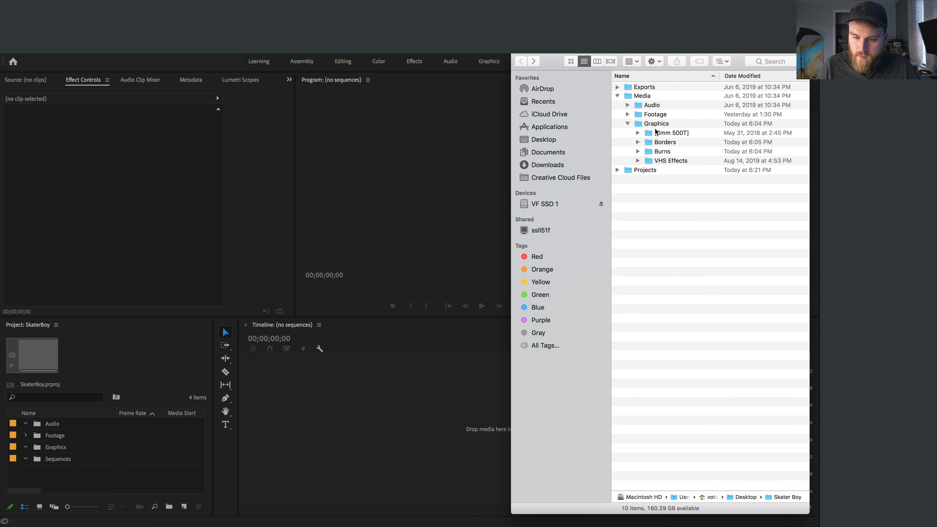
- Import all four Graphics subfolders, from the 500T folder through VHS Effects, into the project's Graphics bin
{"action": "left_click", "coordinate": [660, 134]}
{"action": "left_click", "coordinate": [650, 153], "text": "shift"}
{"action": "left_click", "coordinate": [655, 161], "text": "shift"}
{"action": "left_click_drag", "start_coordinate": [655, 162], "coordinate": [55, 450]}
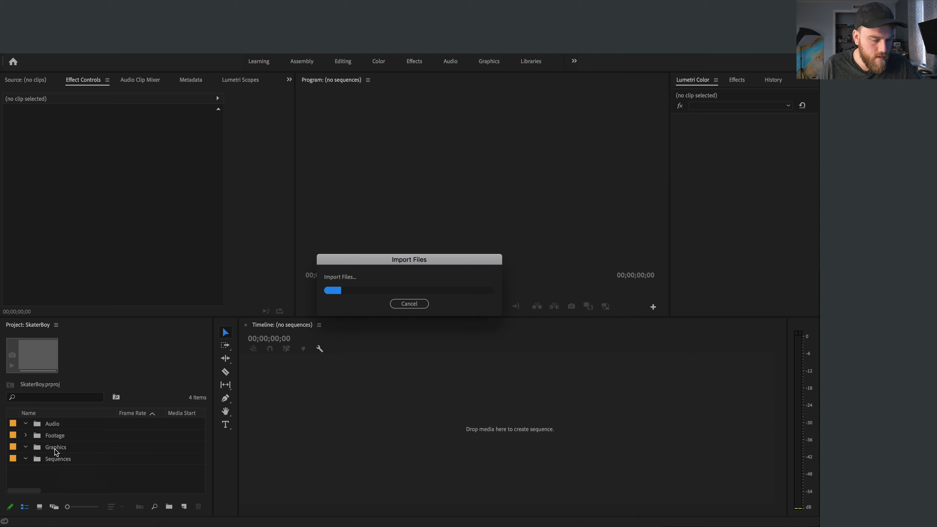
- Set the Sequences bin's label colour to Rose
{"action": "left_click", "coordinate": [49, 459]}
{"action": "right_click", "coordinate": [46, 460]}
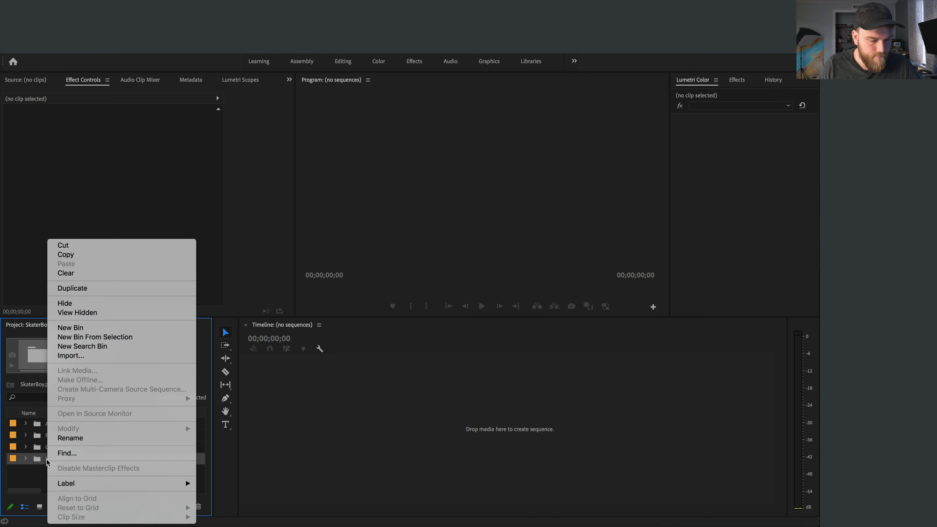
{"action": "mouse_move", "coordinate": [84, 484]}
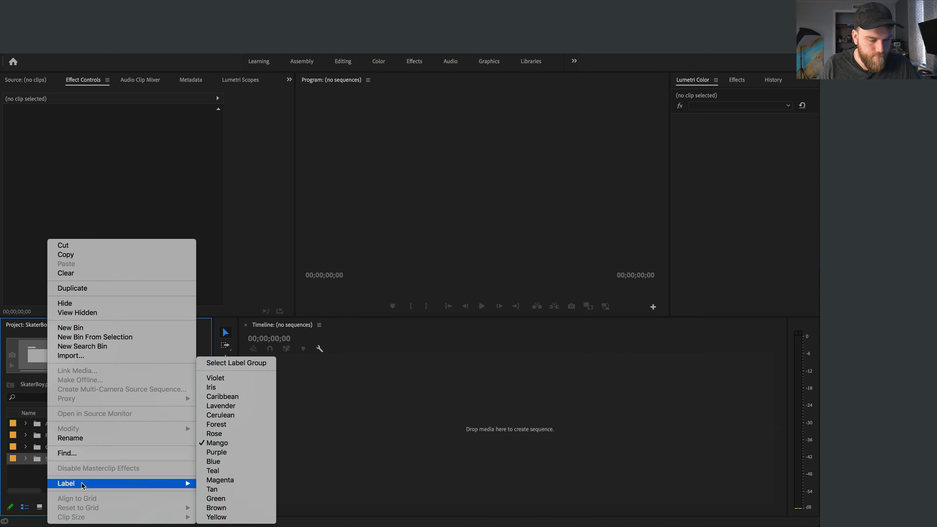
{"action": "left_click", "coordinate": [229, 435]}
- Set the Footage bin's label colour to Cerulean
{"action": "left_click", "coordinate": [52, 437]}
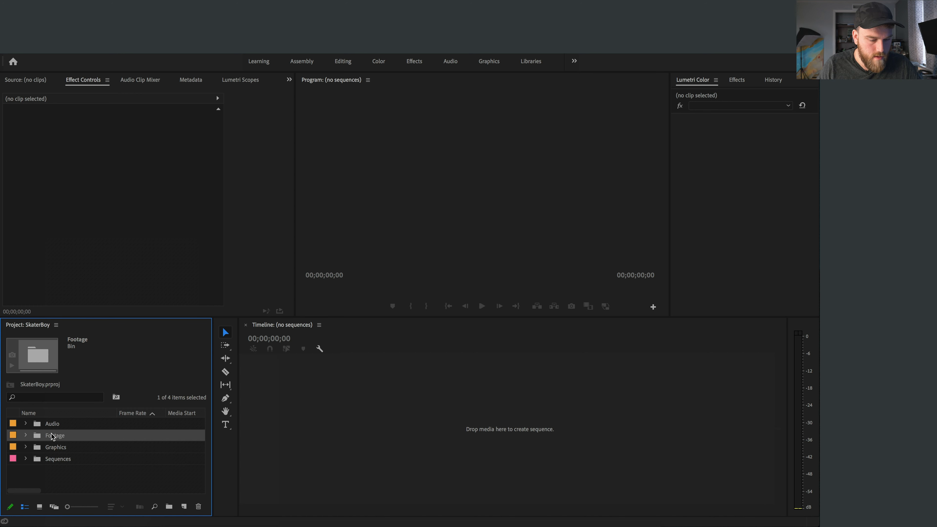
{"action": "right_click", "coordinate": [41, 437]}
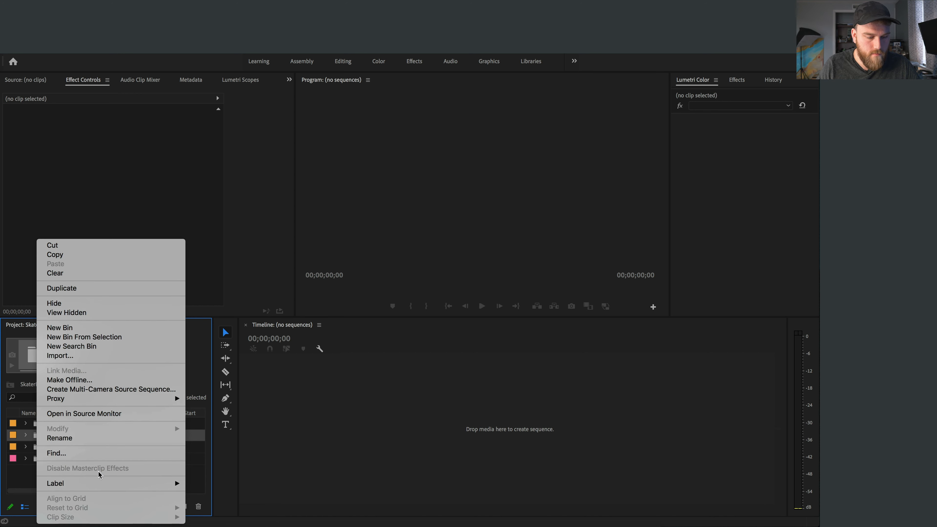
{"action": "mouse_move", "coordinate": [109, 484]}
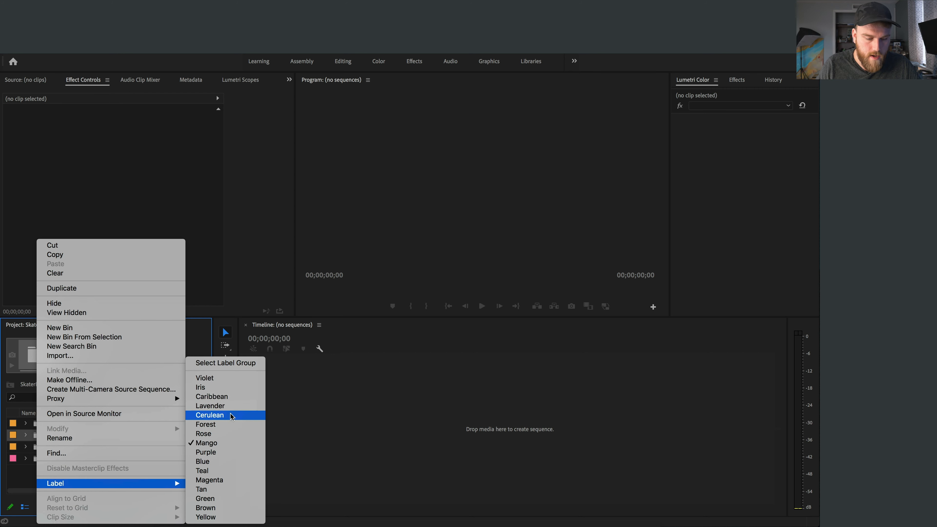
{"action": "left_click", "coordinate": [221, 415]}
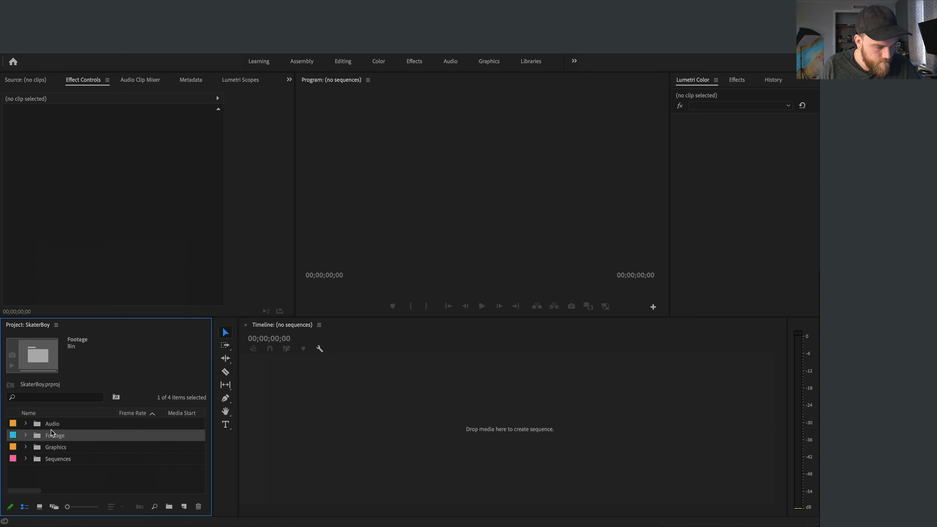
- Set the Audio bin's label colour to Caribbean
{"action": "right_click", "coordinate": [51, 433]}
{"action": "mouse_move", "coordinate": [116, 485]}
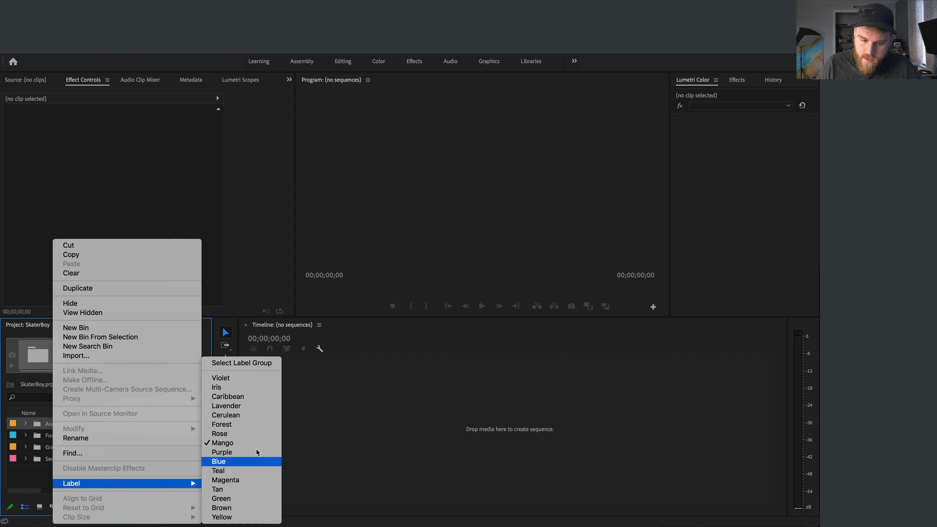
{"action": "left_click", "coordinate": [245, 397]}
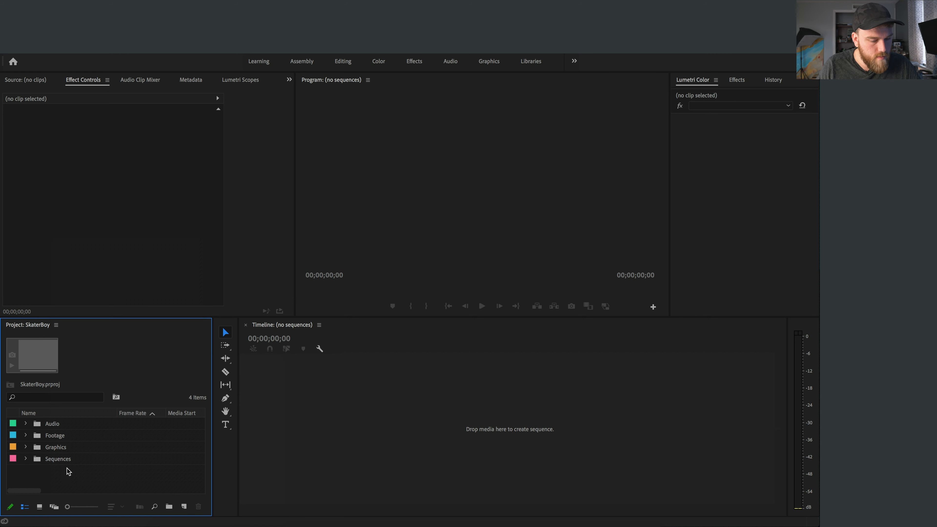
- Create a new sequence from the DSLR 1080p24 preset
{"action": "right_click", "coordinate": [58, 477]}
{"action": "mouse_move", "coordinate": [124, 390]}
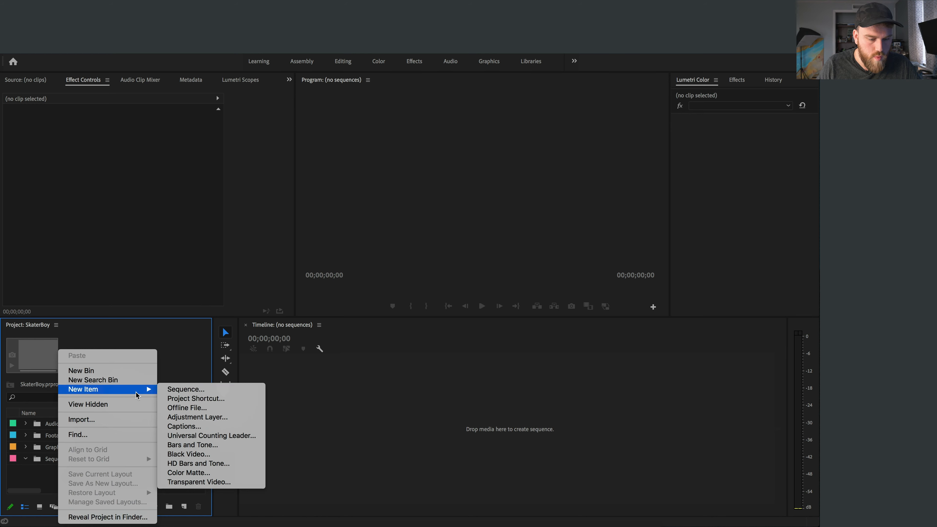
{"action": "left_click", "coordinate": [186, 390]}
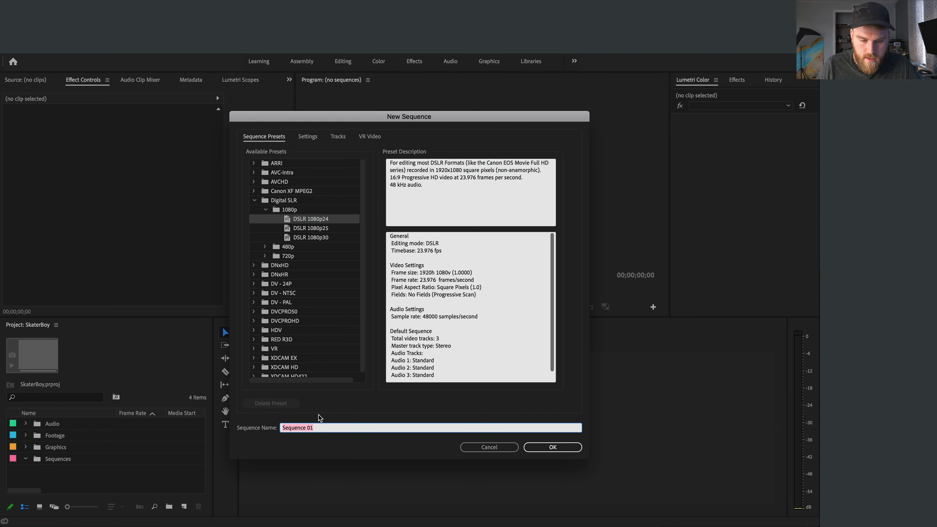
{"action": "left_click", "coordinate": [310, 220]}
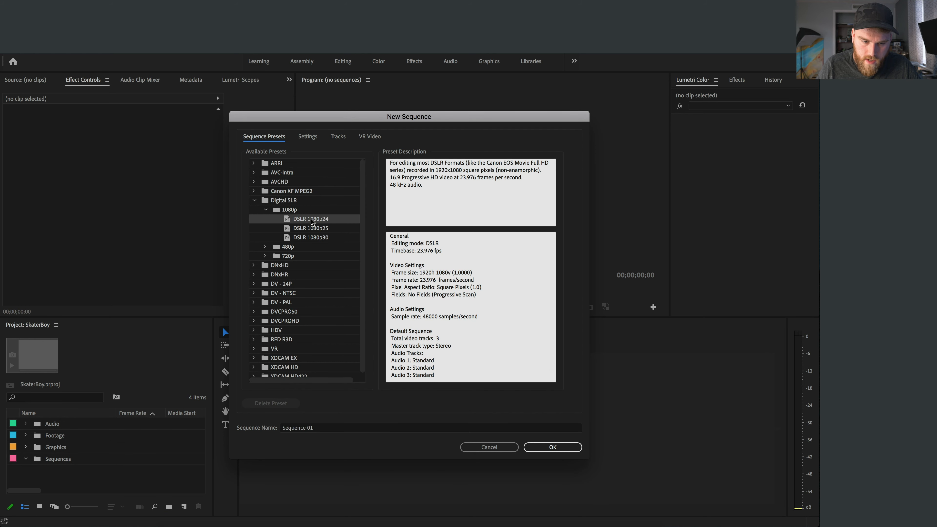
{"action": "left_click", "coordinate": [550, 447]}
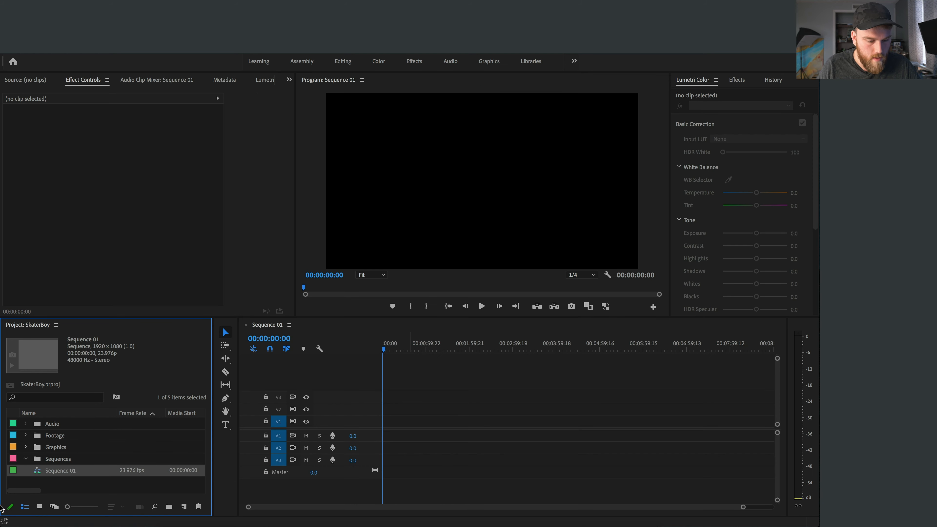
- Rename the new sequence as Skater Boy
{"action": "right_click", "coordinate": [49, 474]}
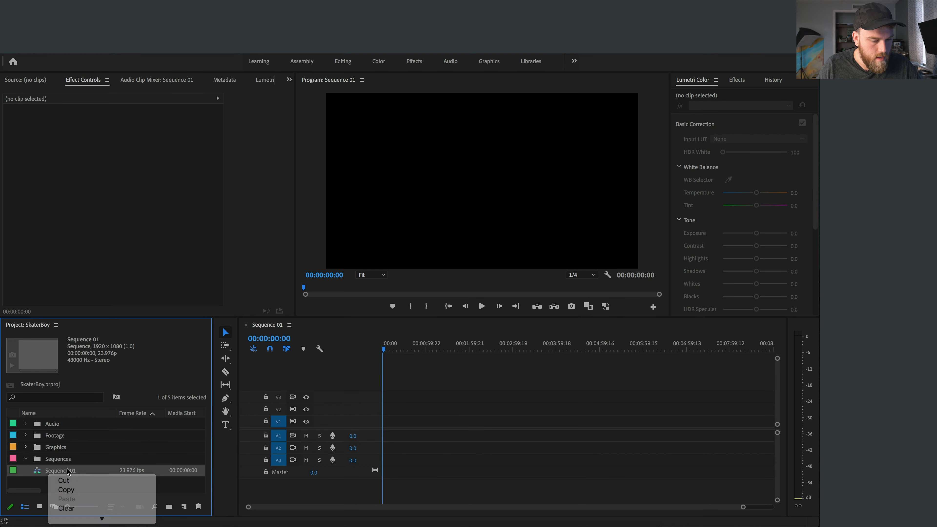
{"action": "key", "text": "Return"}
{"action": "type", "text": "Skater Bo"}
{"action": "left_click", "coordinate": [52, 487]}
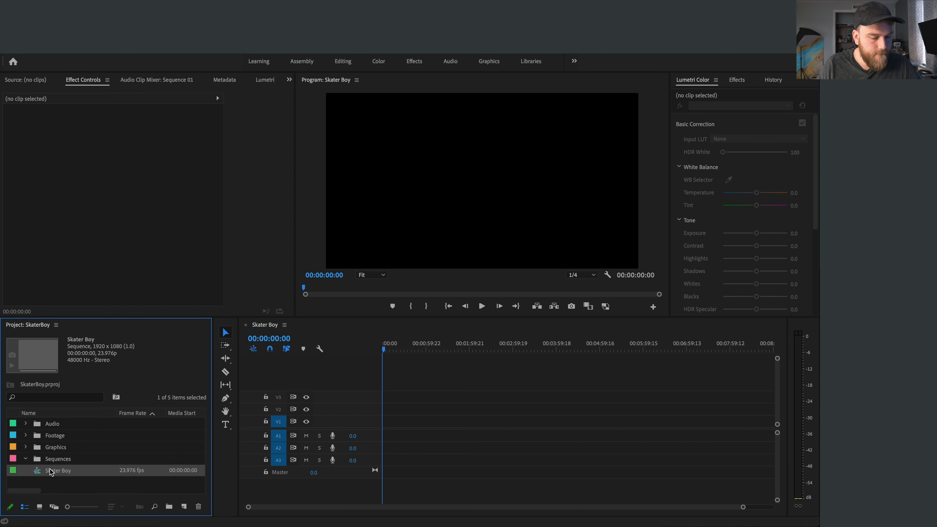
- Place the Skater Boy sequence in the Sequences bin and set its label colour to Rose
{"action": "left_click", "coordinate": [56, 473]}
{"action": "right_click", "coordinate": [57, 475]}
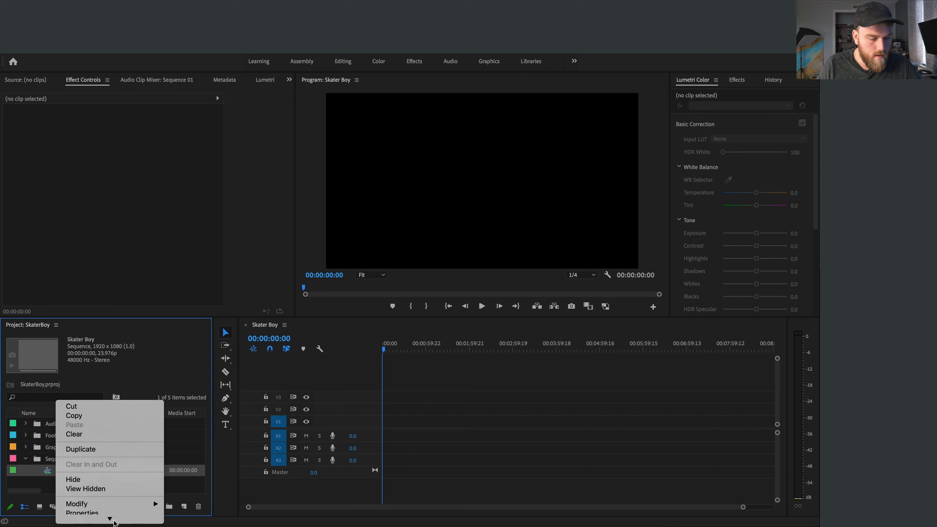
{"action": "mouse_move", "coordinate": [116, 513]}
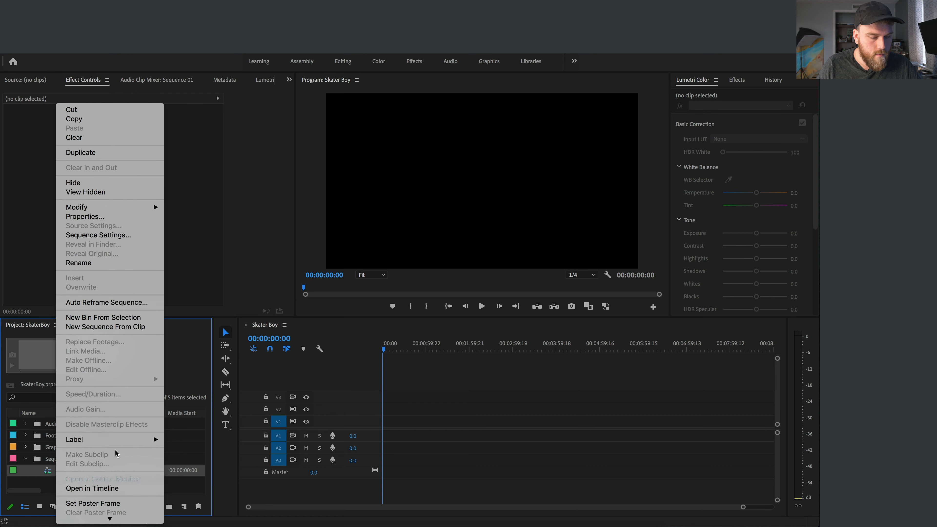
{"action": "mouse_move", "coordinate": [148, 439]}
{"action": "left_click", "coordinate": [205, 453]}
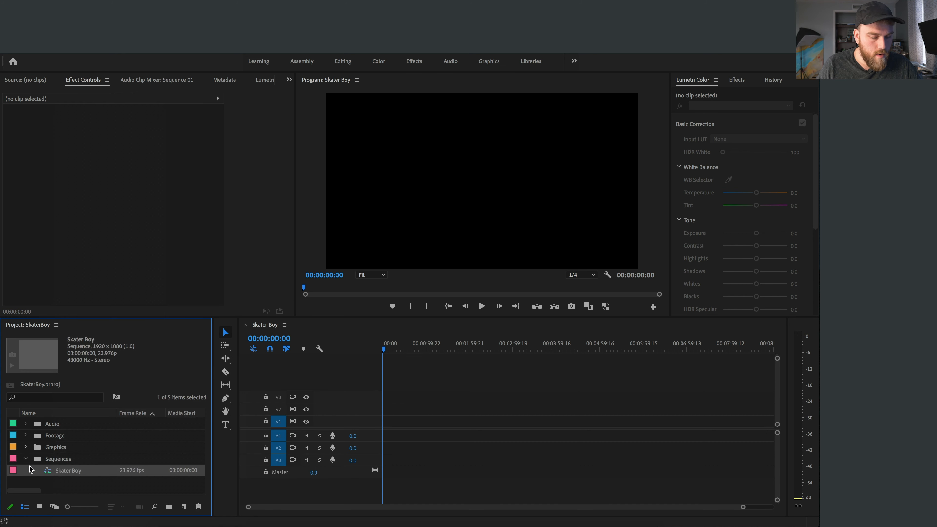
{"action": "left_click", "coordinate": [25, 458]}
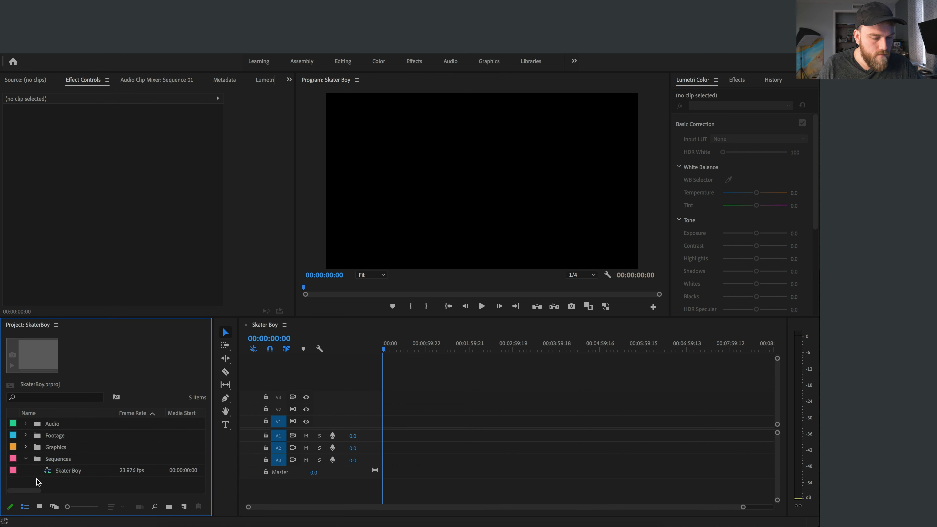
{"action": "left_click", "coordinate": [26, 436]}
{"action": "left_click", "coordinate": [26, 436]}
- Duplicate the Skater Boy sequence, rename the copy as B-roll and place it in the Sequences bin
{"action": "left_click", "coordinate": [66, 471]}
{"action": "key", "text": "super+c"}
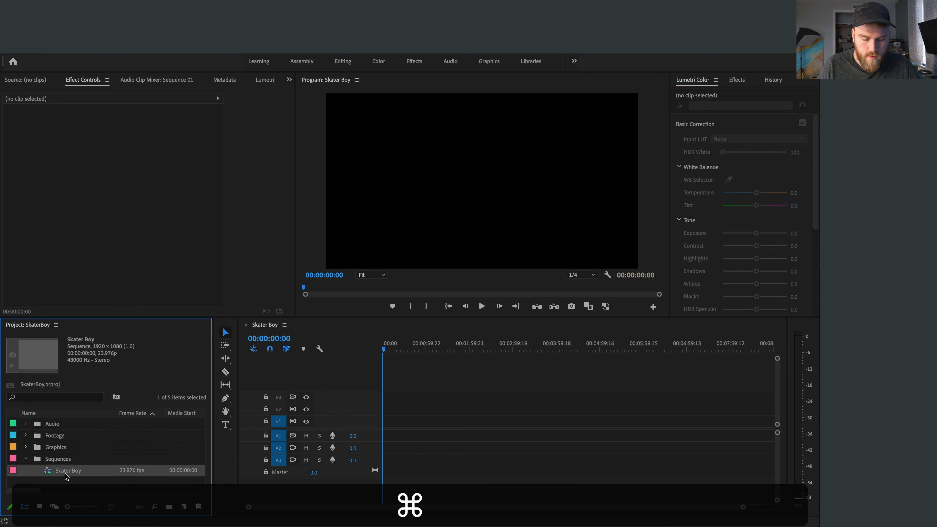
{"action": "key", "text": "super+v"}
{"action": "left_click", "coordinate": [66, 482]}
{"action": "type", "text": "B"}
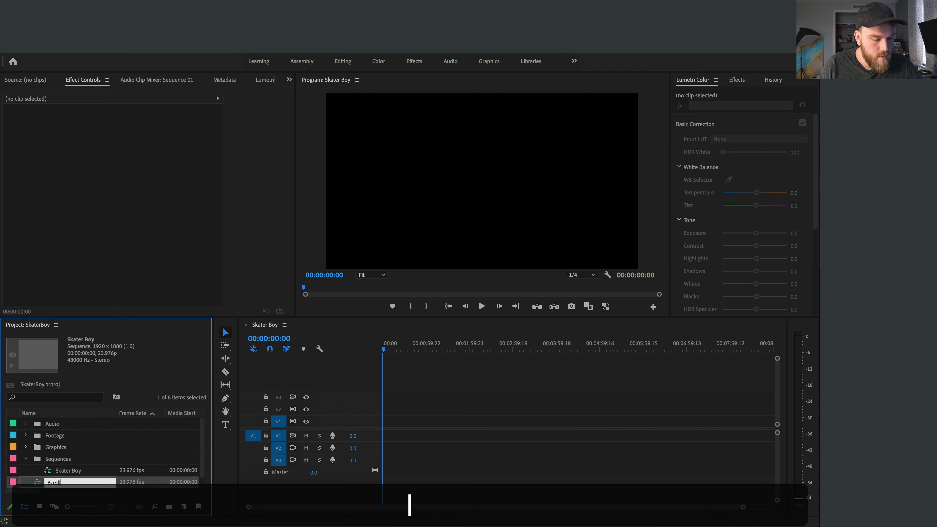
{"action": "type", "text": "-roll"}
{"action": "key", "text": "Return"}
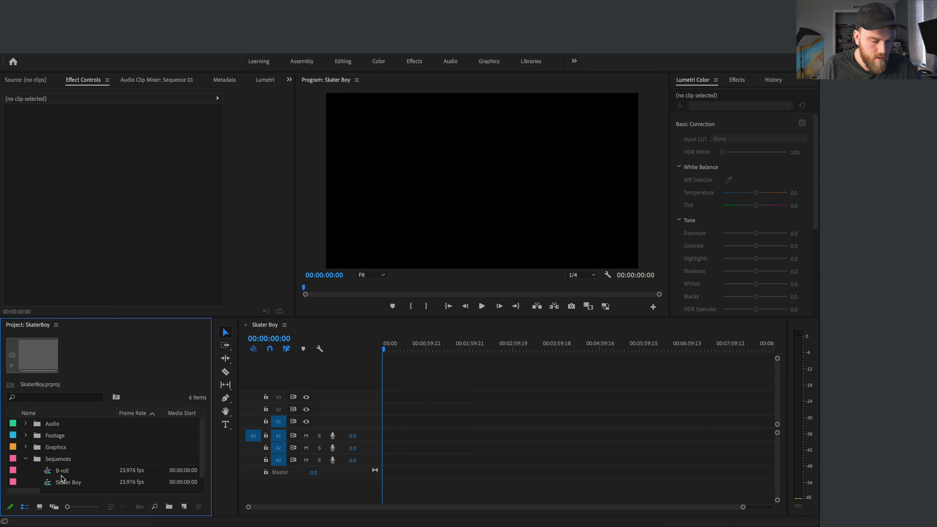
- Open the B-roll sequence and place clips P1190145.MP4 through P1190147.MP4 at its start, keeping the existing sequence settings
{"action": "double_click", "coordinate": [54, 474]}
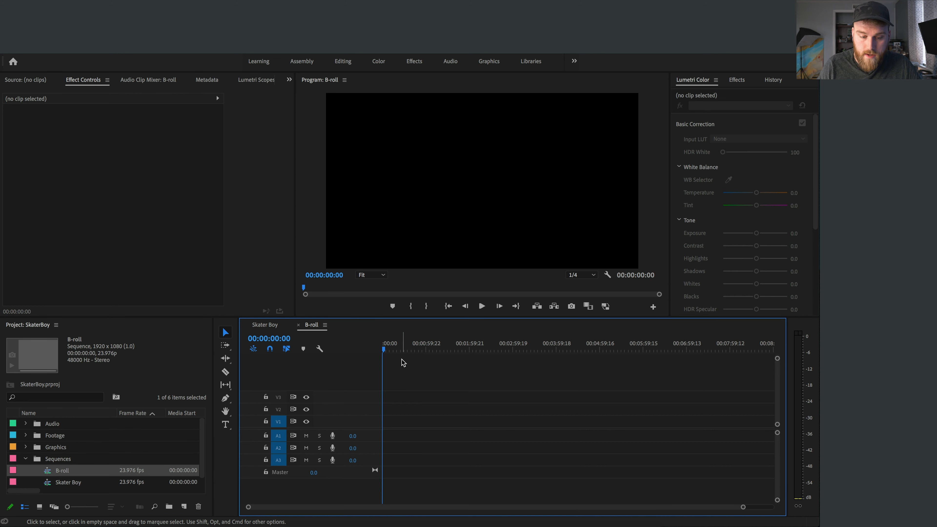
{"action": "left_click", "coordinate": [25, 447]}
{"action": "left_click", "coordinate": [25, 447]}
{"action": "left_click", "coordinate": [25, 435]}
{"action": "left_click", "coordinate": [55, 447]}
{"action": "left_click", "coordinate": [47, 466], "text": "shift"}
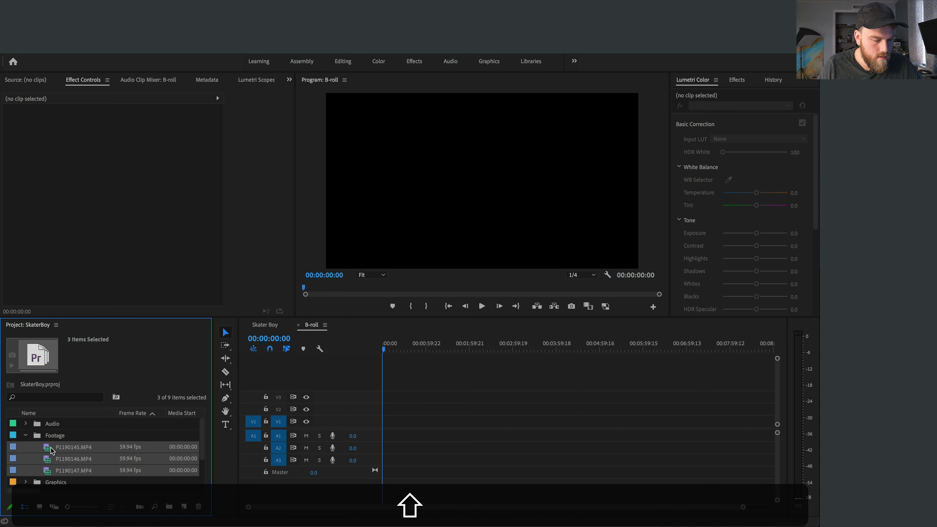
{"action": "left_click_drag", "start_coordinate": [443, 444], "coordinate": [392, 435]}
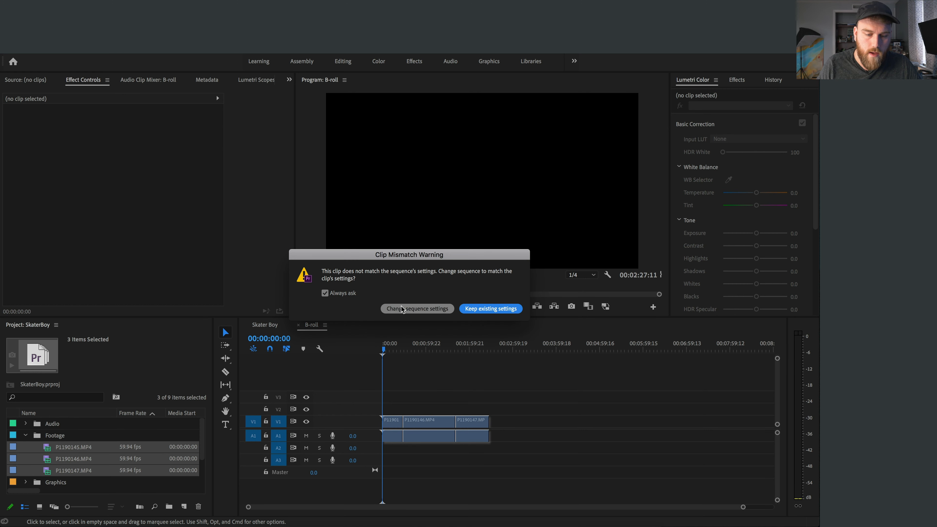
{"action": "left_click", "coordinate": [489, 309]}
- Play through clip P1190145.MP4 in the B-roll sequence to review the skating shots, and collapse the Footage bin
{"action": "mouse_move", "coordinate": [385, 346]}
{"action": "left_mouse_down"}
{"action": "mouse_move", "coordinate": [395, 346]}
{"action": "mouse_move", "coordinate": [384, 346]}
{"action": "left_mouse_up"}
{"action": "key", "text": "space"}
{"action": "scroll", "coordinate": [426, 389], "scroll_direction": "up", "scroll_amount": 2, "text": "alt"}
{"action": "scroll", "coordinate": [427, 390], "scroll_direction": "up", "scroll_amount": 1, "text": "alt"}
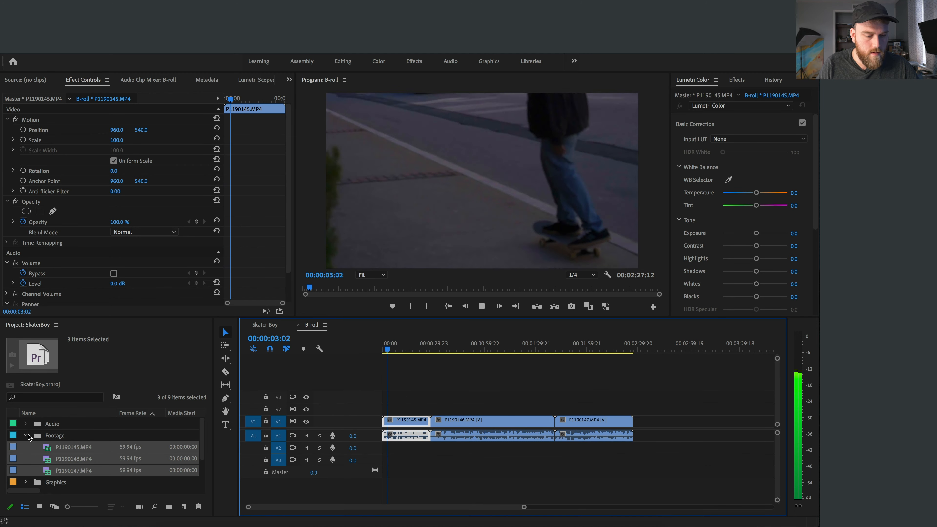
{"action": "left_click", "coordinate": [26, 435]}
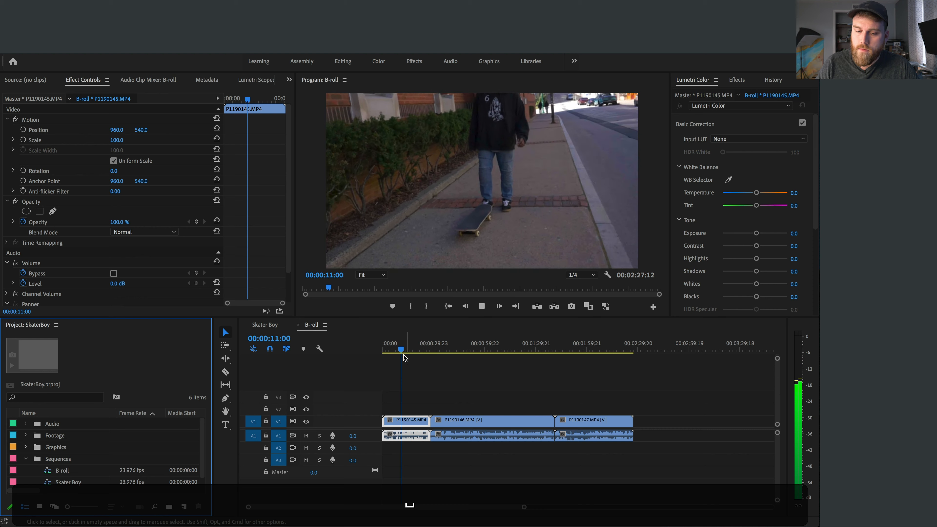
{"action": "left_click", "coordinate": [403, 346]}
{"action": "left_click_drag", "start_coordinate": [403, 346], "coordinate": [410, 347]}
{"action": "key", "text": "space"}
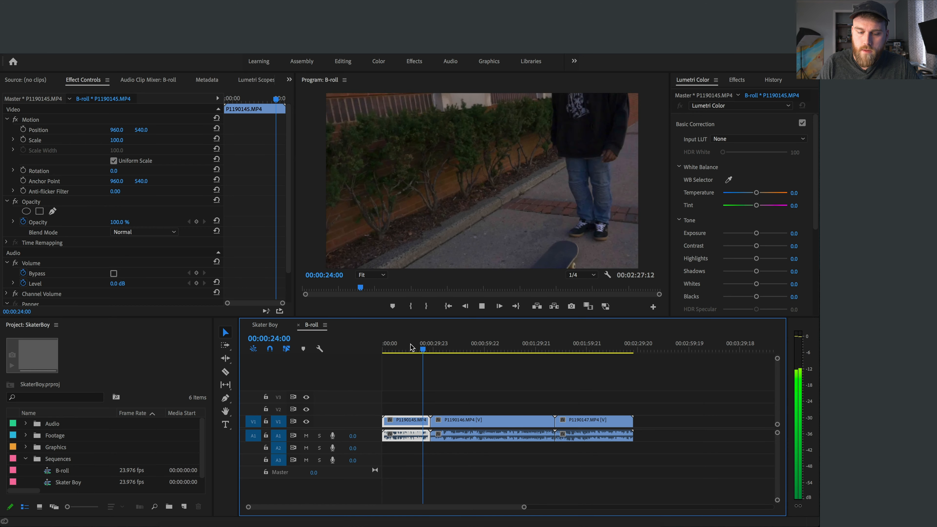
{"action": "key", "text": "space"}
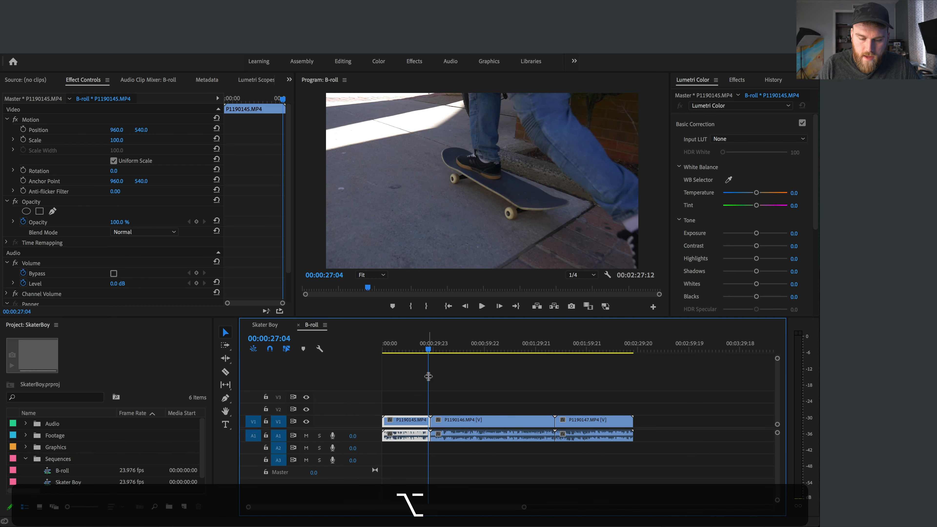
- Cut clip P1190145.MP4 at 00:00:24:09, where the skater starts the run near the clip's end
{"action": "scroll", "coordinate": [428, 376], "scroll_direction": "up", "scroll_amount": 3, "text": "alt"}
{"action": "left_click_drag", "start_coordinate": [428, 347], "coordinate": [409, 344]}
{"action": "key", "text": "super+k"}
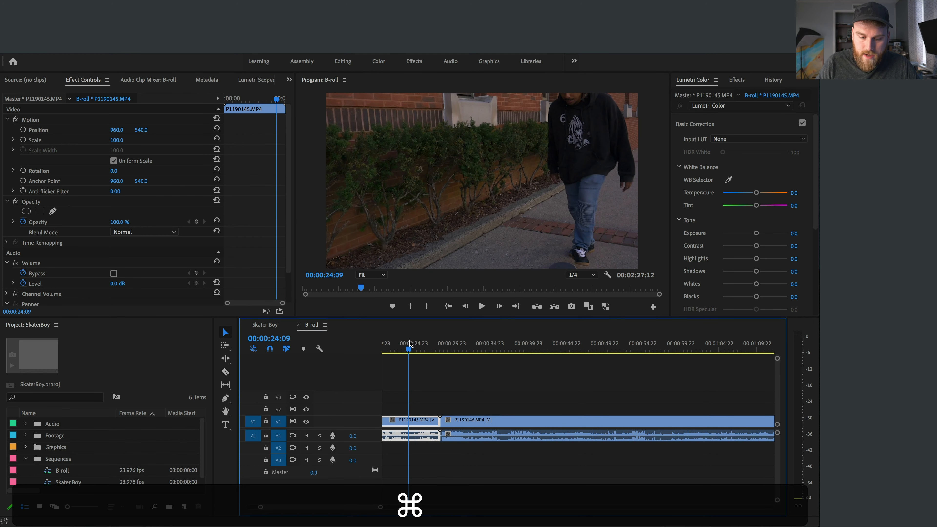
{"action": "scroll", "coordinate": [454, 375], "scroll_direction": "left", "scroll_amount": 5}
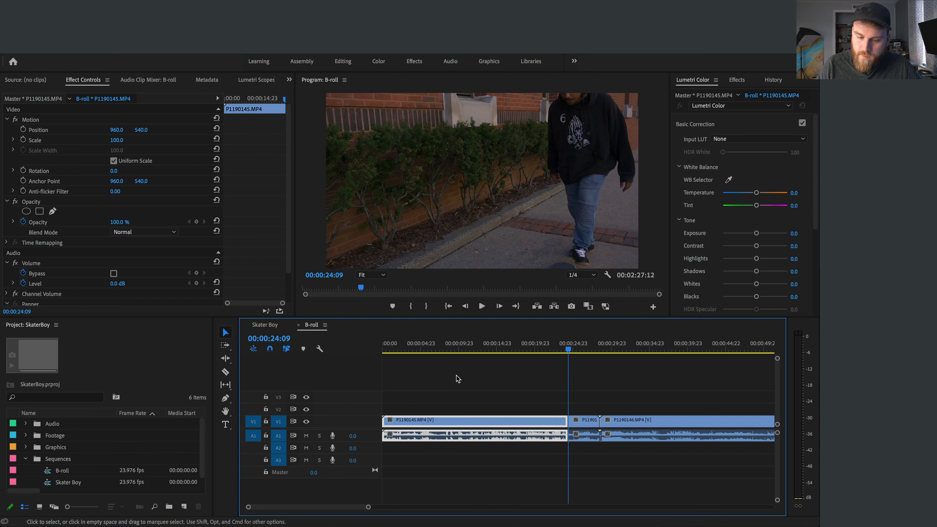
- Review the short end segment of P1190145.MP4 and raise its video to track V2 to mark it as a select
{"action": "key", "text": "space"}
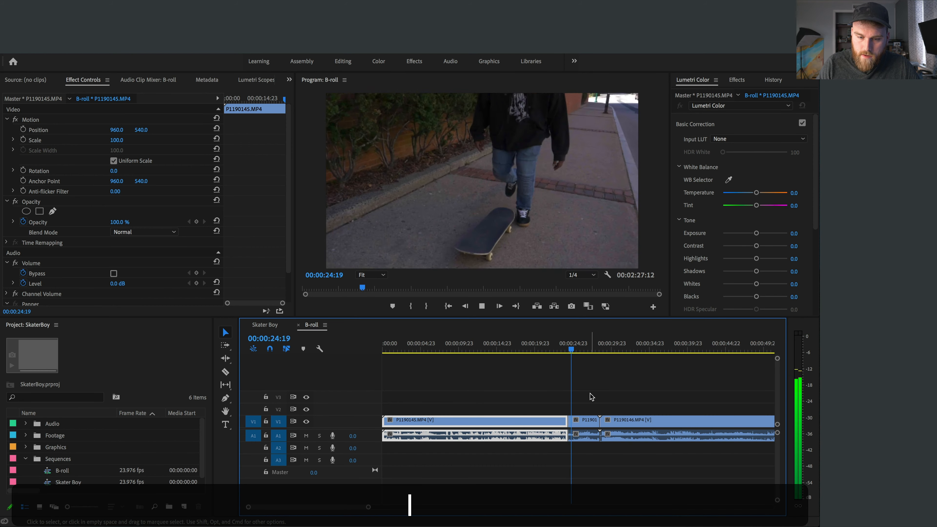
{"action": "key", "text": "space"}
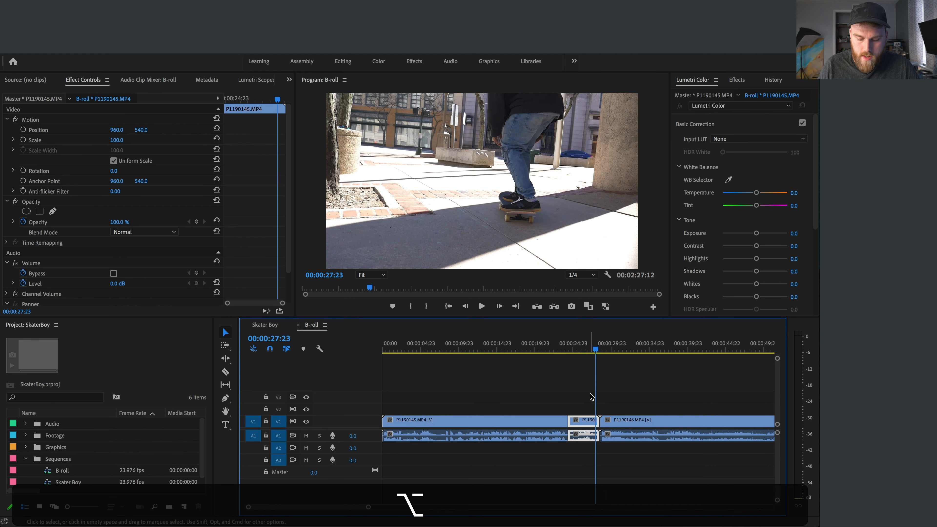
{"action": "key", "text": "alt+Up"}
{"action": "left_click", "coordinate": [633, 379]}
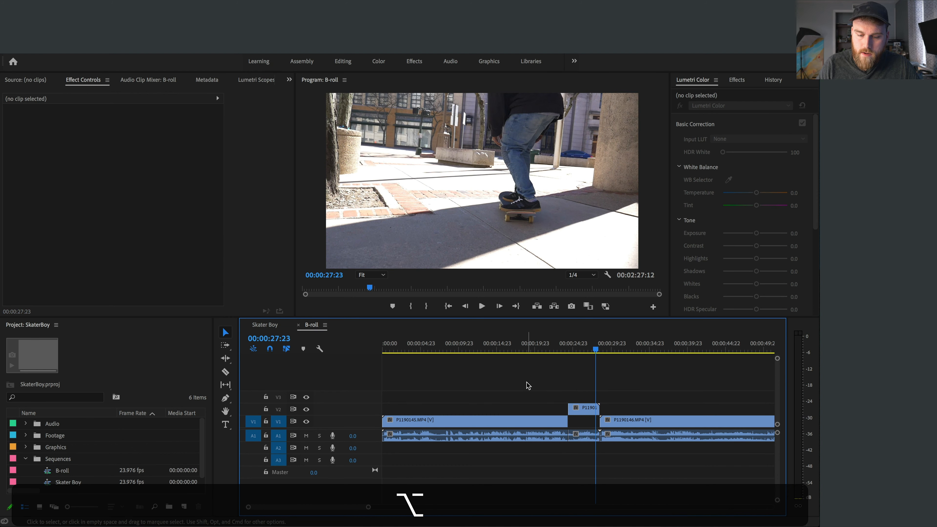
{"action": "scroll", "coordinate": [530, 386], "scroll_direction": "down", "scroll_amount": 5}
{"action": "left_click", "coordinate": [457, 354]}
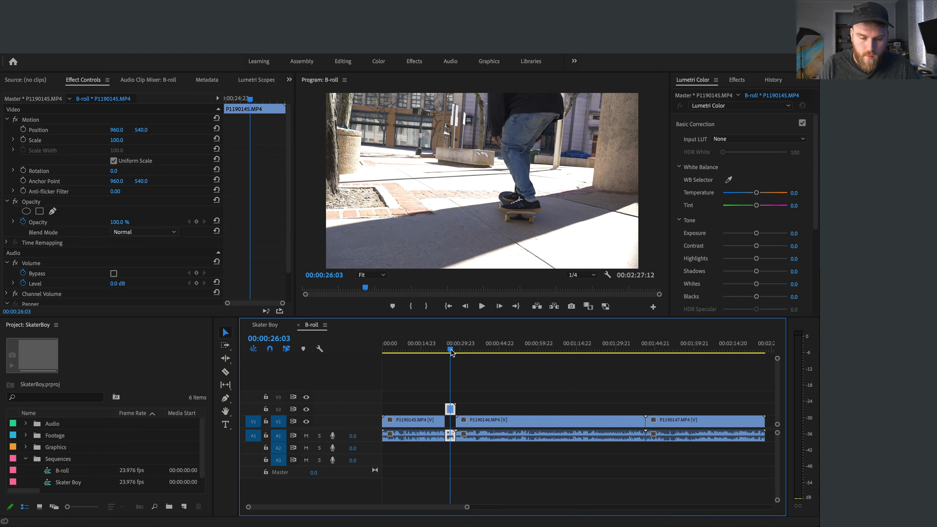
- Play on into clip P1190146.MP4 and cut it at about 00:00:31, where the skater rides down the sidewalk
{"action": "key", "text": "space"}
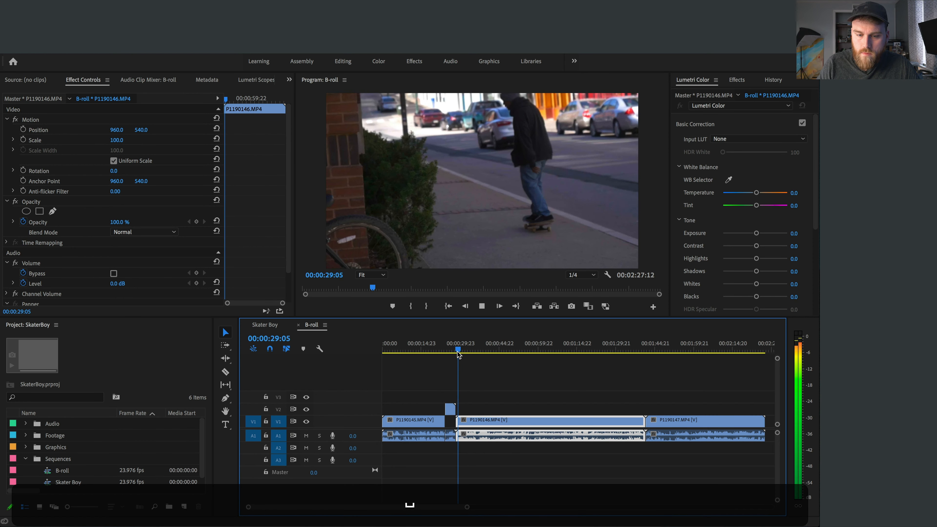
{"action": "key", "text": "space"}
{"action": "key", "text": "space"}
{"action": "key", "text": "super+k"}
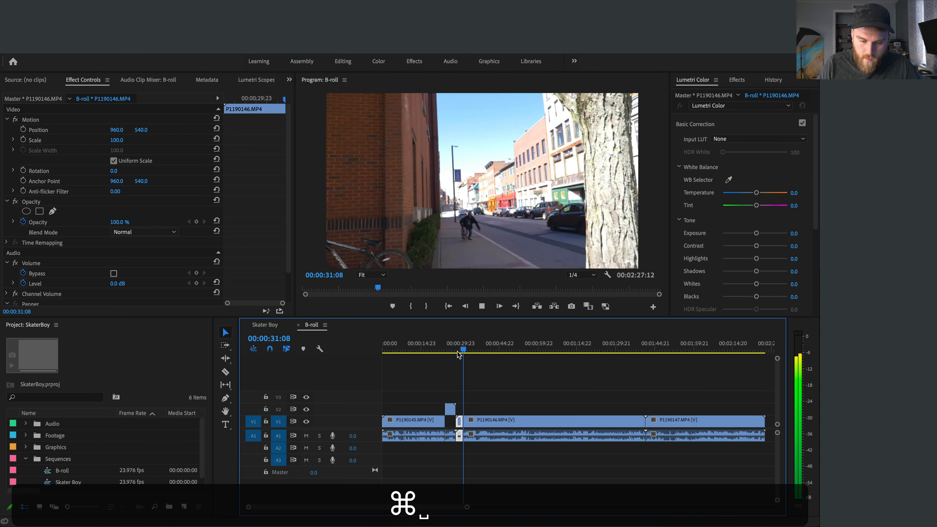
{"action": "key", "text": "space"}
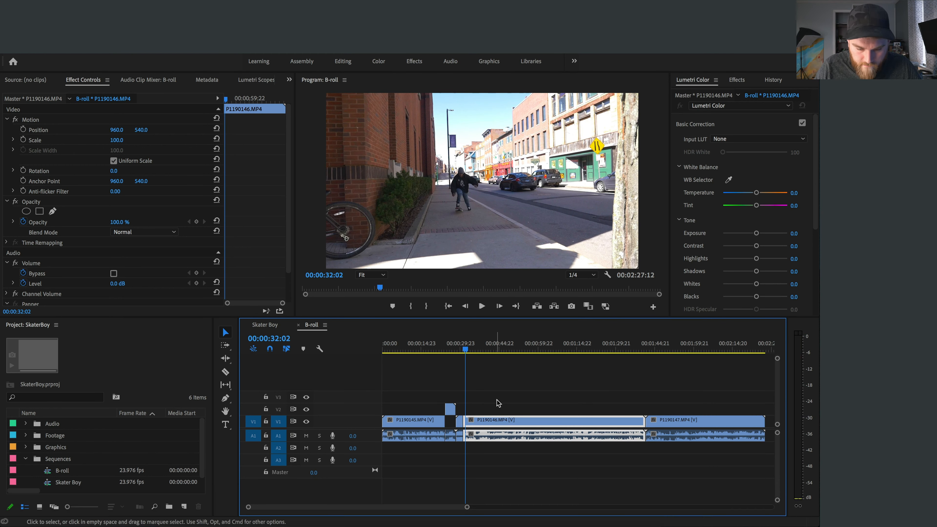
- Cut P1190146.MP4 at 00:00:36:16, after the ledge trick, and raise the isolated shot's video to track V2 as a select
{"action": "scroll", "coordinate": [497, 400], "scroll_direction": "up", "scroll_amount": 3, "text": "alt"}
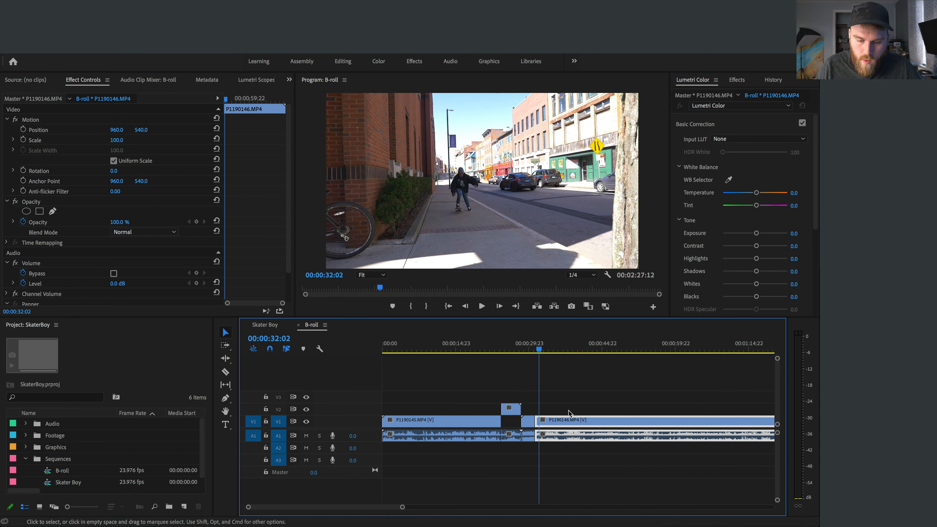
{"action": "key", "text": "space"}
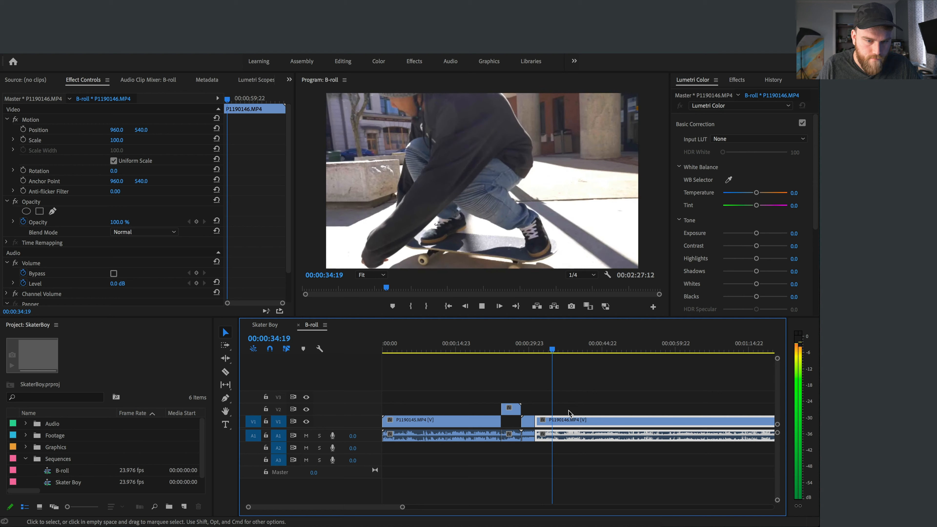
{"action": "key", "text": "space"}
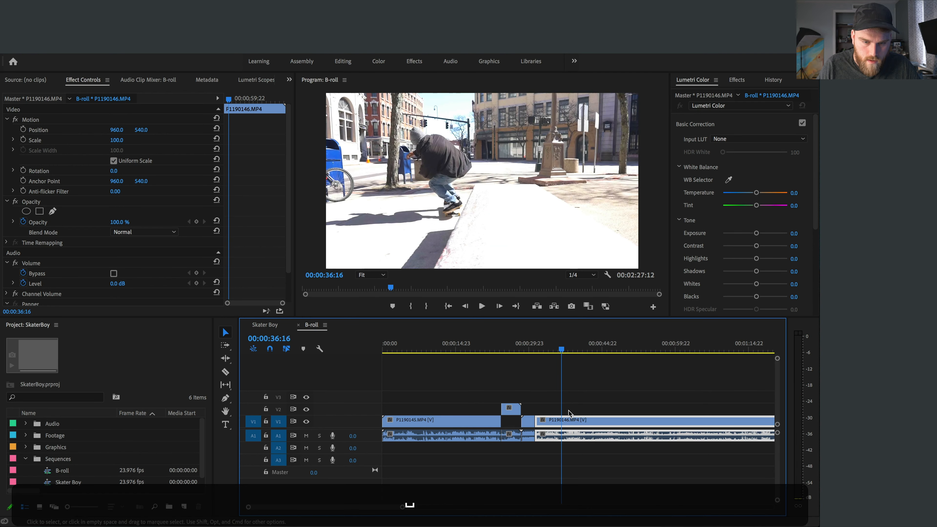
{"action": "key", "text": "cmd+k"}
{"action": "key", "text": "alt+cmd+Up"}
- Isolate the sidewalk riding shot in P1190146.MP4 from 00:00:42:02 to about 00:00:44 and raise its video to track V2
{"action": "scroll", "coordinate": [491, 395], "scroll_direction": "down", "scroll_amount": 3}
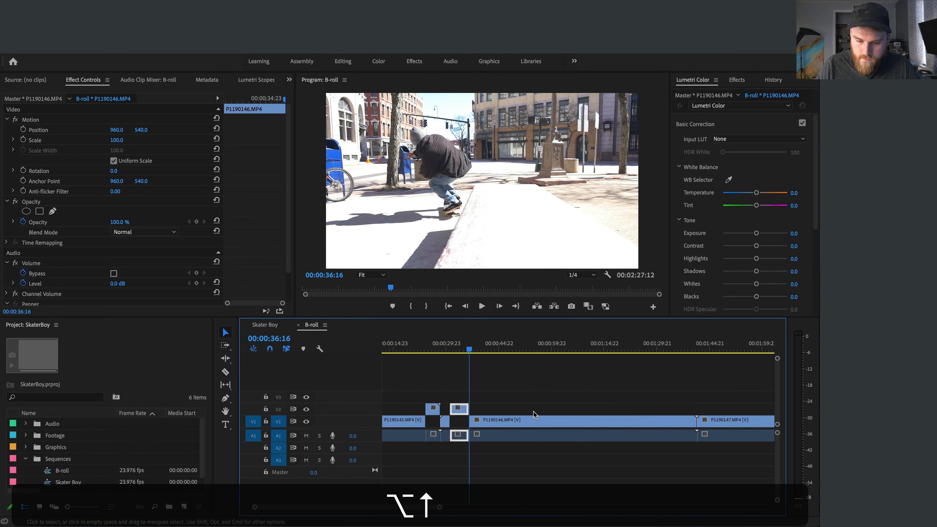
{"action": "left_click_drag", "start_coordinate": [439, 353], "coordinate": [456, 353]}
{"action": "key", "text": "super"}
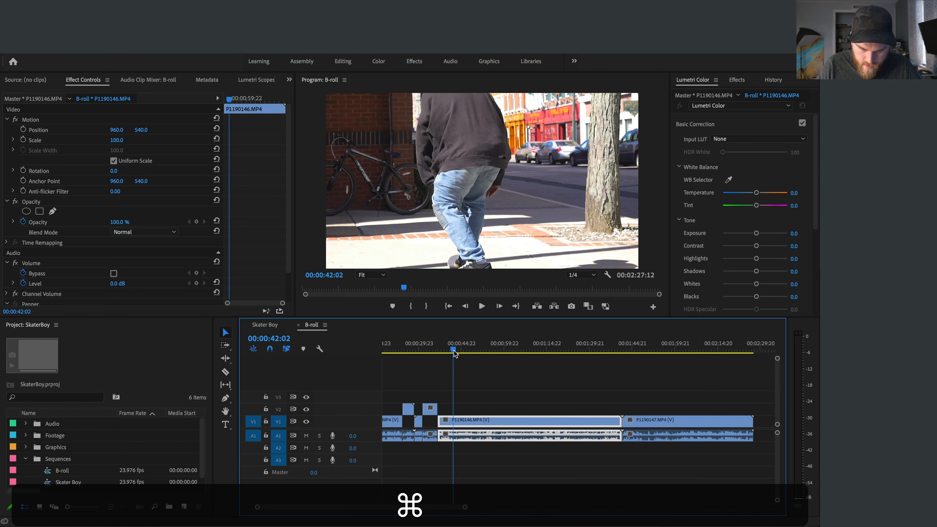
{"action": "key", "text": "super+k"}
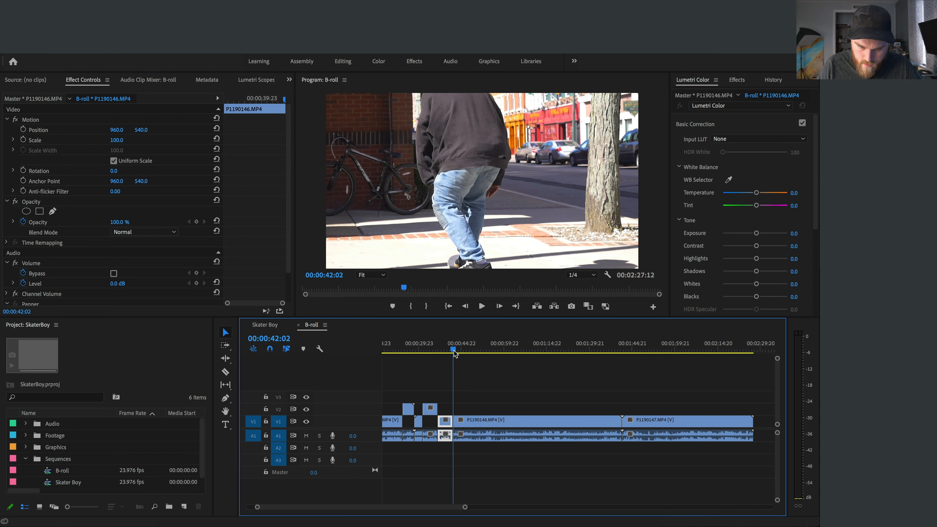
{"action": "key", "text": "space"}
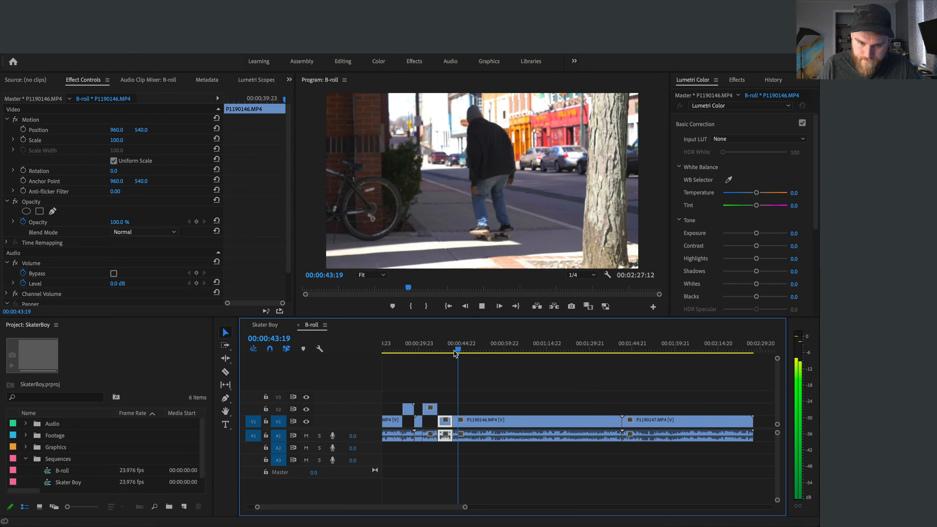
{"action": "key", "text": "space"}
{"action": "key", "text": "super+k"}
{"action": "key", "text": "alt+super+Up"}
- Isolate the crouched riding shot in P1190146.MP4 from 00:00:52:21 to about 00:00:54 and raise its video to track V2
{"action": "left_click_drag", "start_coordinate": [457, 341], "coordinate": [485, 339]}
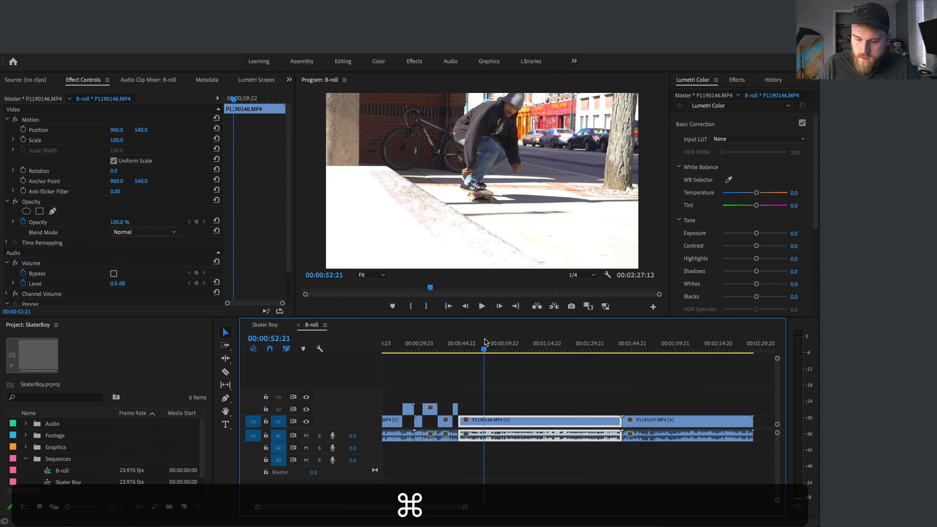
{"action": "key", "text": "super+k"}
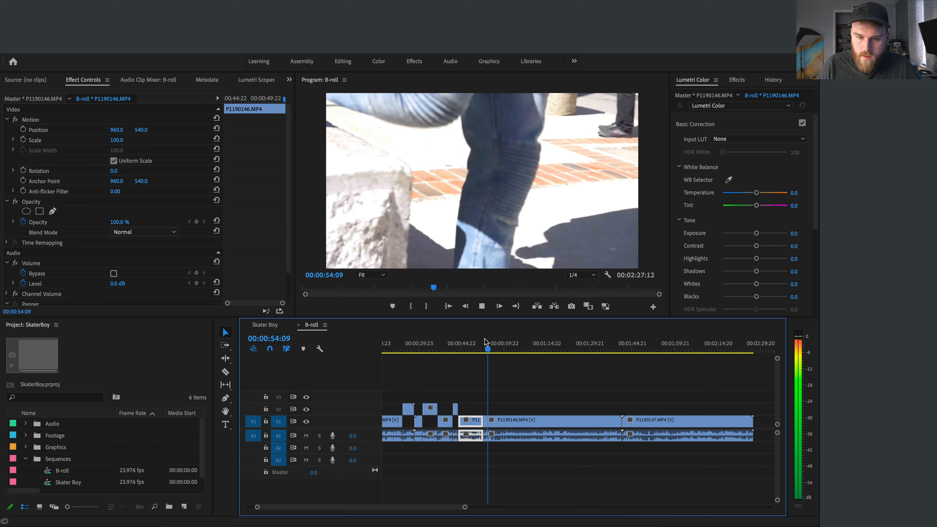
{"action": "key", "text": "alt+super+k"}
{"action": "key", "text": "alt+super+Up"}
{"action": "key", "text": "alt+Up"}
- Isolate the tilted skating shot in P1190146.MP4 from about 00:01:11 to about 00:01:14 and raise its video to track V2
{"action": "left_click", "coordinate": [495, 342]}
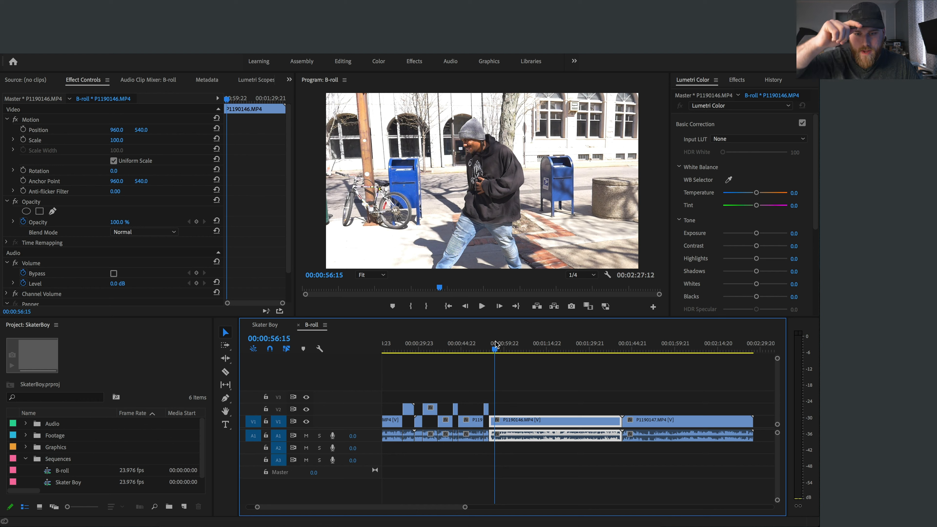
{"action": "scroll", "coordinate": [513, 433], "scroll_direction": "up", "scroll_amount": 3}
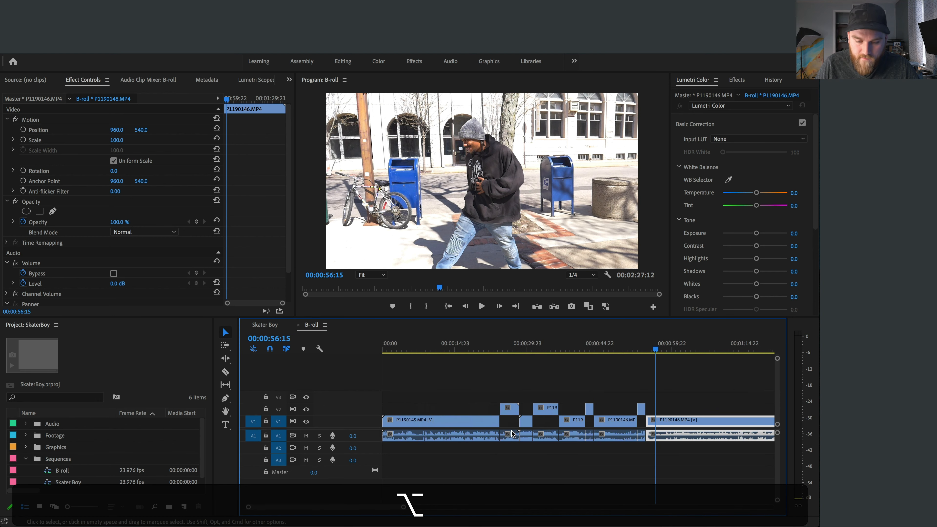
{"action": "scroll", "coordinate": [577, 399], "scroll_direction": "down", "scroll_amount": 3}
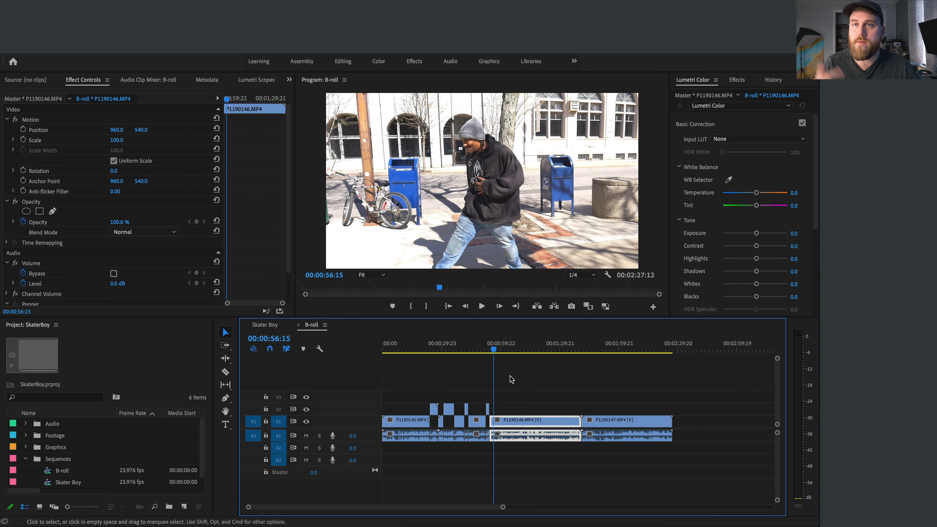
{"action": "key", "text": "space"}
{"action": "scroll", "coordinate": [511, 379], "scroll_direction": "up", "scroll_amount": 3}
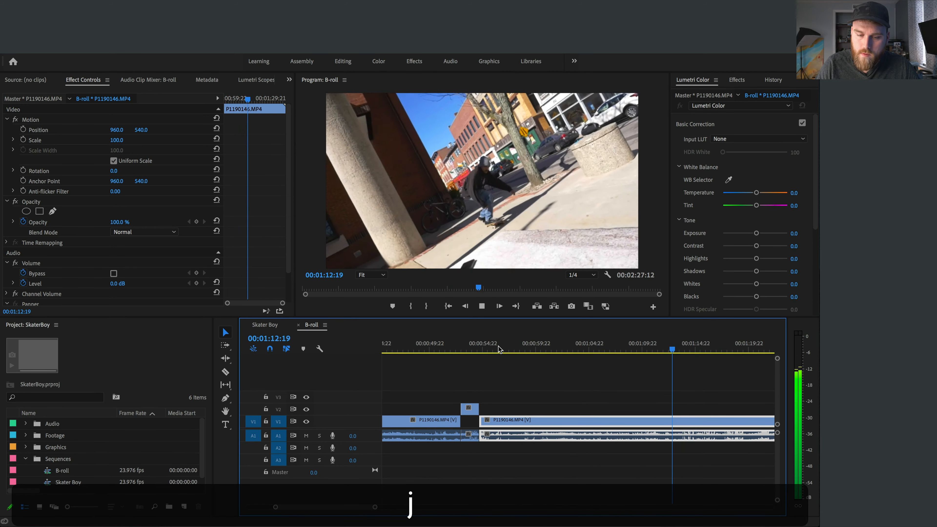
{"action": "key", "text": "super+k"}
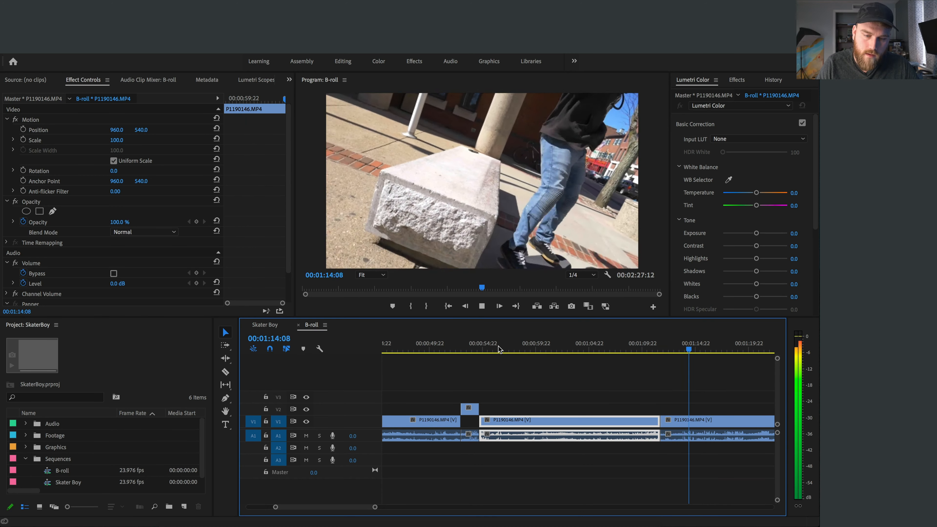
{"action": "key", "text": "super+k"}
{"action": "key", "text": "alt+super+k"}
- Isolate the smiling skater shot in P1190146.MP4 from 00:01:15:22 to 00:01:17:09 and raise its video to track V2
{"action": "scroll", "coordinate": [499, 349], "scroll_direction": "right", "scroll_amount": 5}
{"action": "left_click", "coordinate": [428, 353]}
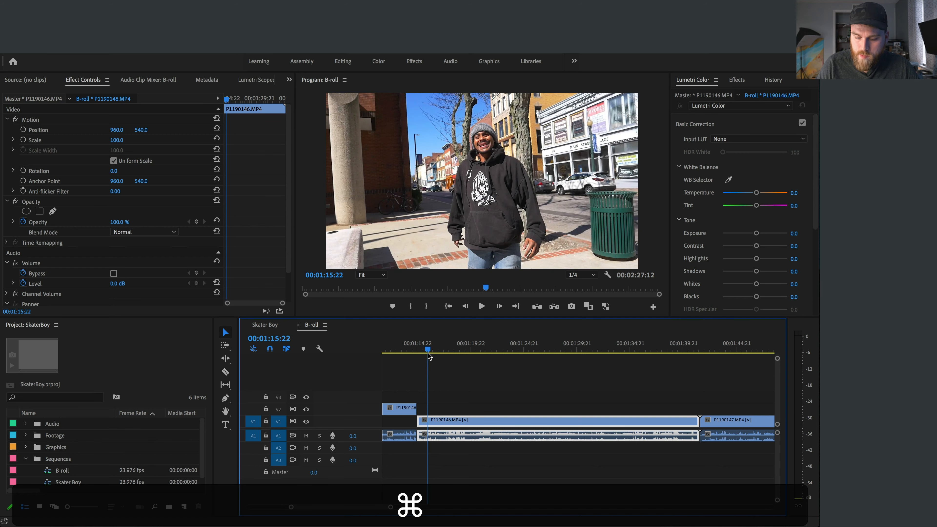
{"action": "key", "text": "super+k"}
{"action": "key", "text": "space"}
{"action": "key", "text": "super+k"}
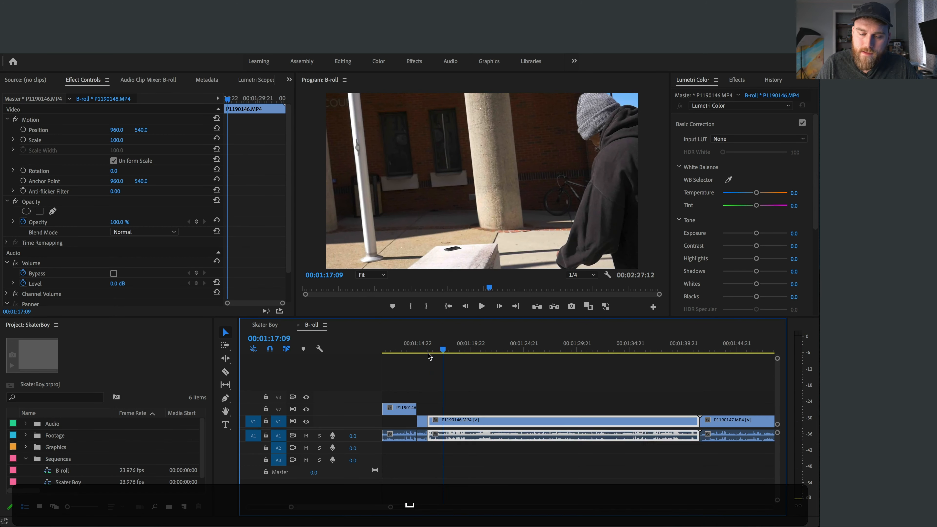
{"action": "key", "text": "alt+super+k"}
{"action": "key", "text": "alt+Up"}
- Isolate the shot of the skater carrying his board in P1190146.MP4, 00:01:20:09 to 00:01:21:13, and raise its video to track V2
{"action": "left_click_drag", "start_coordinate": [456, 356], "coordinate": [477, 351]}
{"action": "key", "text": "super+k"}
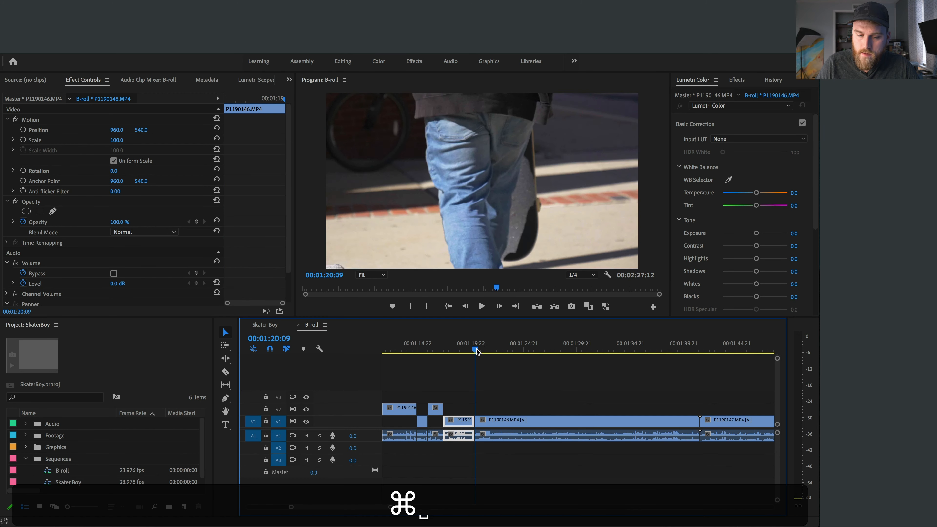
{"action": "key", "text": "space"}
{"action": "key", "text": "space"}
{"action": "key", "text": "alt+super+k"}
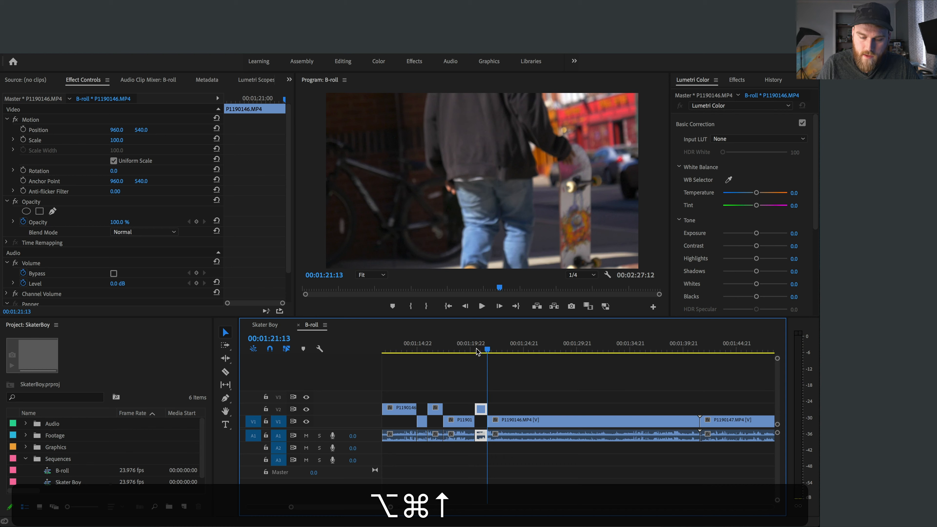
- Isolate the low shot of the skater riding past the ledge in P1190146.MP4, about 00:01:33 to 00:01:36, and raise its video to track V2
{"action": "left_click_drag", "start_coordinate": [487, 350], "coordinate": [620, 373]}
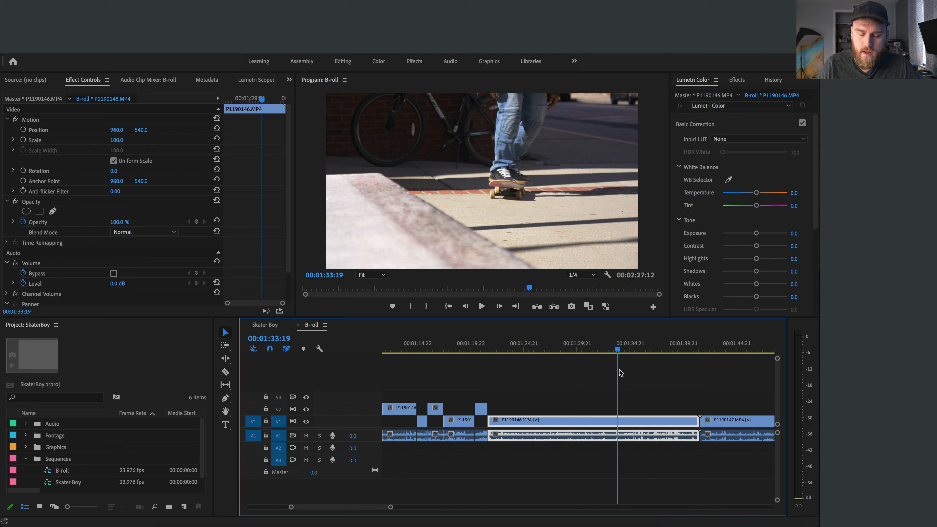
{"action": "key", "text": "super"}
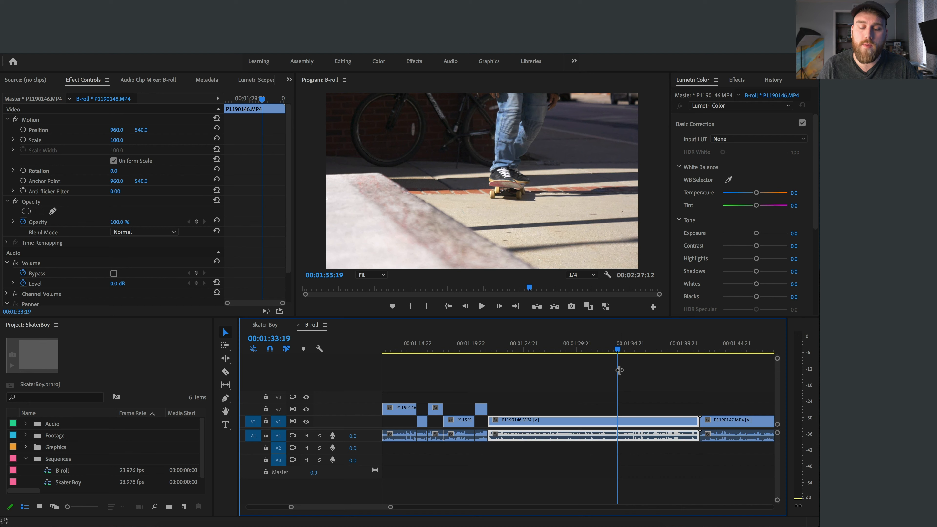
{"action": "key", "text": "alt"}
{"action": "scroll", "coordinate": [615, 384], "scroll_direction": "down", "scroll_amount": 3}
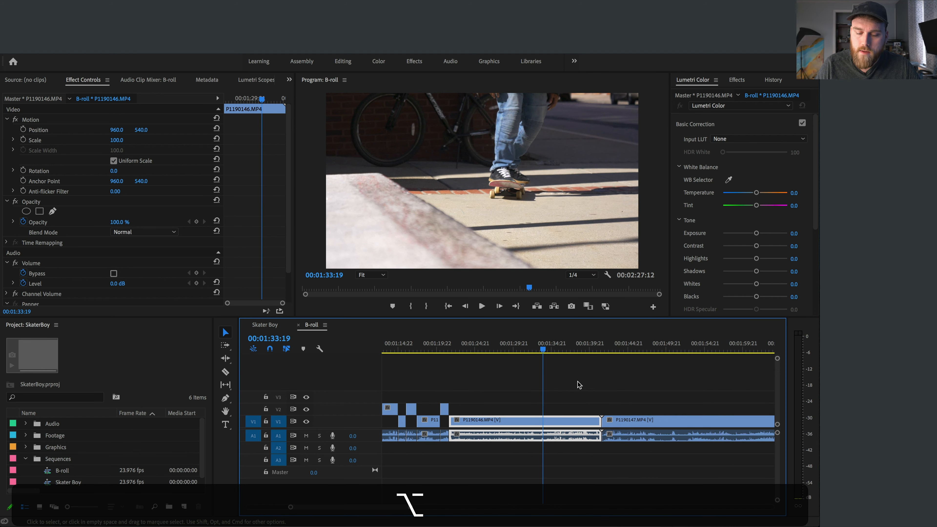
{"action": "scroll", "coordinate": [566, 387], "scroll_direction": "right", "scroll_amount": 1}
{"action": "key", "text": "j"}
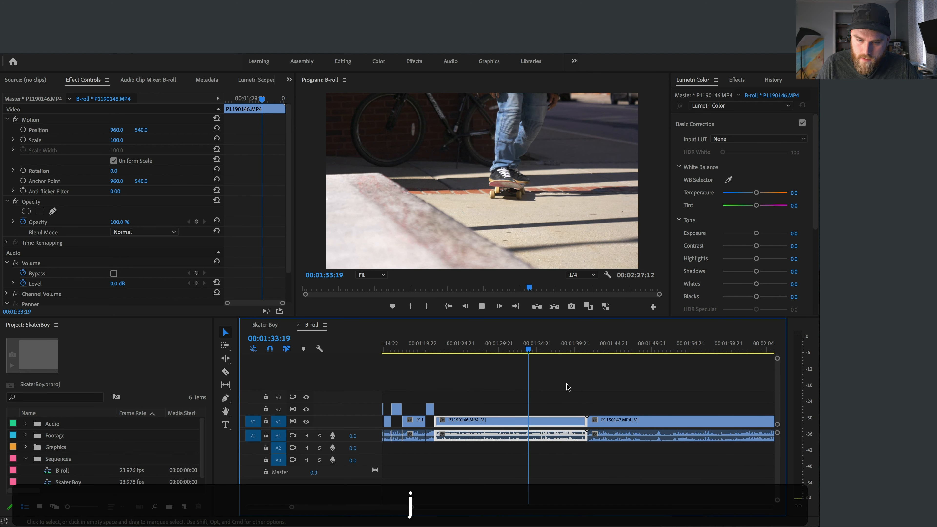
{"action": "key", "text": "super+k"}
{"action": "key", "text": "super+space"}
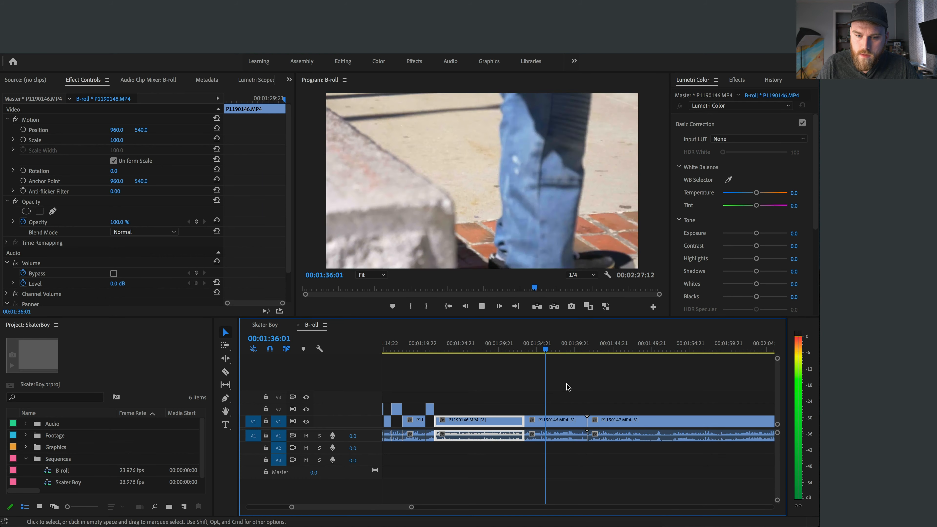
{"action": "key", "text": "space"}
{"action": "key", "text": "super+k"}
{"action": "key", "text": "alt+super+Up"}
- Isolate the shoe and board close-up in P1190146.MP4 from 00:01:37:15 to about 00:01:38 and raise its video to track V2
{"action": "left_click_drag", "start_coordinate": [548, 349], "coordinate": [559, 348]}
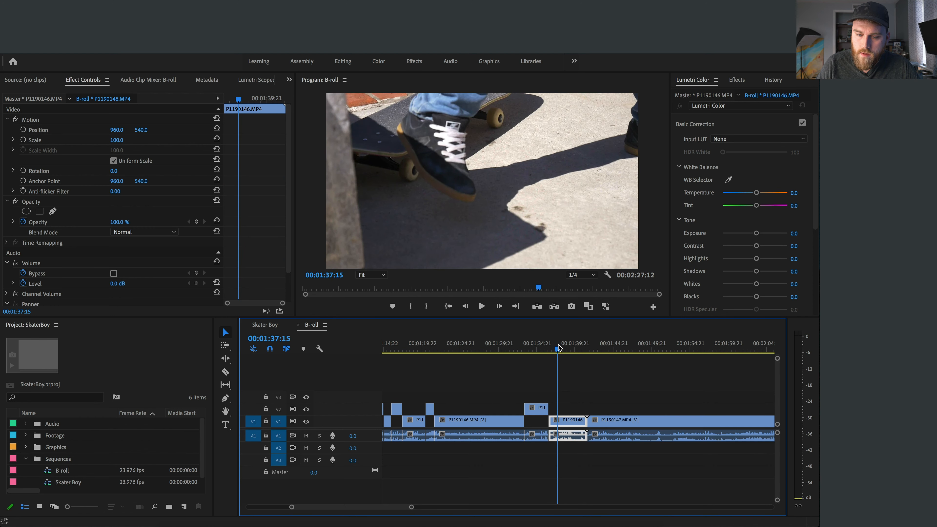
{"action": "key", "text": "super+space"}
{"action": "key", "text": "space"}
{"action": "key", "text": "super+k"}
{"action": "key", "text": "alt+super+Up"}
{"action": "key", "text": "space"}
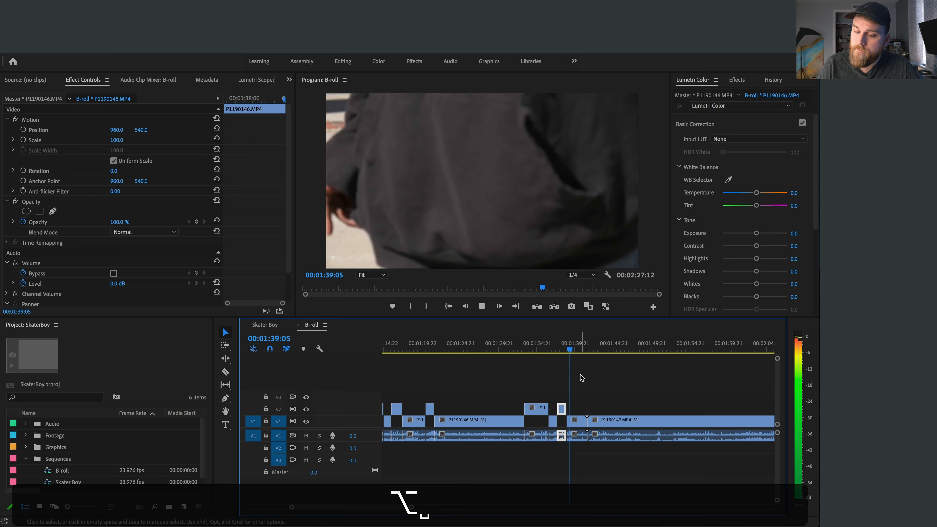
- Isolate the shot of the skater seen from behind in P1190147.MP4, about 00:01:43 to 00:01:45, and raise its video to track V2
{"action": "key", "text": "space"}
{"action": "mouse_move", "coordinate": [549, 354]}
{"action": "left_mouse_down"}
{"action": "mouse_move", "coordinate": [587, 352]}
{"action": "mouse_move", "coordinate": [562, 354]}
{"action": "left_mouse_up"}
{"action": "key", "text": "super+k"}
{"action": "key", "text": "space"}
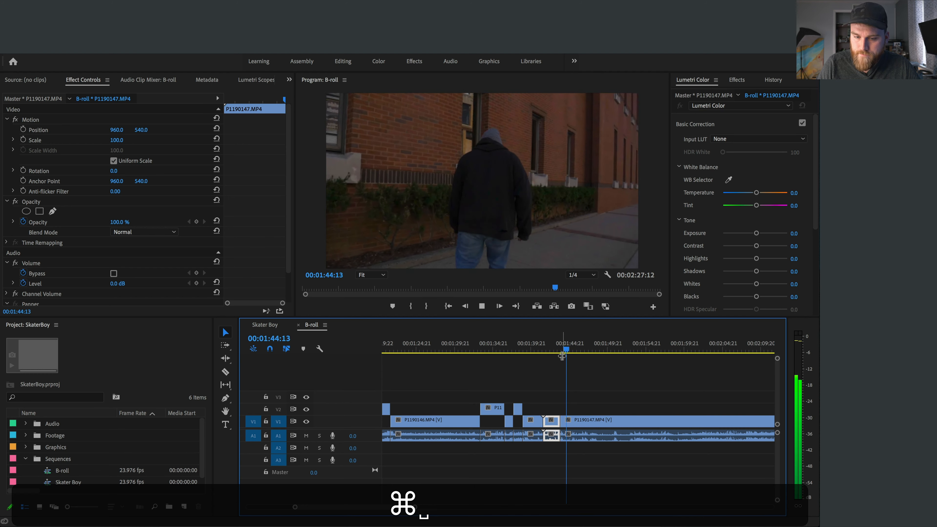
{"action": "key", "text": "alt+super+k"}
{"action": "key", "text": "alt+super+Up"}
- Isolate the skating shot in P1190147.MP4 from about 00:01:52 to 00:01:57:15 and raise its video to track V2
{"action": "left_click_drag", "start_coordinate": [461, 353], "coordinate": [540, 357]}
{"action": "key", "text": "space"}
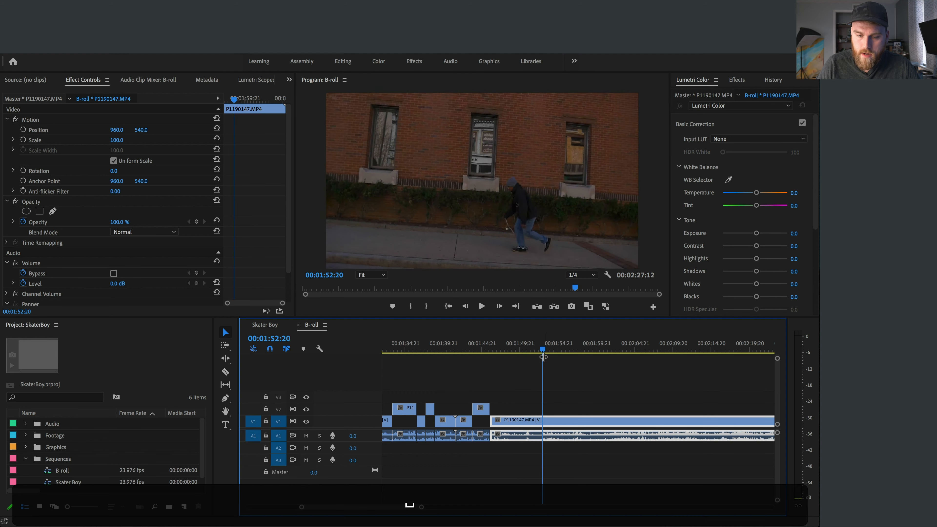
{"action": "key", "text": "j"}
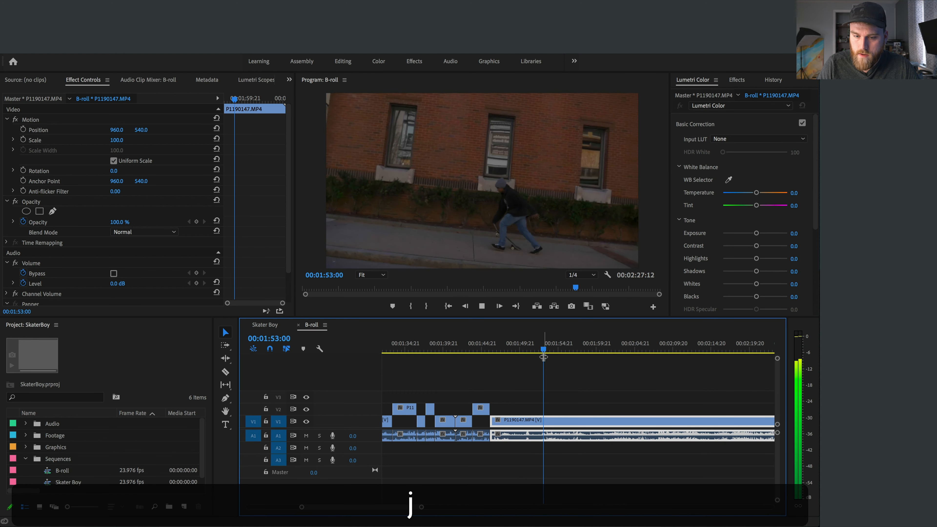
{"action": "key", "text": "super+k"}
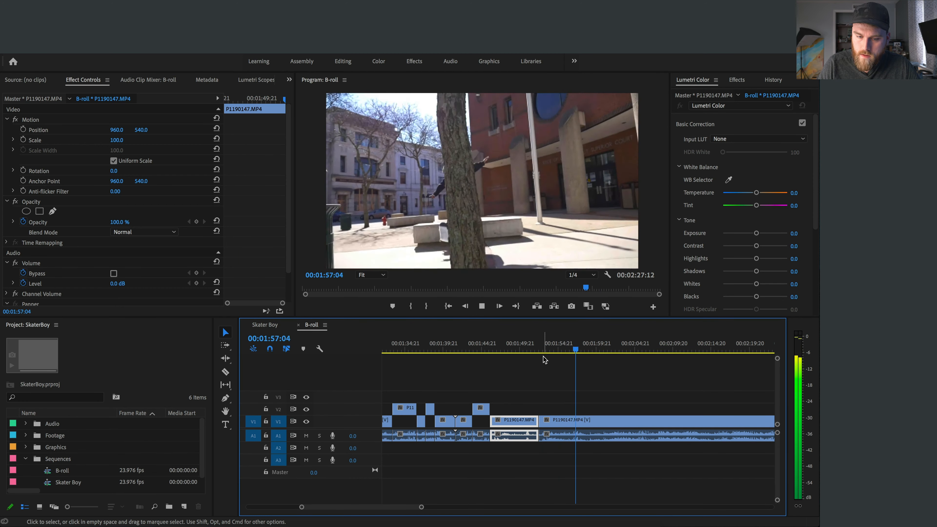
{"action": "key", "text": "space"}
{"action": "key", "text": "super+k"}
{"action": "key", "text": "alt+super+k"}
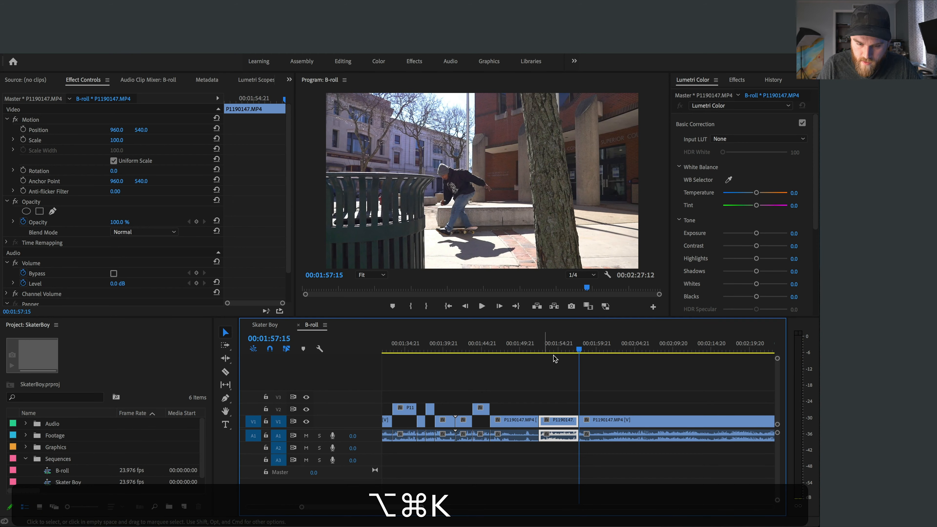
{"action": "key", "text": "alt+Up"}
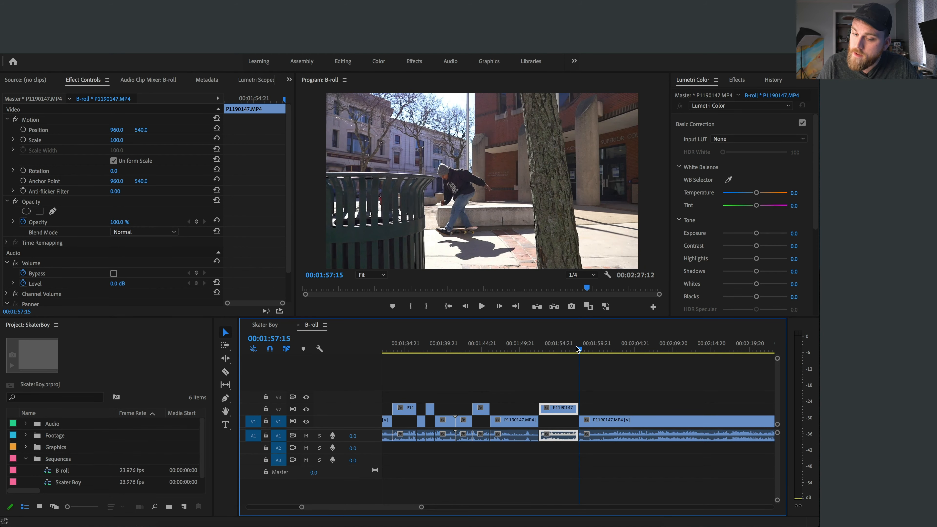
- Replay the newest P1190147.MP4 select from around 00:01:56 with the Program monitor maximized
{"action": "key", "text": "space"}
{"action": "left_click_drag", "start_coordinate": [573, 354], "coordinate": [563, 354]}
{"action": "key", "text": "grave"}
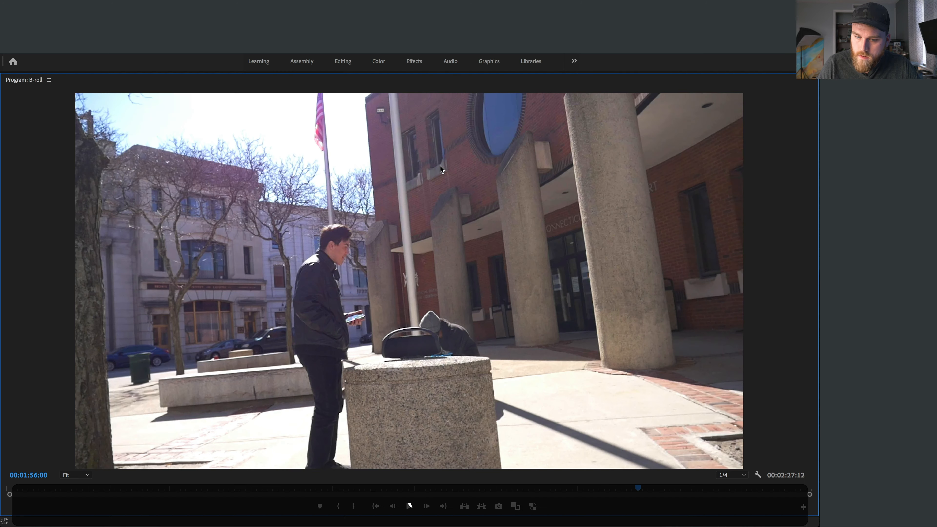
- Play the P1190147.MP4 select from 00:01:56:00 and restore the Program monitor to its normal size
{"action": "key", "text": "space"}
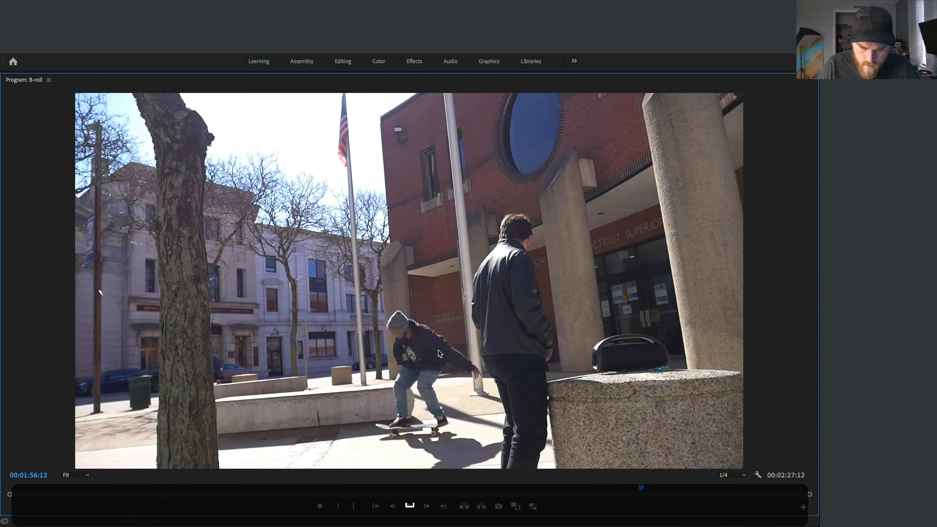
{"action": "key", "text": "grave"}
{"action": "key", "text": "space"}
{"action": "left_click", "coordinate": [562, 345]}
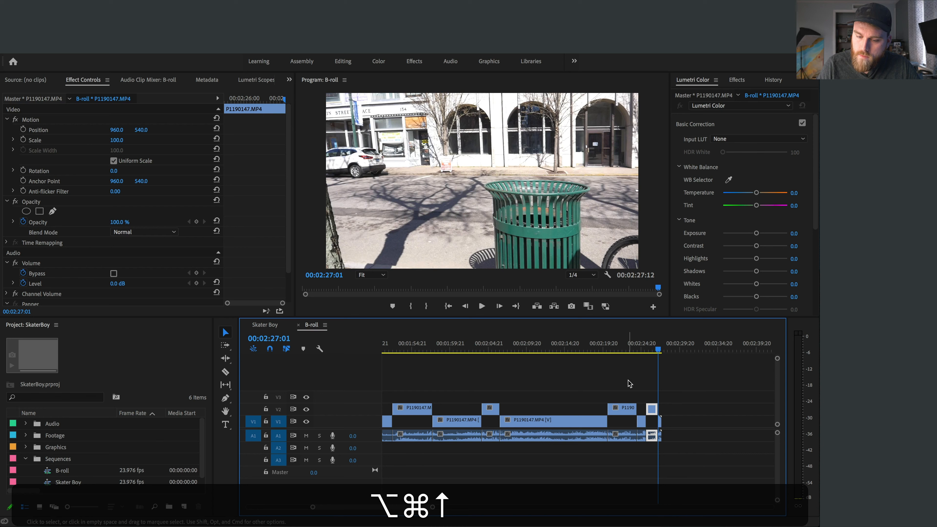
- Copy all clips of the B-roll sequence and paste them into the Skater Boy sequence
{"action": "scroll", "coordinate": [628, 383], "scroll_direction": "down", "scroll_amount": 5}
{"action": "left_click", "coordinate": [457, 378]}
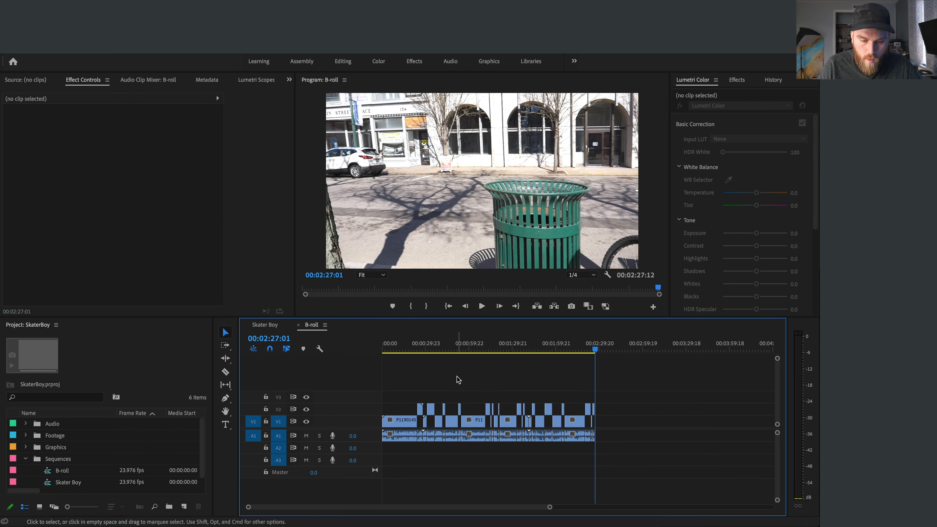
{"action": "left_click_drag", "start_coordinate": [421, 394], "coordinate": [690, 429]}
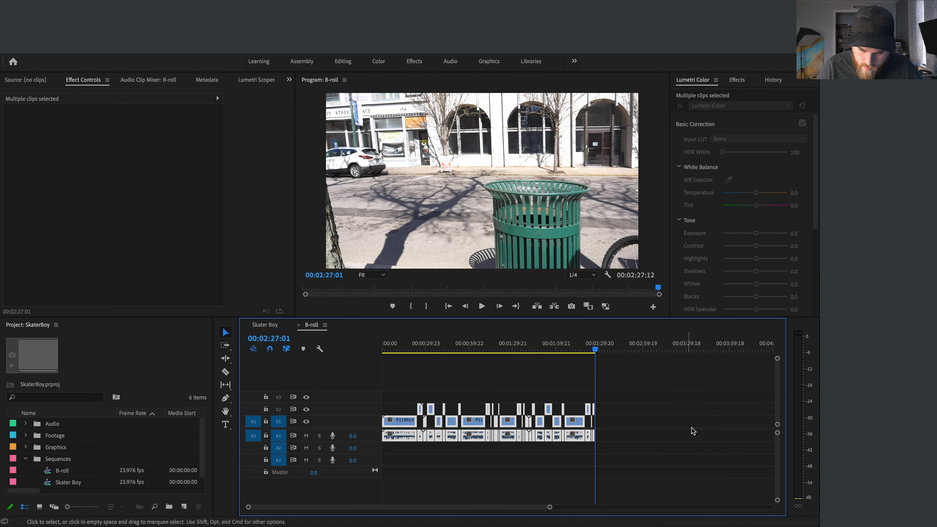
{"action": "key", "text": "super+c"}
{"action": "left_click", "coordinate": [265, 326]}
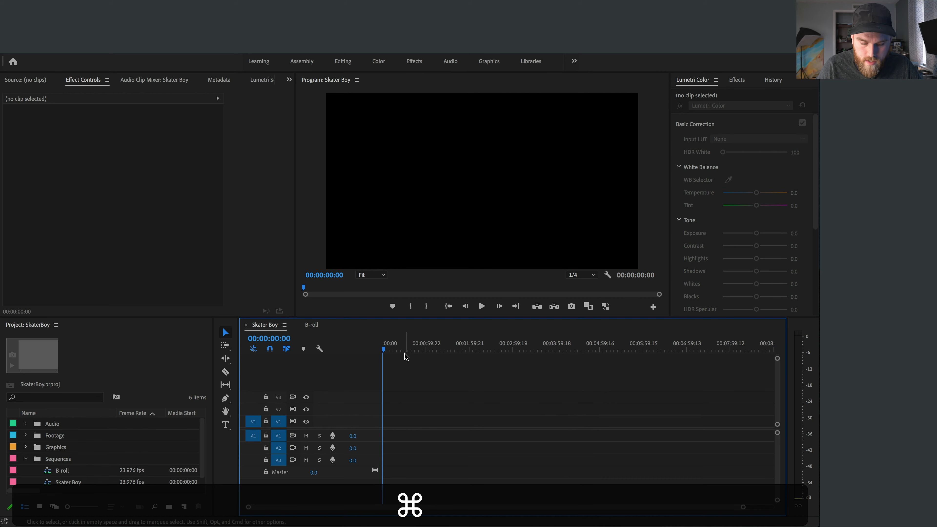
{"action": "left_click", "coordinate": [311, 326]}
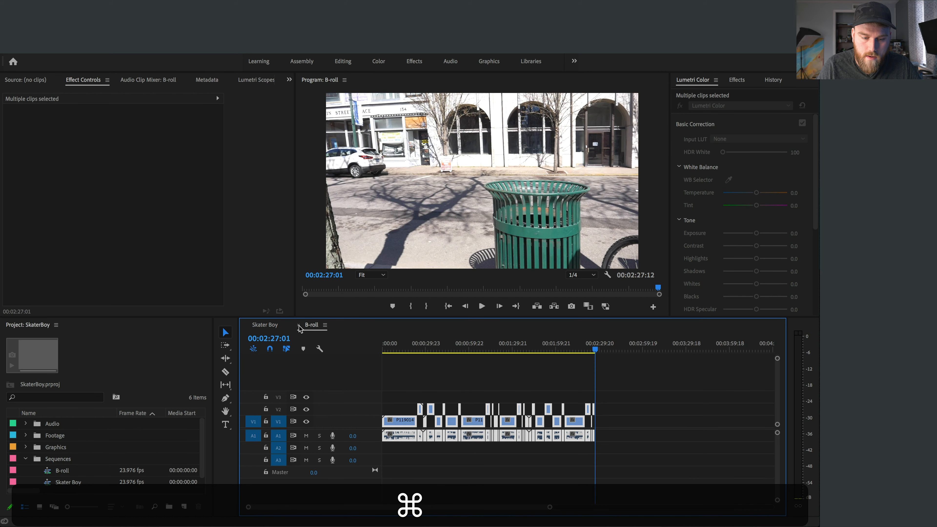
{"action": "left_click", "coordinate": [274, 327]}
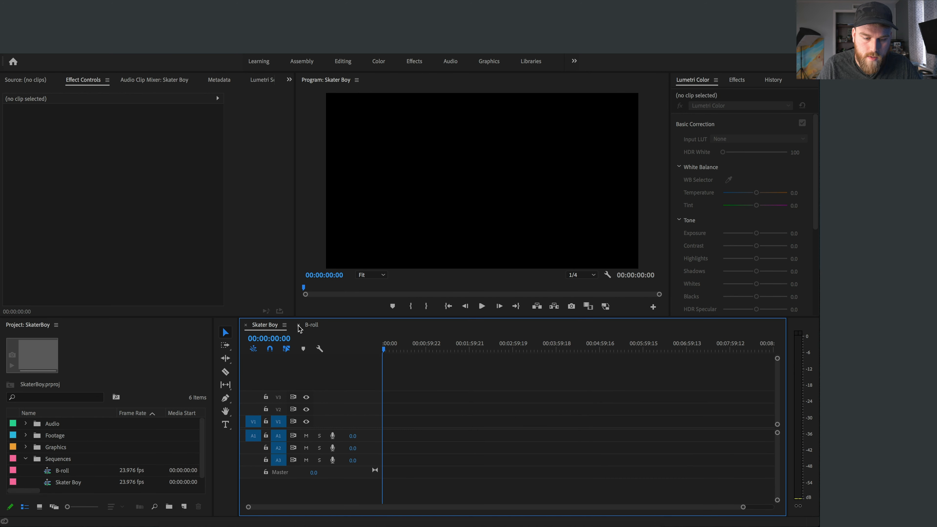
{"action": "key", "text": "super+v"}
- Ripple delete all unused V1 clips with their audio in the Skater Boy sequence, leaving only the V2 selects
{"action": "scroll", "coordinate": [494, 423], "scroll_direction": "down", "scroll_amount": 3}
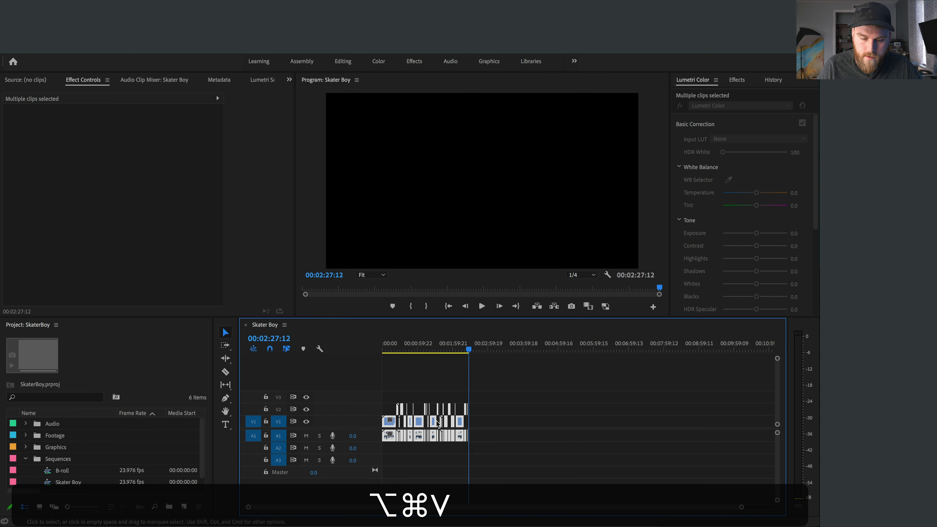
{"action": "left_click_drag", "start_coordinate": [484, 421], "coordinate": [381, 420]}
{"action": "key", "text": "alt"}
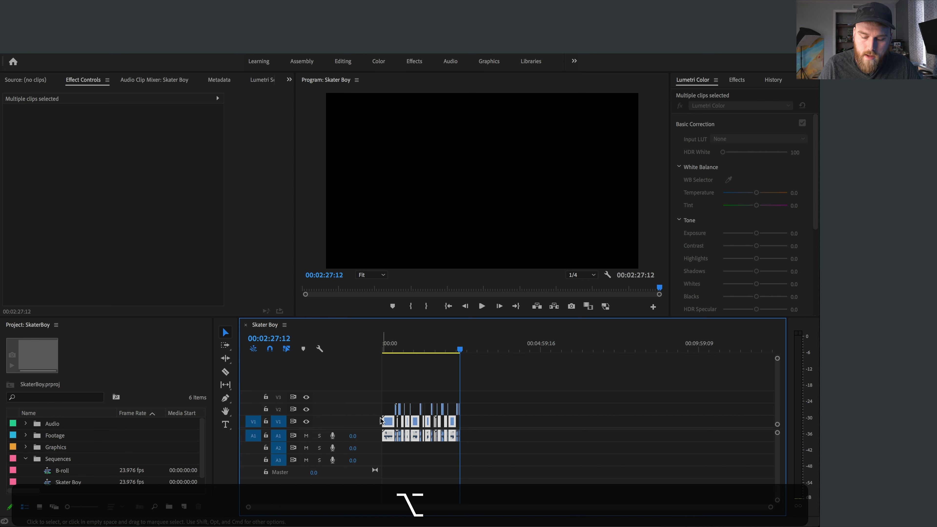
{"action": "key", "text": "alt+BackSpace"}
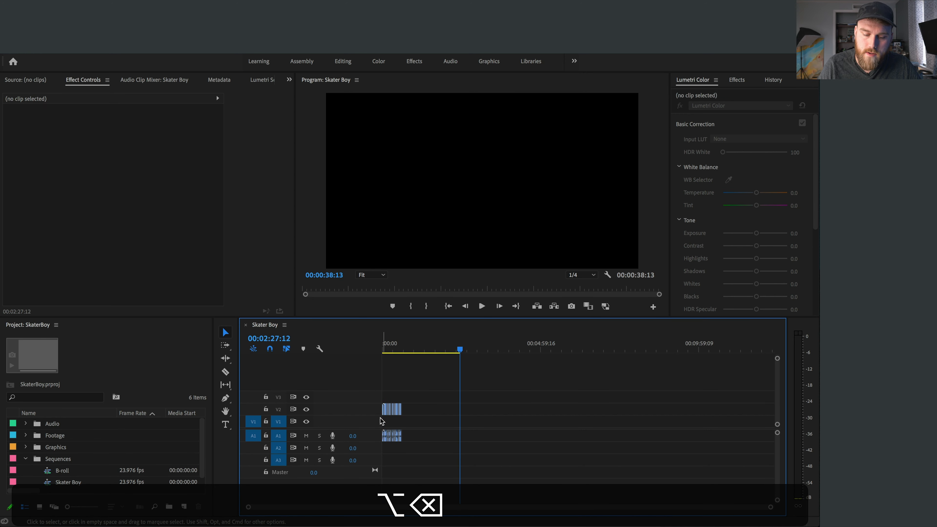
- Move all the selects from V2 down to V1 and put the playhead at the sequence start
{"action": "left_click_drag", "start_coordinate": [404, 399], "coordinate": [388, 428]}
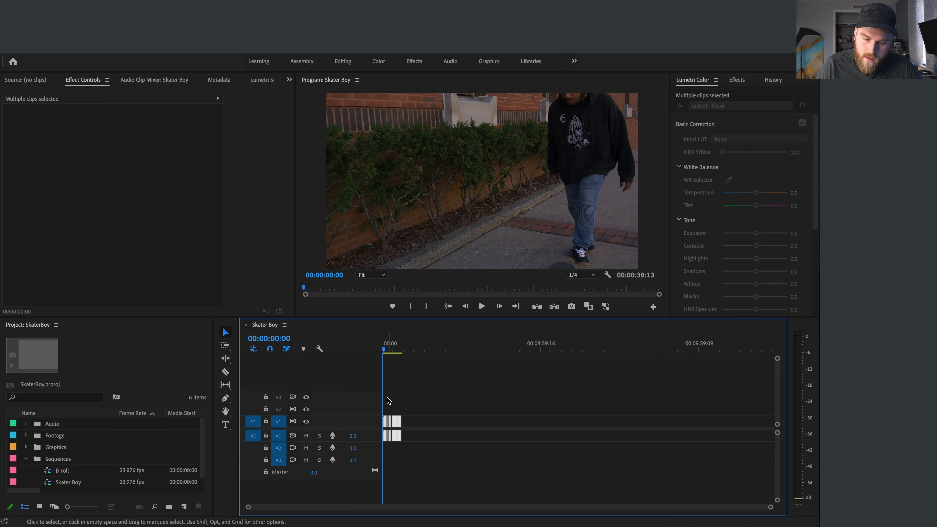
{"action": "left_click", "coordinate": [388, 400]}
{"action": "scroll", "coordinate": [387, 400], "scroll_direction": "up", "scroll_amount": 3}
{"action": "left_click_drag", "start_coordinate": [387, 351], "coordinate": [366, 360]}
- Create an adjustment layer, keep it in the Graphics bin, and lay it on V2 over the whole length of the Skater Boy clips
{"action": "left_click", "coordinate": [26, 459]}
{"action": "left_click", "coordinate": [184, 505]}
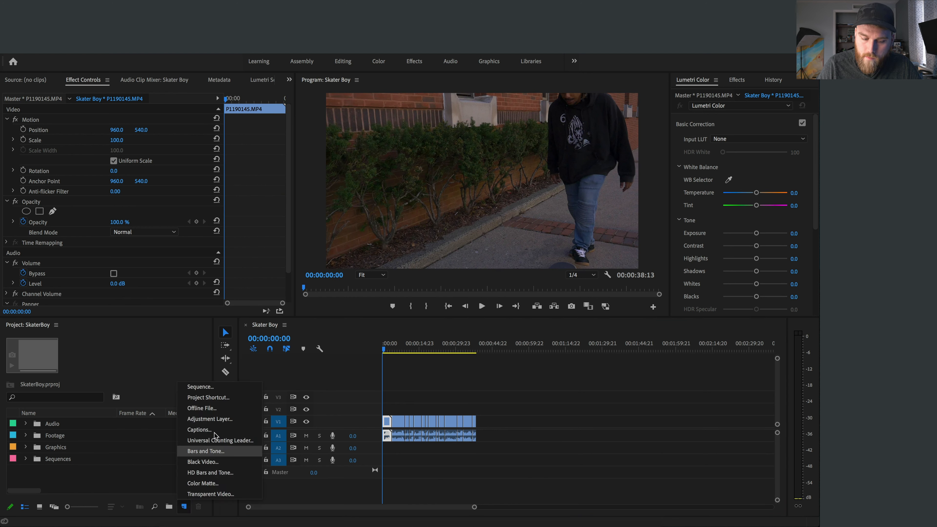
{"action": "left_click", "coordinate": [216, 420]}
{"action": "left_click", "coordinate": [476, 325]}
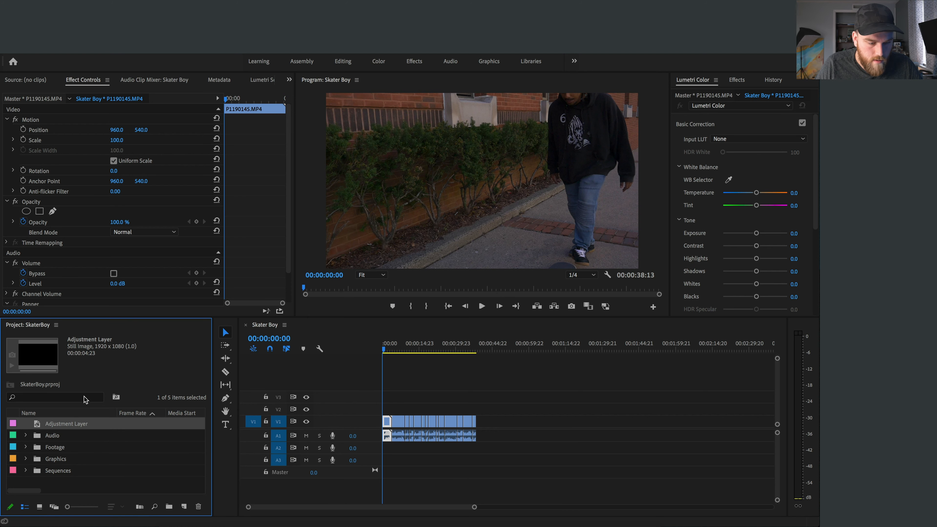
{"action": "key", "text": "Delete"}
{"action": "left_click", "coordinate": [25, 447]}
{"action": "left_click_drag", "start_coordinate": [54, 471], "coordinate": [476, 410]}
{"action": "left_click", "coordinate": [394, 351]}
{"action": "left_click_drag", "start_coordinate": [395, 351], "coordinate": [402, 351]}
{"action": "left_click_drag", "start_coordinate": [755, 234], "coordinate": [746, 234]}
{"action": "key", "text": "super+z"}
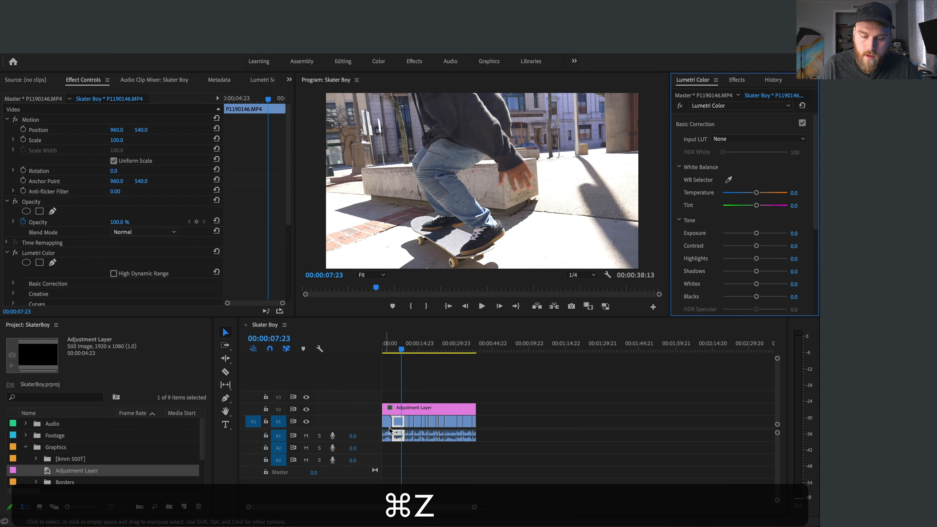
- Return the playhead to the start of the sequence and collapse the Graphics bin in the project
{"action": "left_click", "coordinate": [419, 361]}
{"action": "key", "text": "Home"}
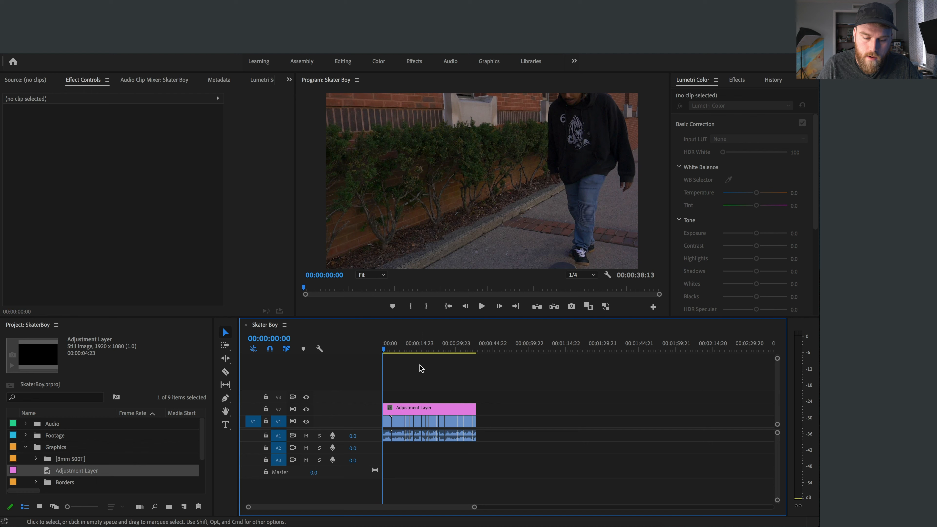
{"action": "scroll", "coordinate": [58, 462], "scroll_direction": "down", "scroll_amount": 3}
{"action": "scroll", "coordinate": [58, 461], "scroll_direction": "up", "scroll_amount": 3}
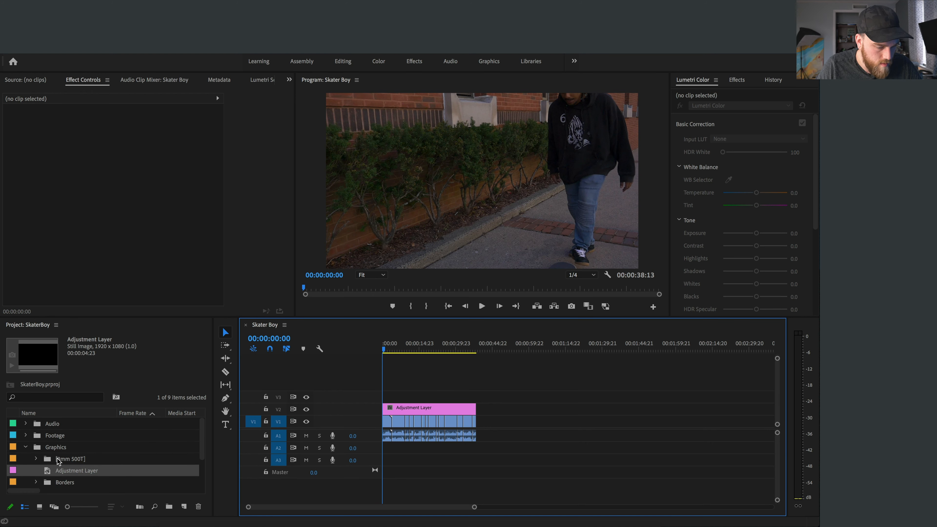
{"action": "left_click", "coordinate": [26, 447]}
{"action": "left_click", "coordinate": [24, 459]}
{"action": "left_click", "coordinate": [24, 459]}
- Mute audio track A2 and move the audio of the first P1190146.MP4 clip onto it, checking the playback
{"action": "left_click", "coordinate": [306, 448]}
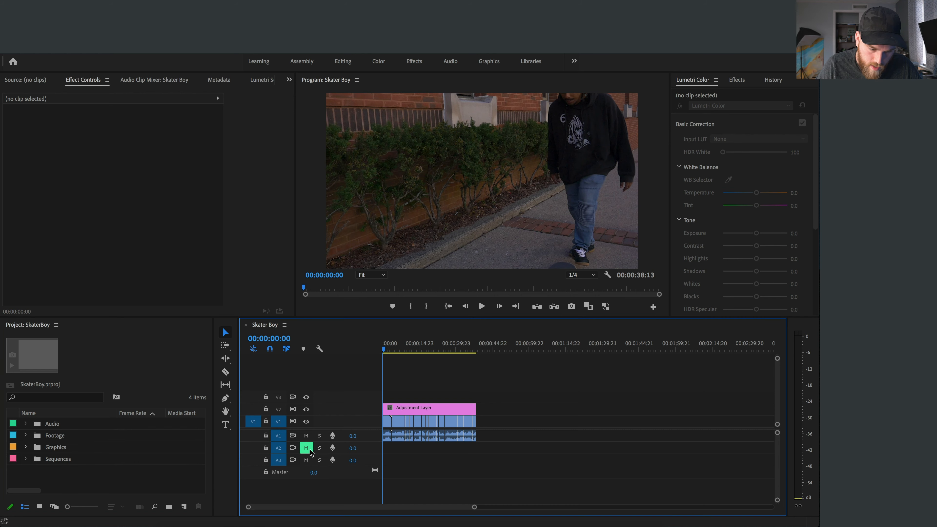
{"action": "left_click_drag", "start_coordinate": [395, 437], "coordinate": [398, 448]}
{"action": "left_click", "coordinate": [393, 351]}
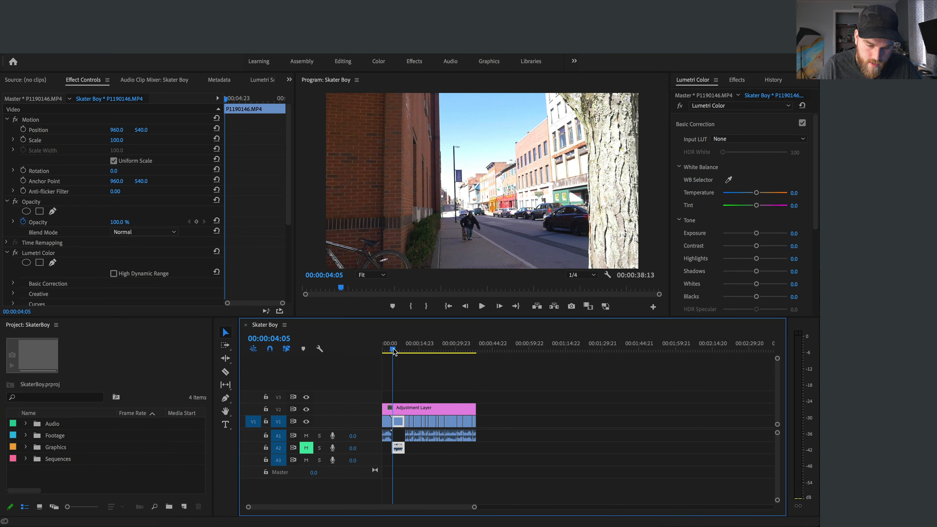
{"action": "key", "text": "space"}
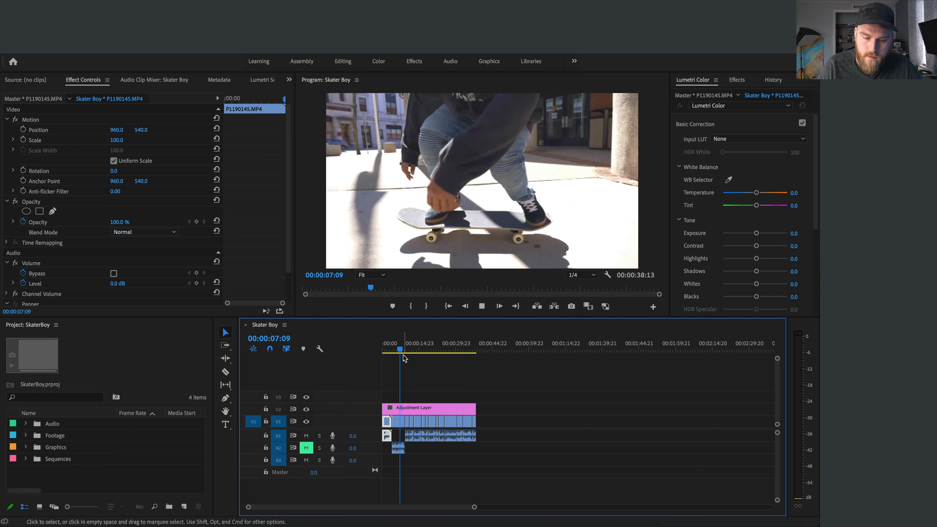
{"action": "key", "text": "space"}
{"action": "left_click", "coordinate": [427, 462]}
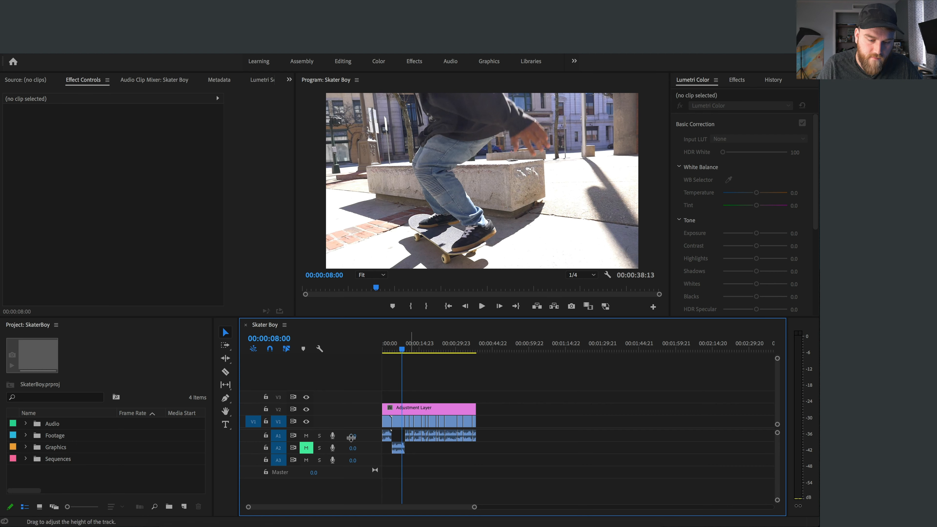
- Play the P1190147.MP4 skating clip from 00:00:25:22 and return the playhead to the sequence start
{"action": "left_click", "coordinate": [417, 437]}
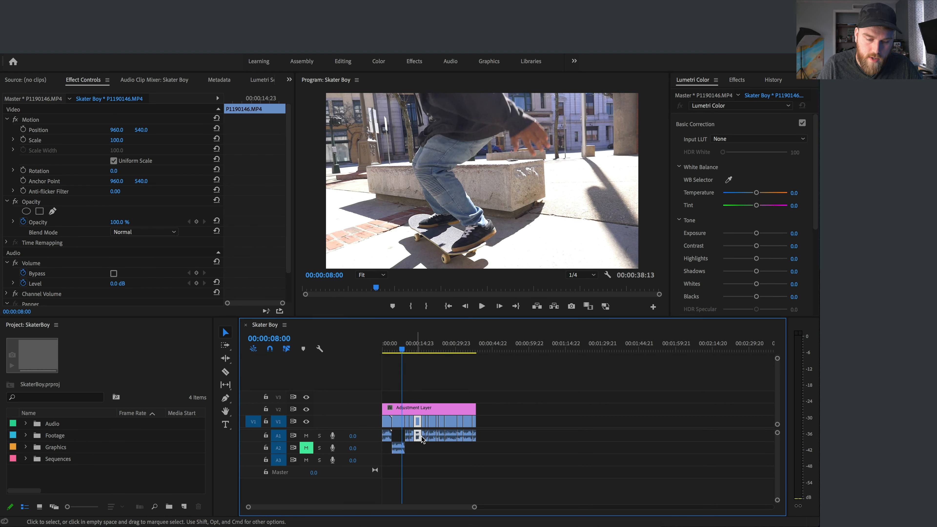
{"action": "left_click", "coordinate": [462, 437]}
{"action": "left_click", "coordinate": [446, 350]}
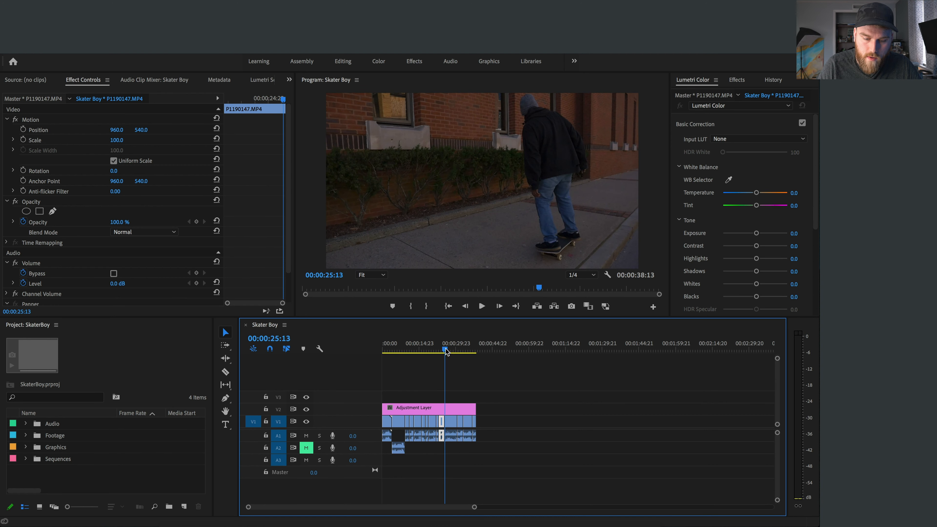
{"action": "left_click_drag", "start_coordinate": [445, 351], "coordinate": [448, 352]}
{"action": "key", "text": "space"}
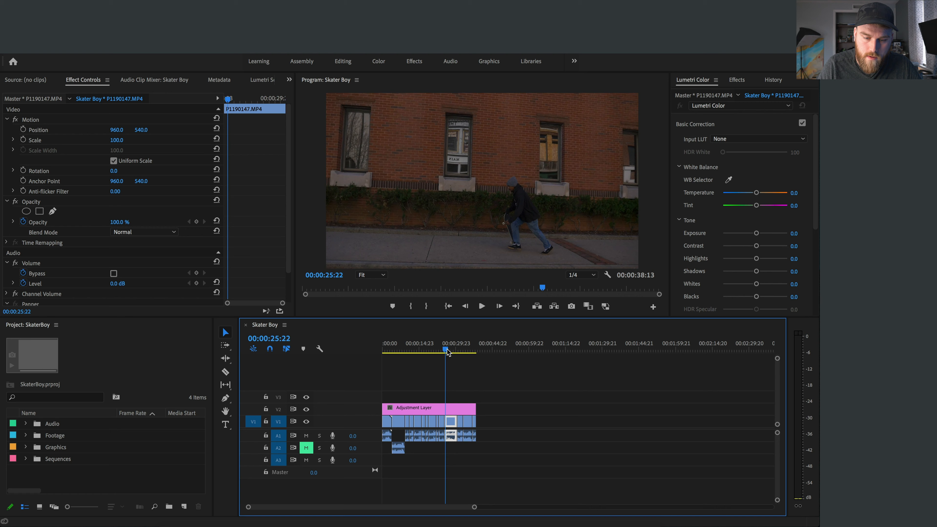
{"action": "key", "text": "space"}
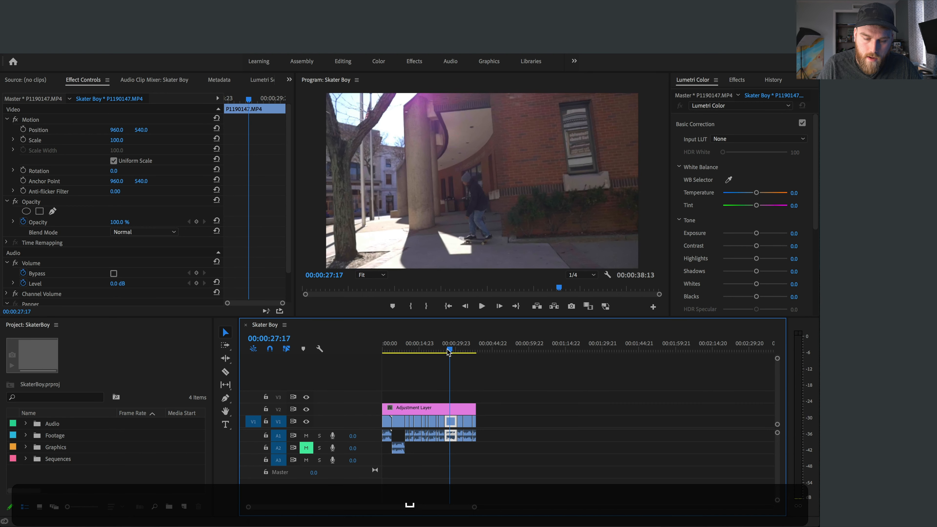
{"action": "scroll", "coordinate": [449, 437], "scroll_direction": "up", "scroll_amount": 2, "text": "alt"}
{"action": "scroll", "coordinate": [450, 438], "scroll_direction": "left", "scroll_amount": 2}
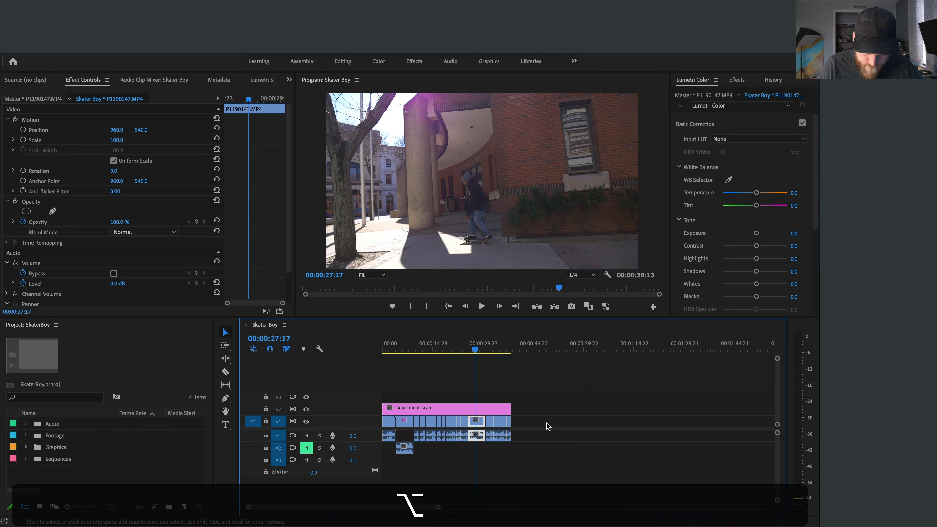
{"action": "left_click", "coordinate": [520, 369]}
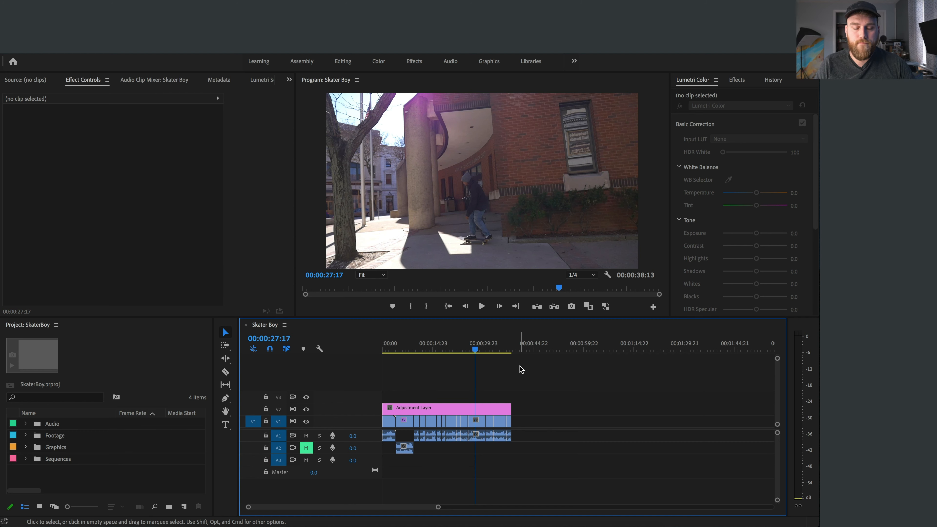
{"action": "key", "text": "Home"}
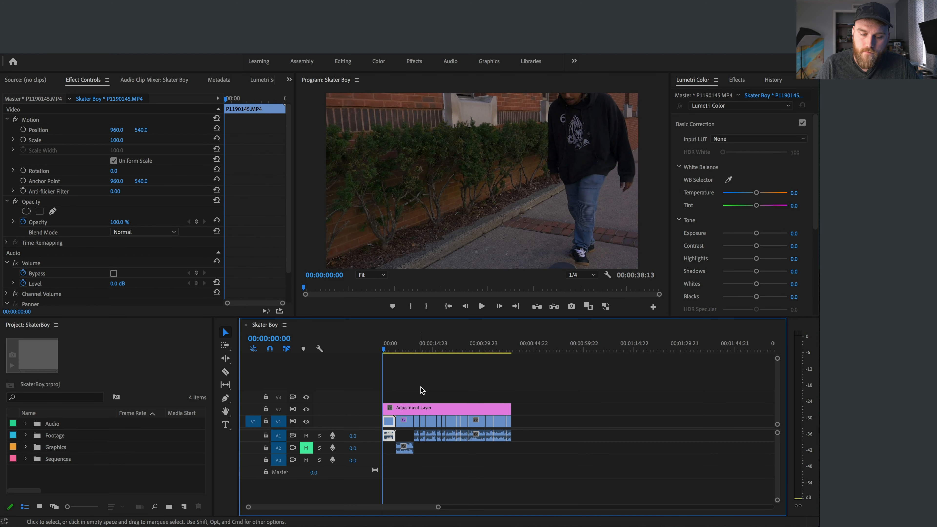
{"action": "left_click", "coordinate": [360, 380]}
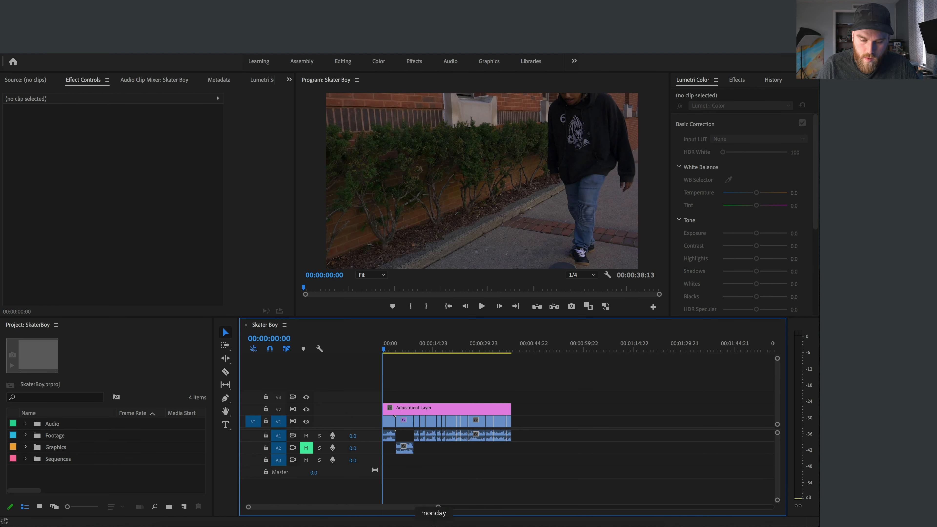
- Switch to Chrome and look through the songs of the saved favourites playlist on Soundstripe
{"action": "left_click", "coordinate": [449, 523]}
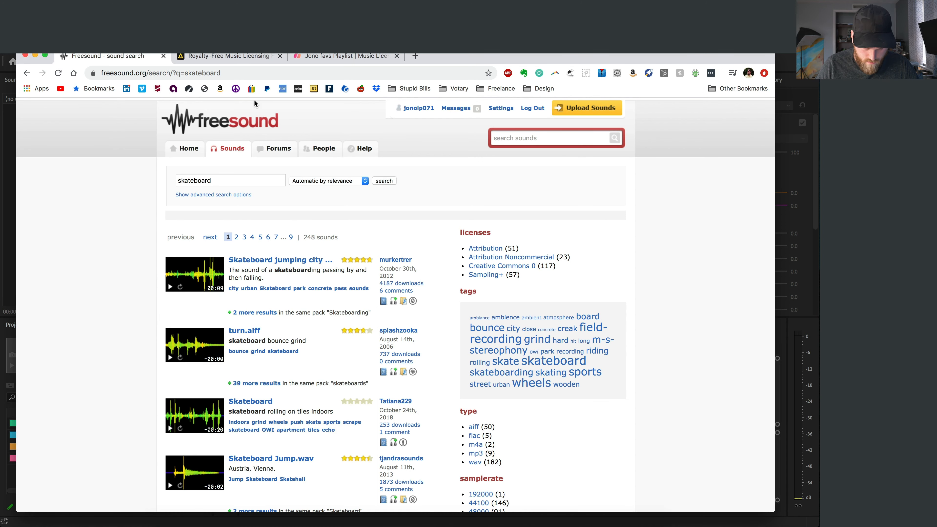
{"action": "left_click", "coordinate": [331, 57]}
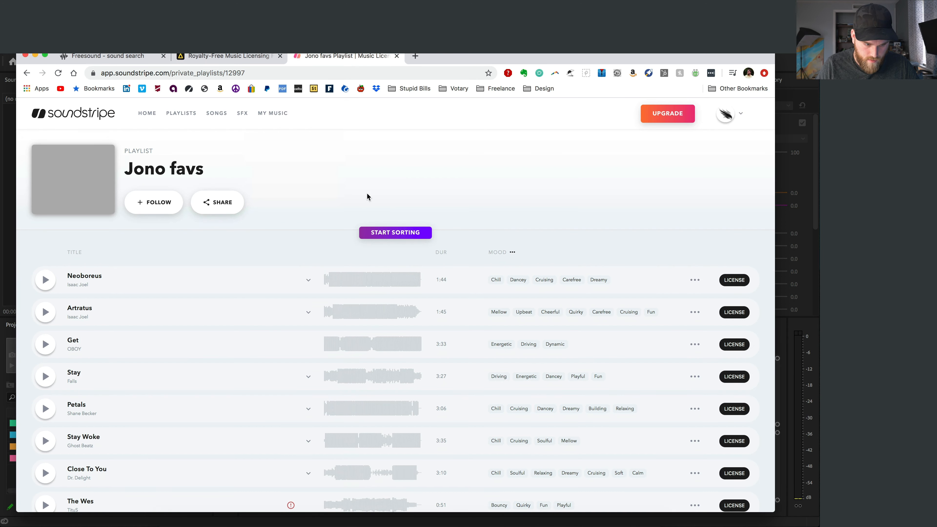
{"action": "scroll", "coordinate": [367, 194], "scroll_direction": "down", "scroll_amount": 2}
{"action": "scroll", "coordinate": [366, 194], "scroll_direction": "down", "scroll_amount": 2}
{"action": "scroll", "coordinate": [295, 347], "scroll_direction": "up", "scroll_amount": 4}
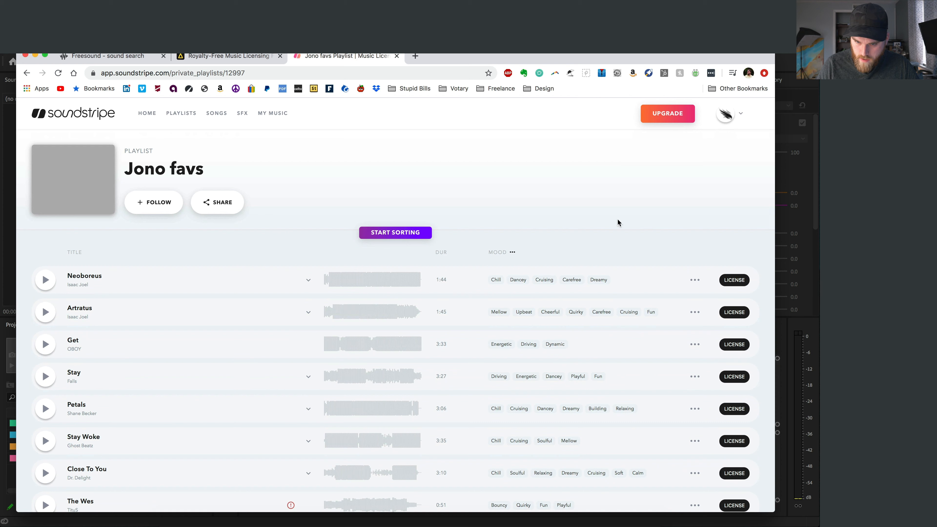
- Open Artlist's Mood categories and look through them for music that suits the skateboard video
{"action": "left_click", "coordinate": [218, 58]}
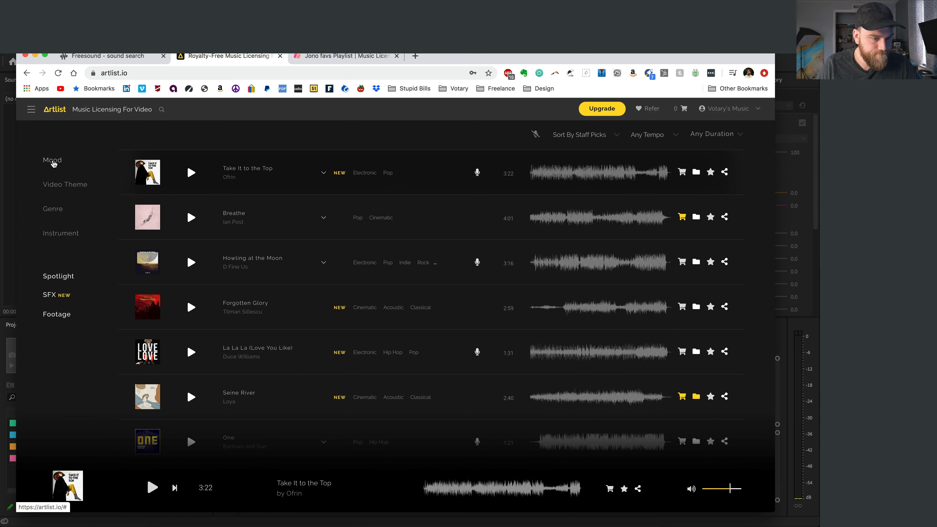
{"action": "left_click", "coordinate": [54, 164]}
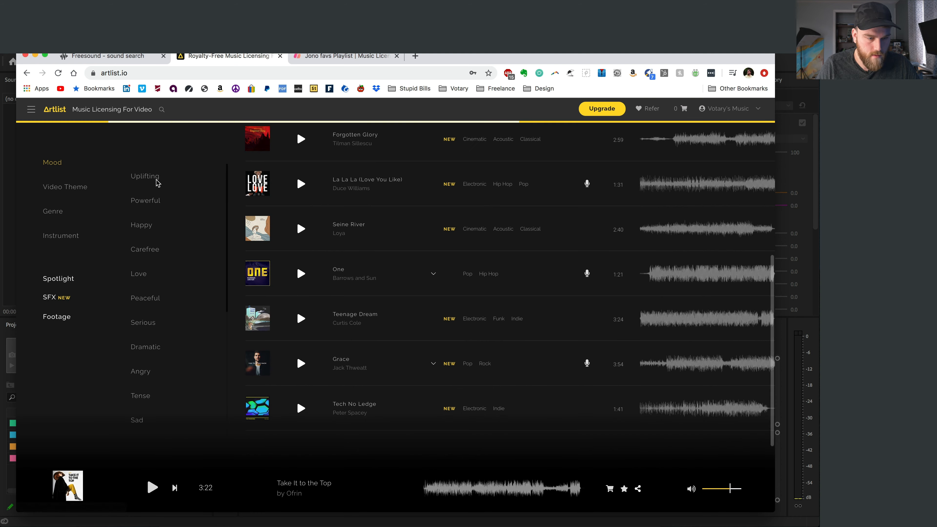
{"action": "scroll", "coordinate": [151, 302], "scroll_direction": "down", "scroll_amount": 6}
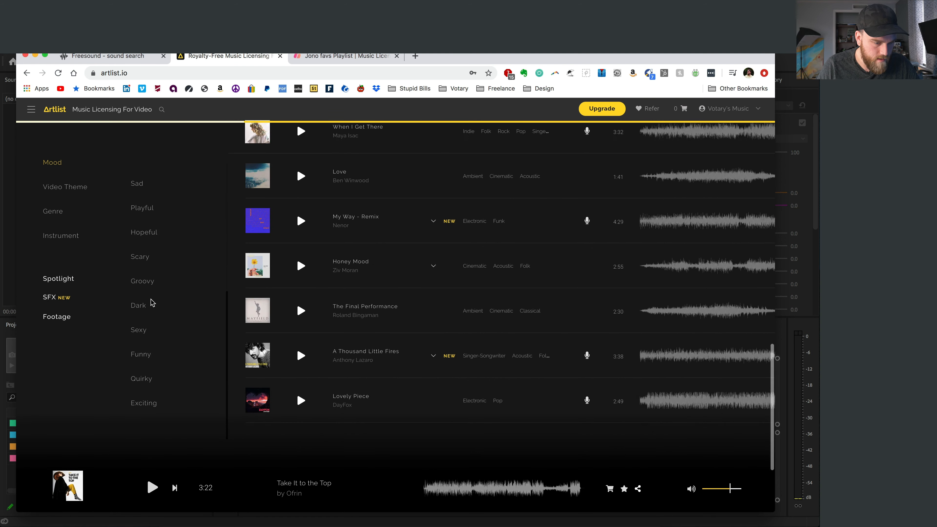
{"action": "scroll", "coordinate": [148, 332], "scroll_direction": "up", "scroll_amount": 10}
{"action": "scroll", "coordinate": [140, 421], "scroll_direction": "down", "scroll_amount": 5}
{"action": "scroll", "coordinate": [140, 421], "scroll_direction": "down", "scroll_amount": 5}
{"action": "scroll", "coordinate": [140, 275], "scroll_direction": "up", "scroll_amount": 5}
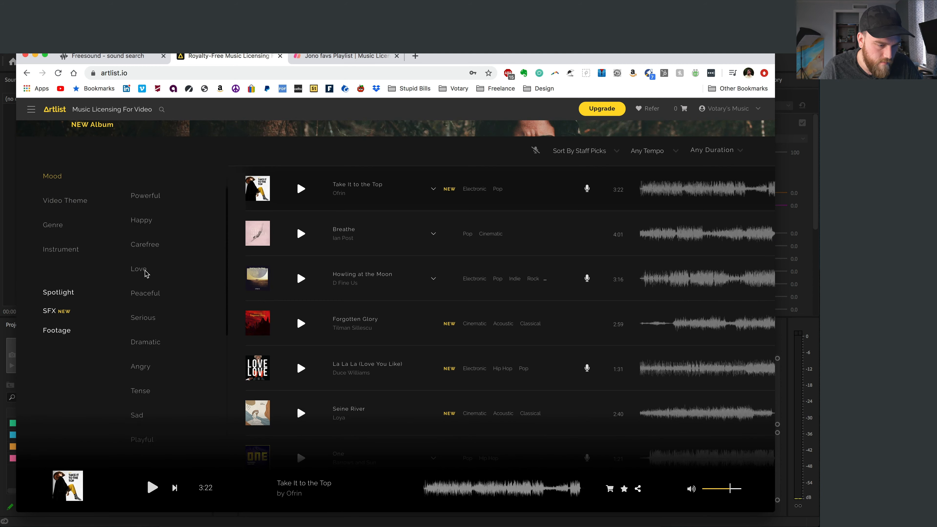
- Look through Artlist's mood and genre categories and filter the songs by the Hip Hop genre
{"action": "scroll", "coordinate": [152, 266], "scroll_direction": "down", "scroll_amount": 7}
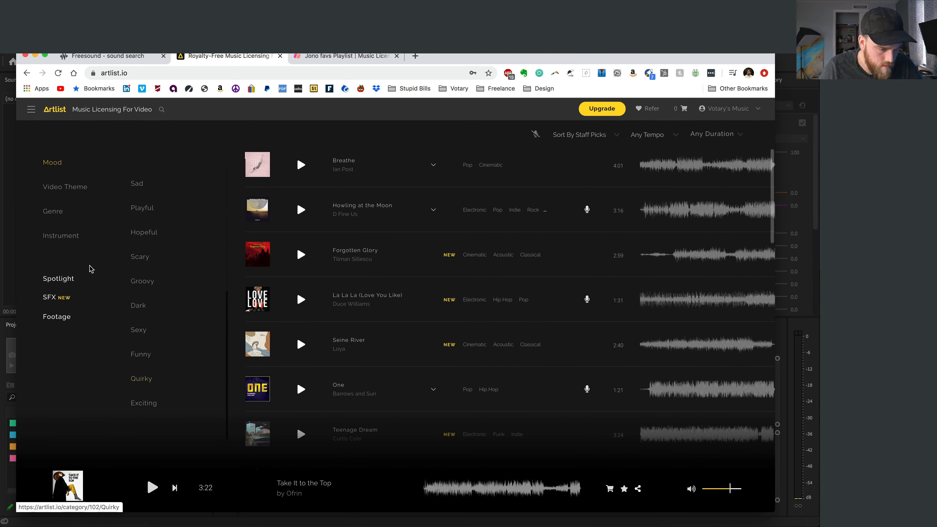
{"action": "left_click", "coordinate": [52, 211]}
{"action": "scroll", "coordinate": [190, 220], "scroll_direction": "down", "scroll_amount": 10}
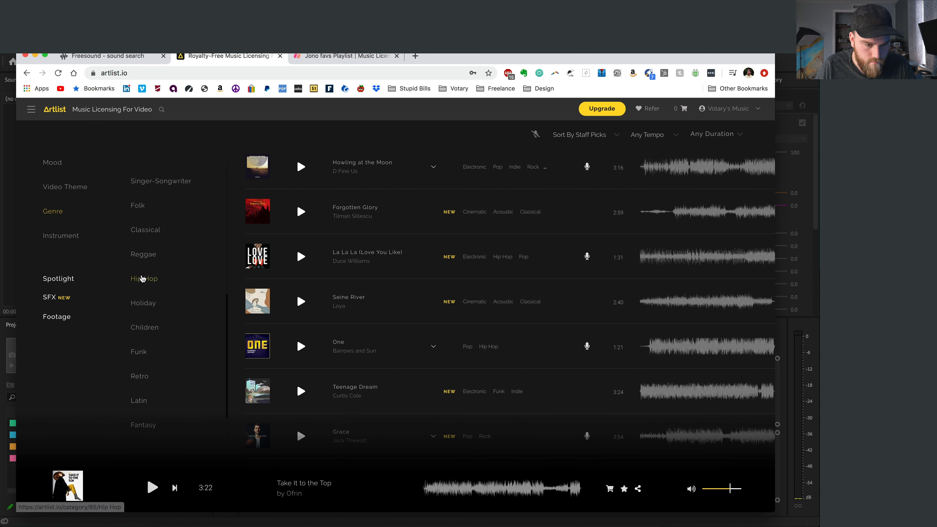
{"action": "left_click", "coordinate": [144, 279]}
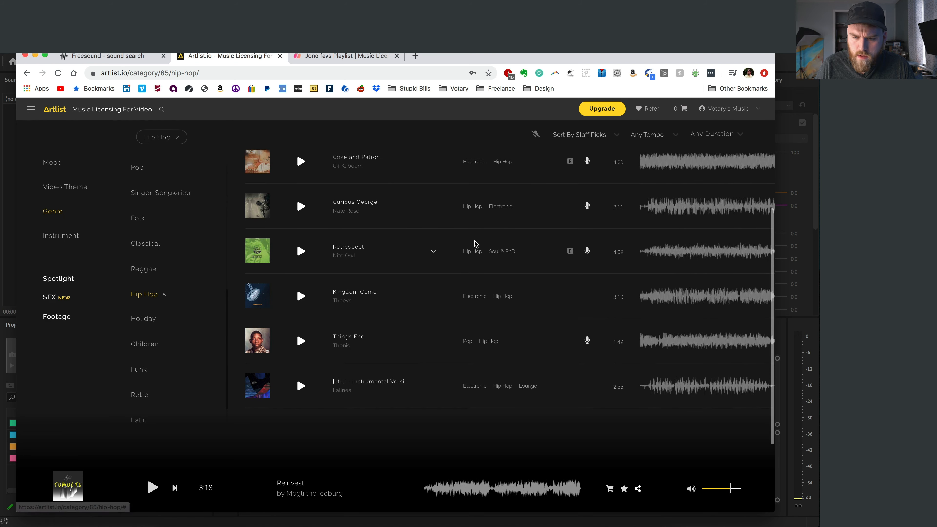
- Listen to the songs Reinvest and Nowadays, skipping ahead into the body of each track
{"action": "left_click", "coordinate": [301, 176]}
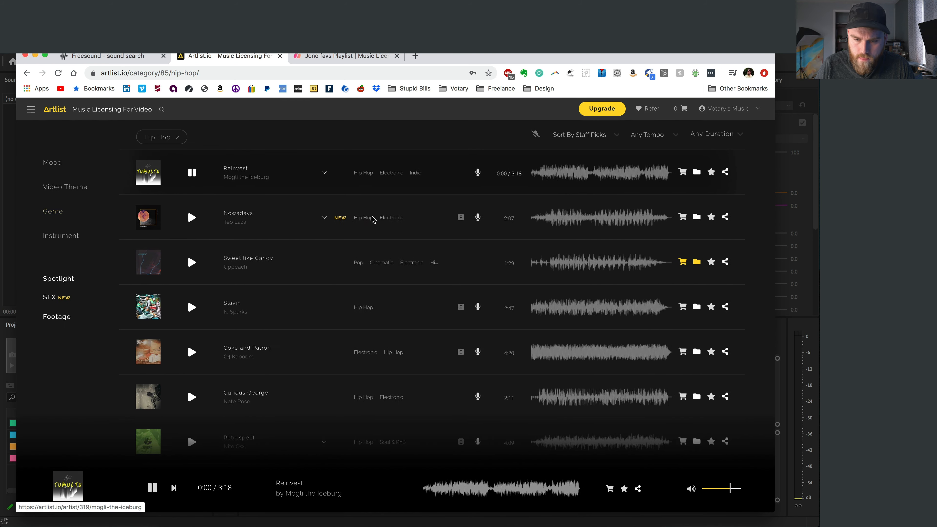
{"action": "left_click", "coordinate": [548, 175]}
{"action": "left_click", "coordinate": [565, 174]}
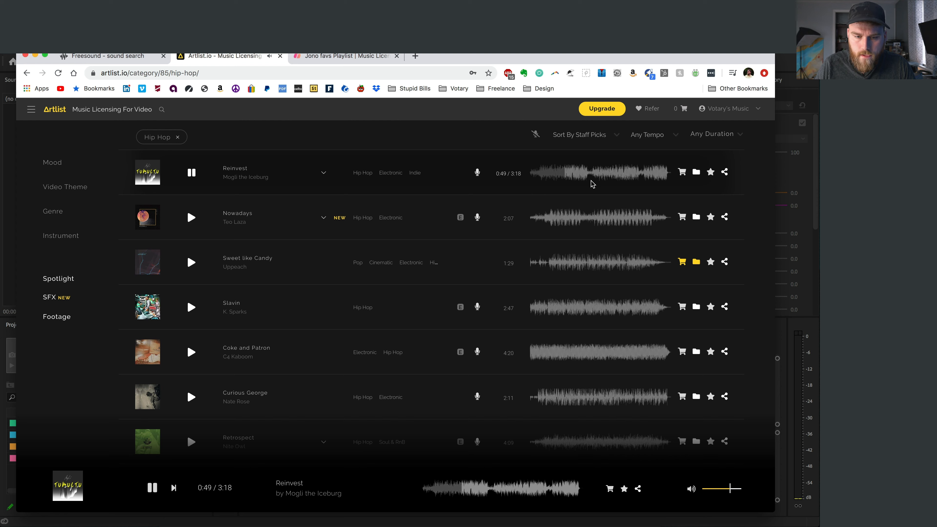
{"action": "left_click", "coordinate": [192, 183]}
{"action": "left_click", "coordinate": [192, 218]}
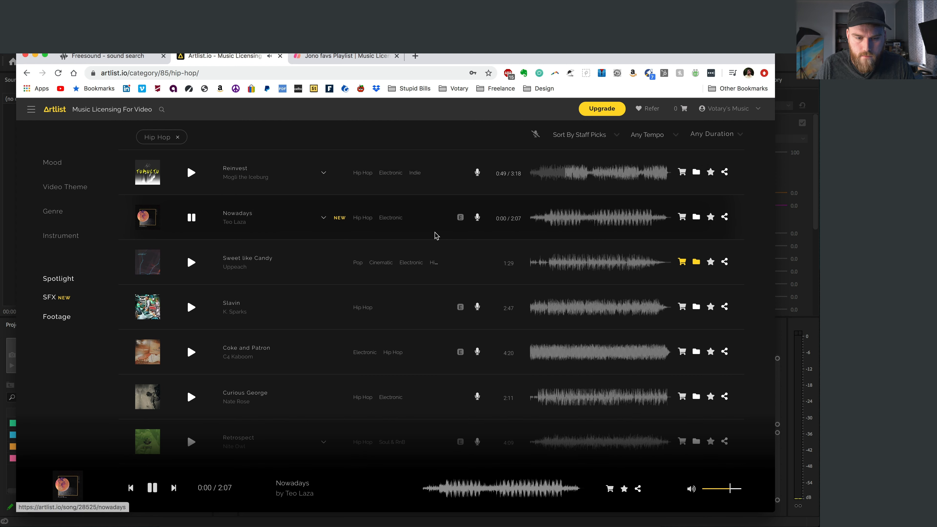
{"action": "left_click", "coordinate": [545, 222]}
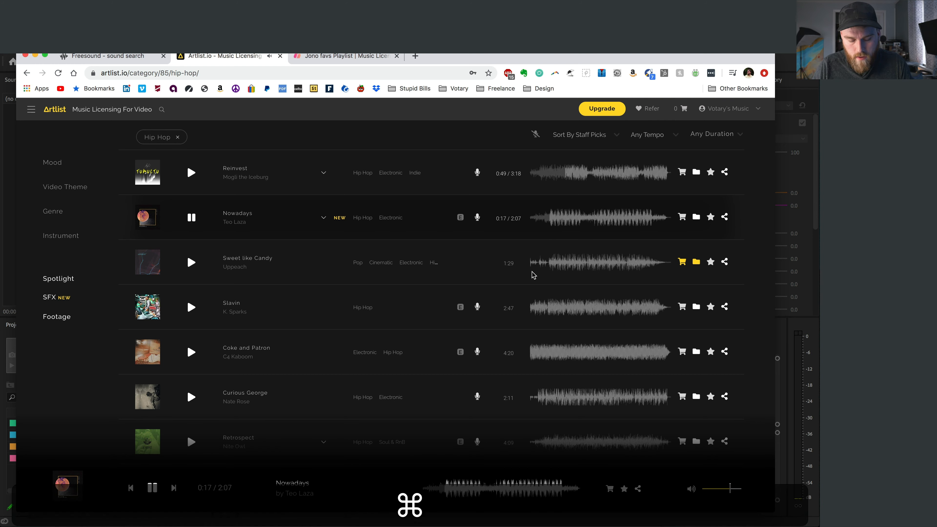
- Switch to Premiere Pro and briefly play the start of the Skater Boy sequence with audio track A1 muted, finishing with A1 unmuted
{"action": "key", "text": "super+Tab"}
{"action": "left_click_drag", "start_coordinate": [387, 349], "coordinate": [339, 356]}
{"action": "left_click", "coordinate": [481, 372]}
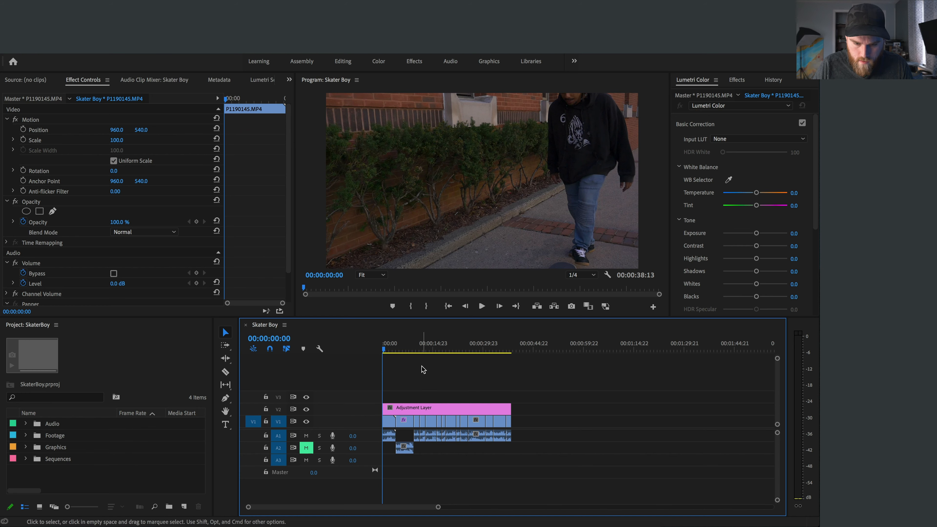
{"action": "key", "text": "super+Tab"}
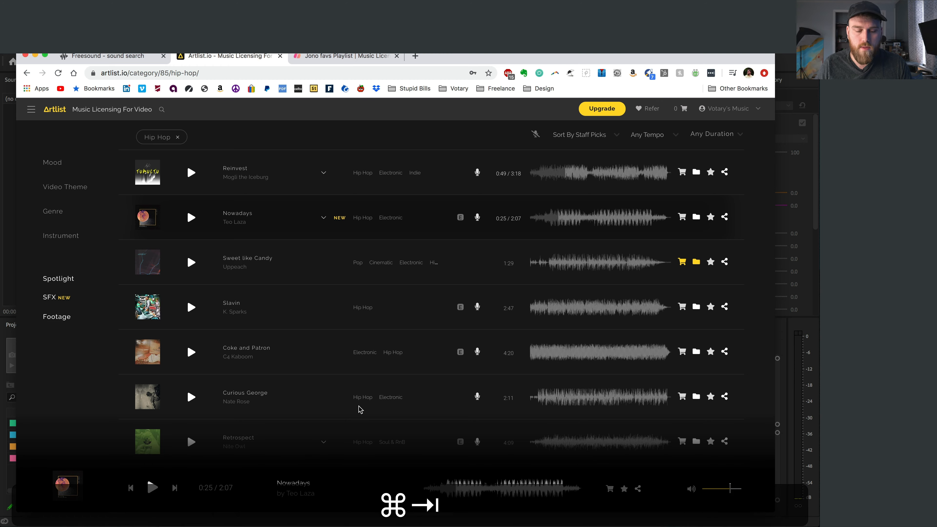
{"action": "key", "text": "super+Tab"}
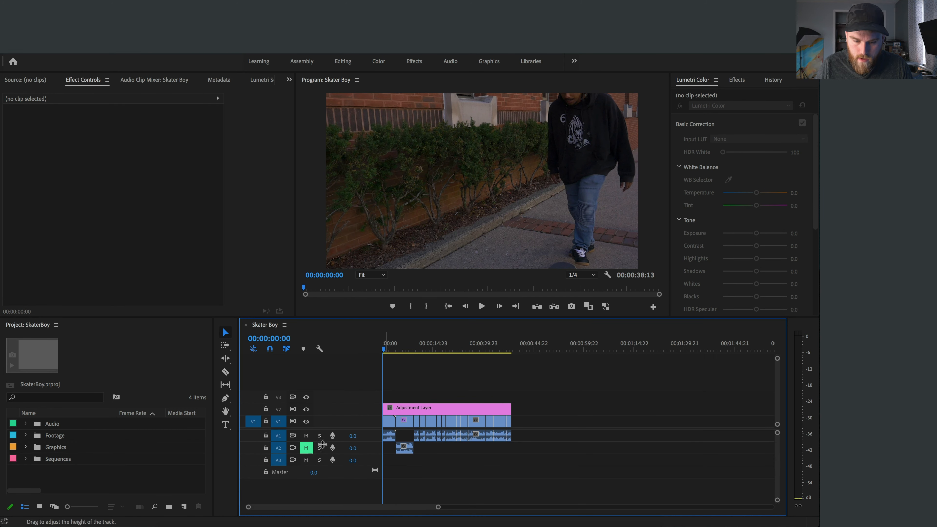
{"action": "key", "text": "space"}
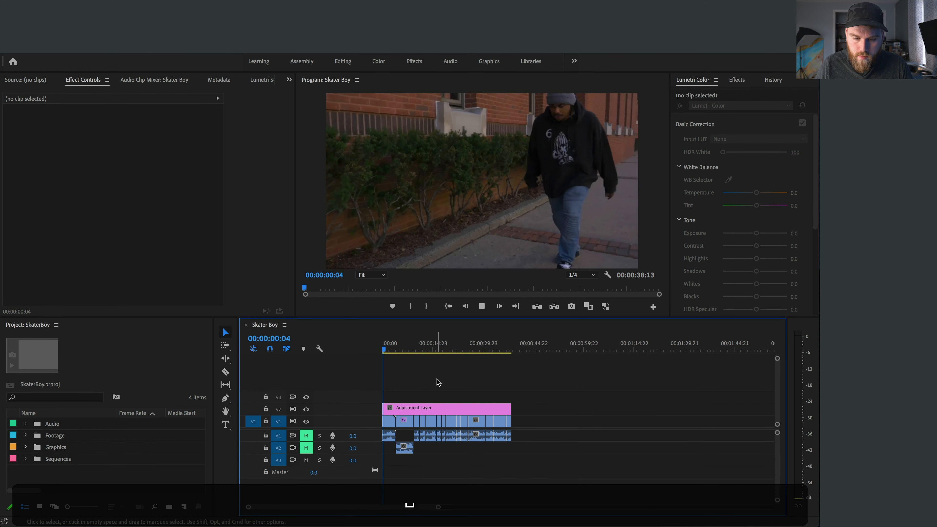
{"action": "key", "text": "space"}
{"action": "left_click", "coordinate": [305, 436]}
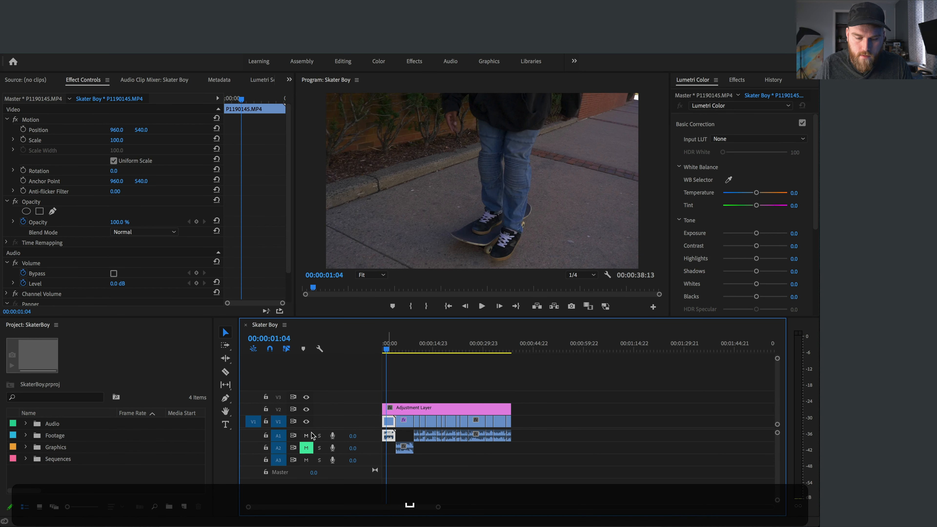
- Play the sequence from its start together with Artlist's Nowadays song and move two mid-sequence clips' audio from track A1 to A2
{"action": "key", "text": "Home"}
{"action": "left_click", "coordinate": [389, 372]}
{"action": "key", "text": "space"}
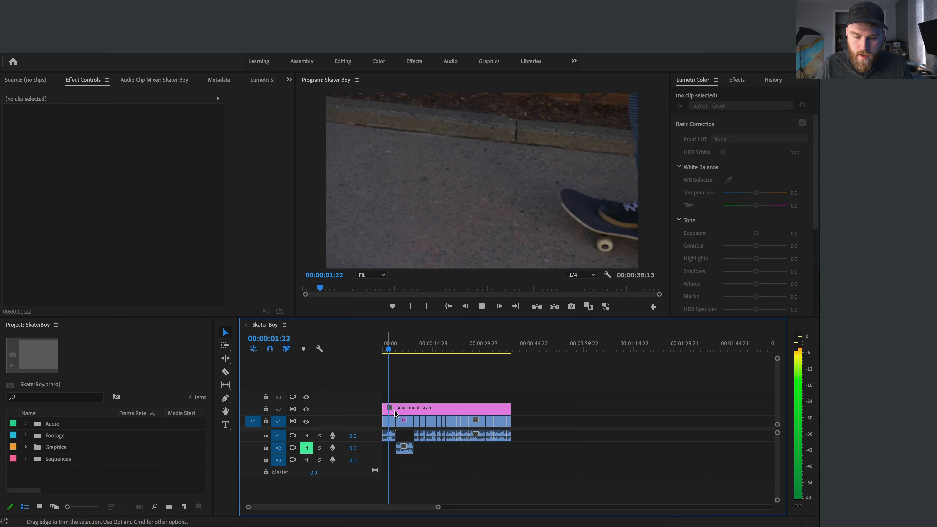
{"action": "key", "text": "super+Tab"}
{"action": "left_click", "coordinate": [152, 488]}
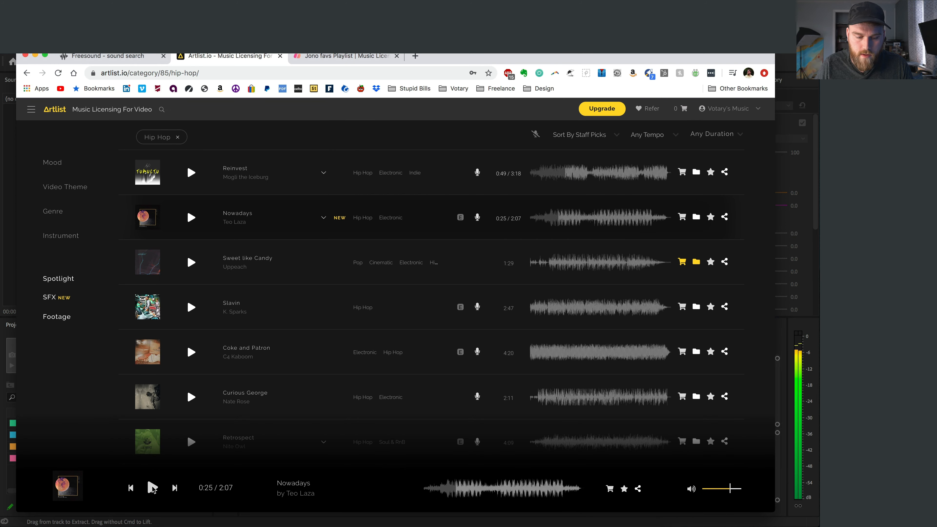
{"action": "key", "text": "super+Tab"}
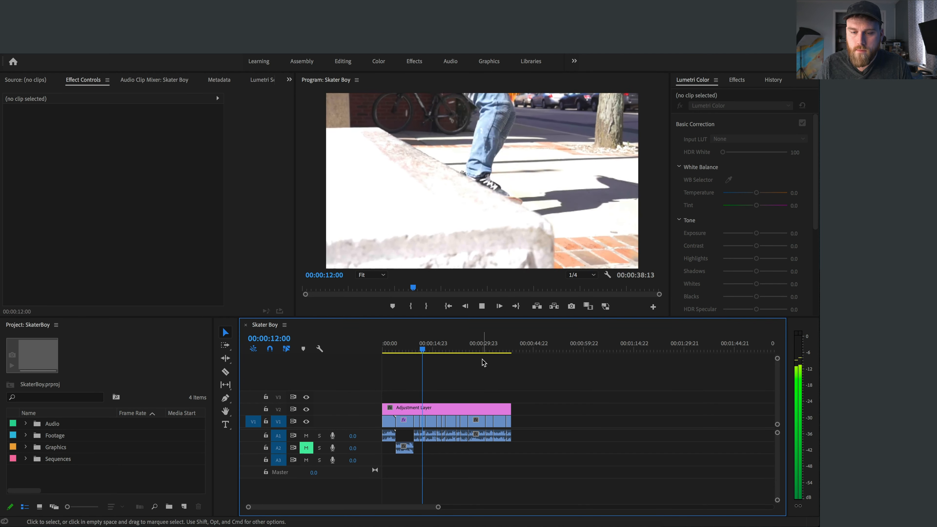
{"action": "left_click_drag", "start_coordinate": [442, 436], "coordinate": [441, 448]}
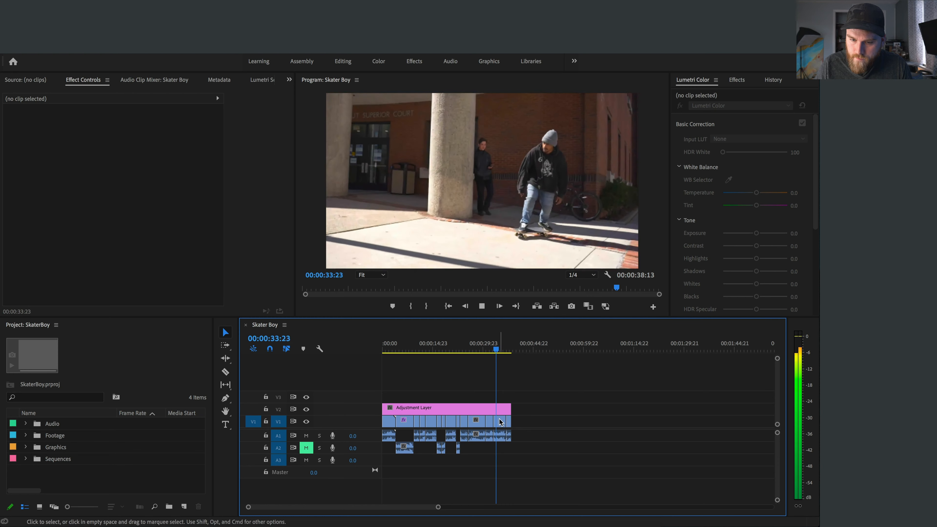
- Try slowing the P1190147.MP4 clip at 00:00:33:05 to 40% speed with the following clip moved out of the way, and undo the changes
{"action": "key", "text": "space"}
{"action": "left_click", "coordinate": [499, 420]}
{"action": "mouse_move", "coordinate": [509, 421]}
{"action": "left_mouse_down"}
{"action": "mouse_move", "coordinate": [538, 421]}
{"action": "mouse_move", "coordinate": [499, 424]}
{"action": "left_mouse_up"}
{"action": "key", "text": "super+r"}
{"action": "type", "text": "40"}
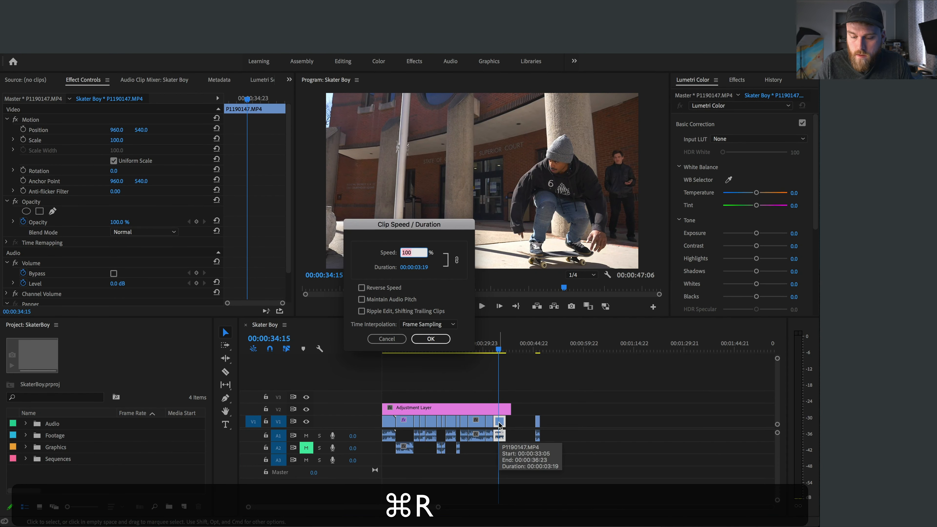
{"action": "key", "text": "Return"}
{"action": "key", "text": "space"}
{"action": "key", "text": "space"}
{"action": "key", "text": "super+z"}
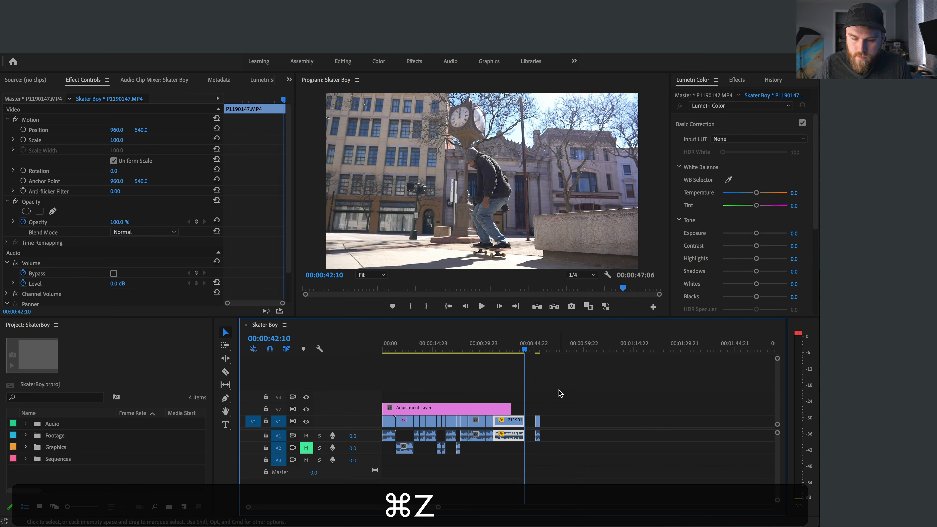
{"action": "left_click", "coordinate": [559, 397]}
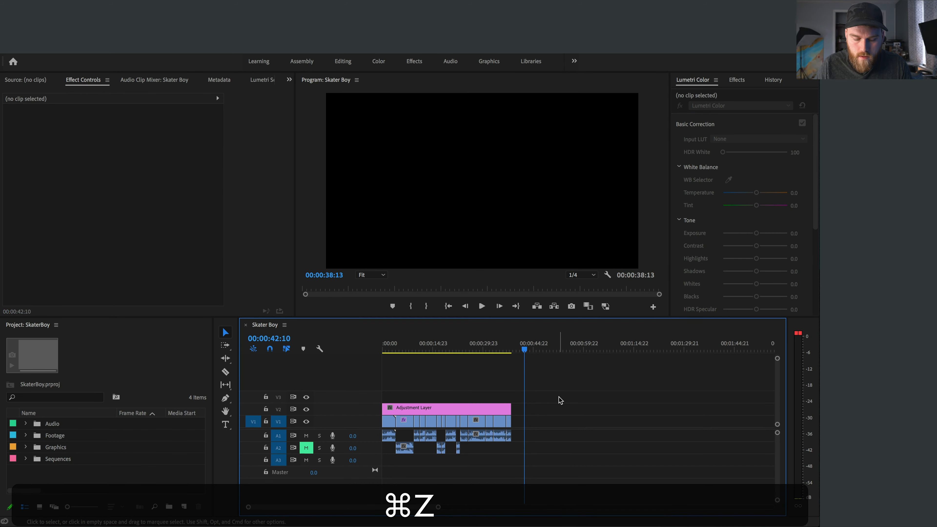
- Review the sequence backwards from 00:00:35:23 to about 00:00:19:14
{"action": "key", "text": "super+Tab"}
{"action": "key", "text": "super+Tab"}
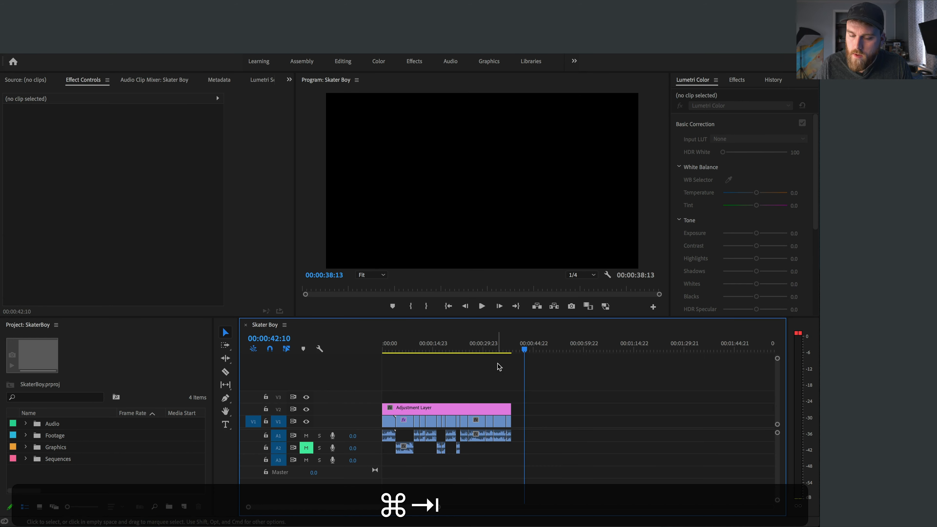
{"action": "left_click", "coordinate": [502, 353]}
{"action": "scroll", "coordinate": [509, 369], "scroll_direction": "up", "scroll_amount": 3}
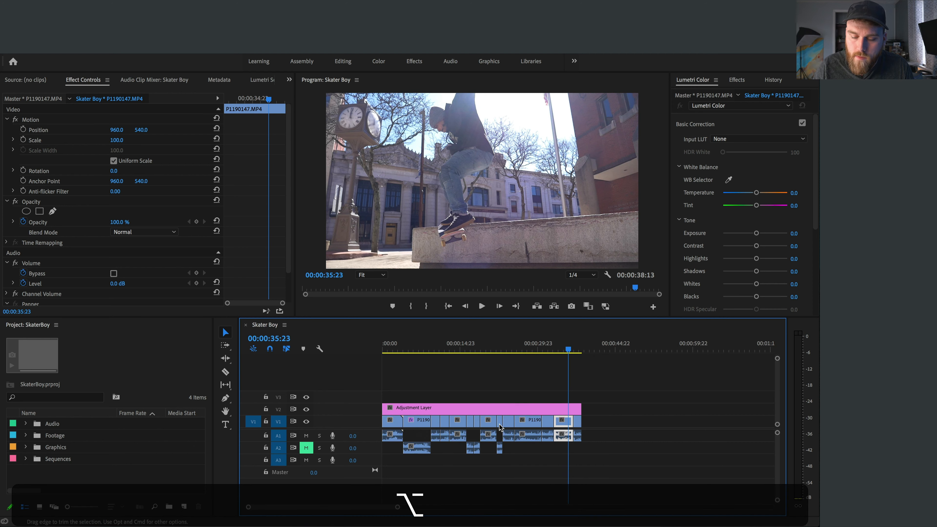
{"action": "left_click", "coordinate": [570, 371]}
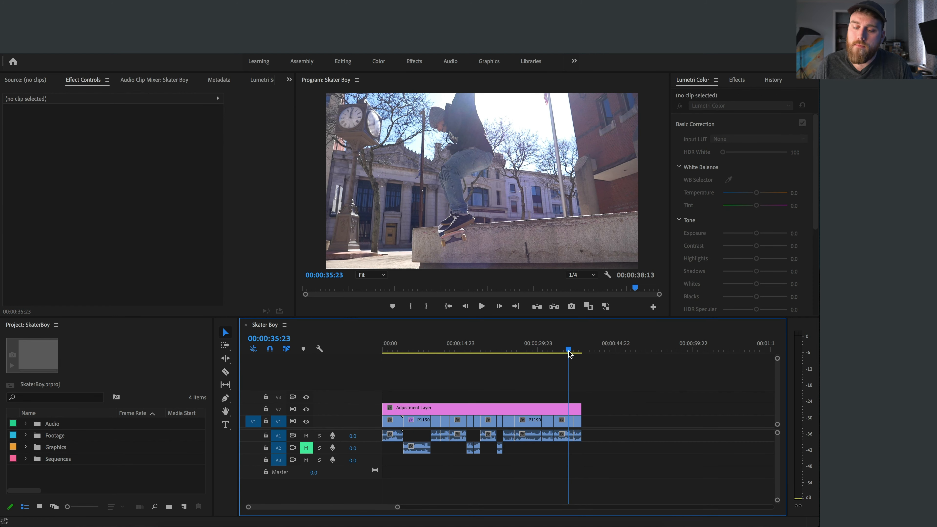
{"action": "key", "text": "j"}
{"action": "key", "text": "j"}
{"action": "key", "text": "j"}
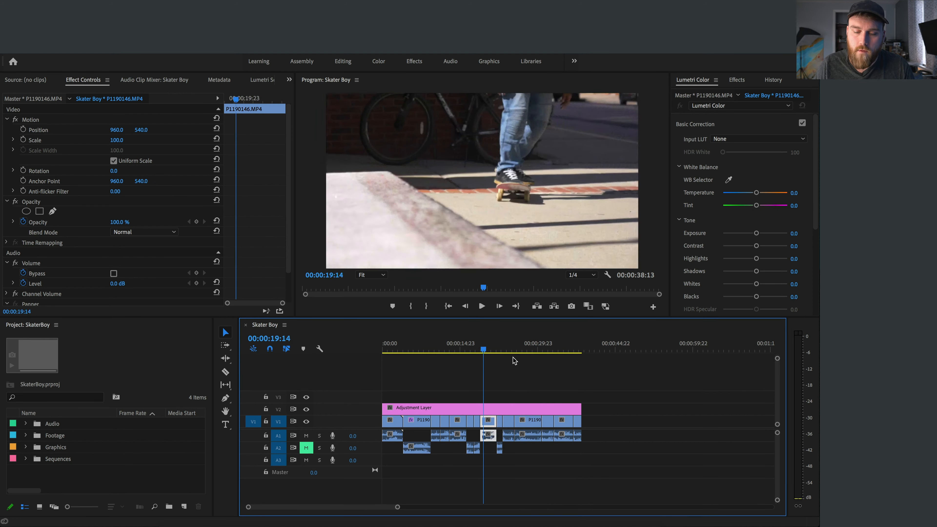
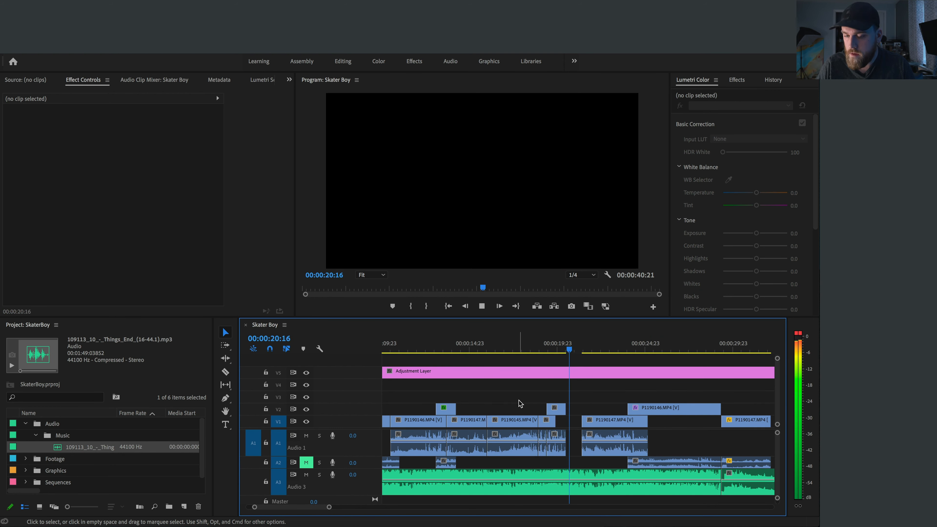
- Close the gap after 00:00:20:11 by moving the P1190147.MP4 and P1190146.MP4 clips earlier, and play the joined section
{"action": "left_click", "coordinate": [583, 340]}
{"action": "key", "text": "space"}
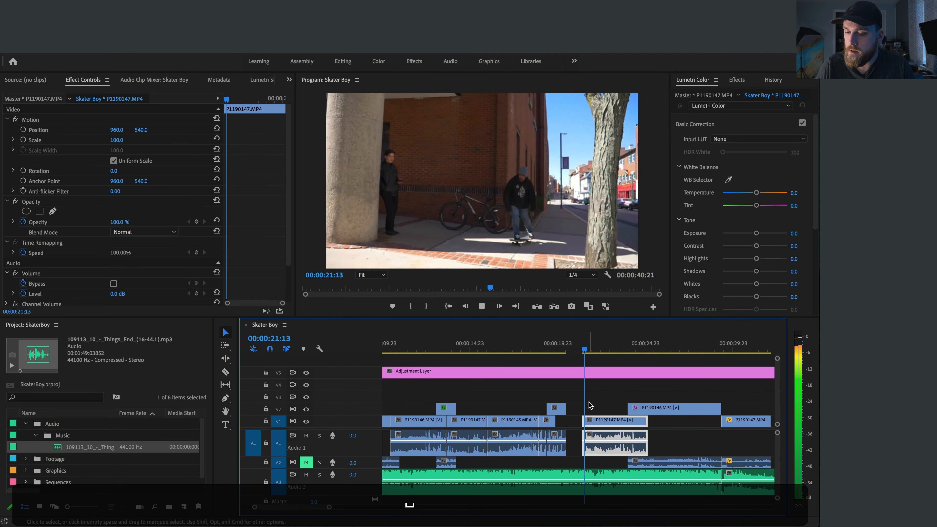
{"action": "scroll", "coordinate": [553, 369], "scroll_direction": "down", "scroll_amount": 3}
{"action": "key", "text": "space"}
{"action": "left_click_drag", "start_coordinate": [530, 389], "coordinate": [539, 418]}
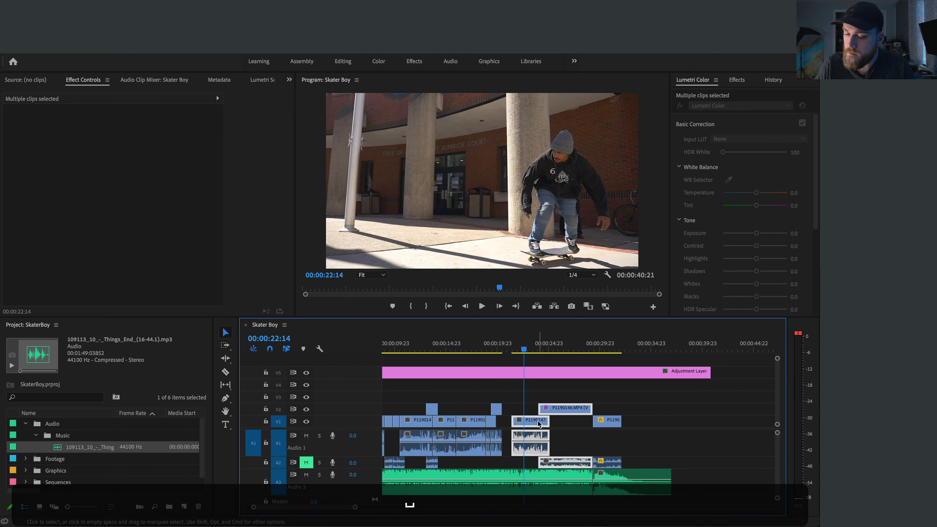
{"action": "left_click", "coordinate": [499, 342]}
{"action": "left_click", "coordinate": [444, 352]}
{"action": "key", "text": "space"}
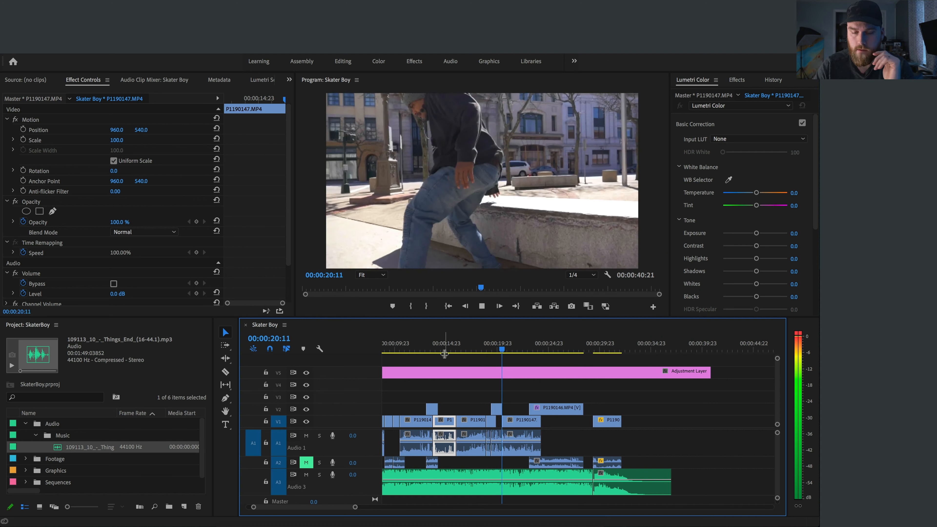
{"action": "key", "text": "space"}
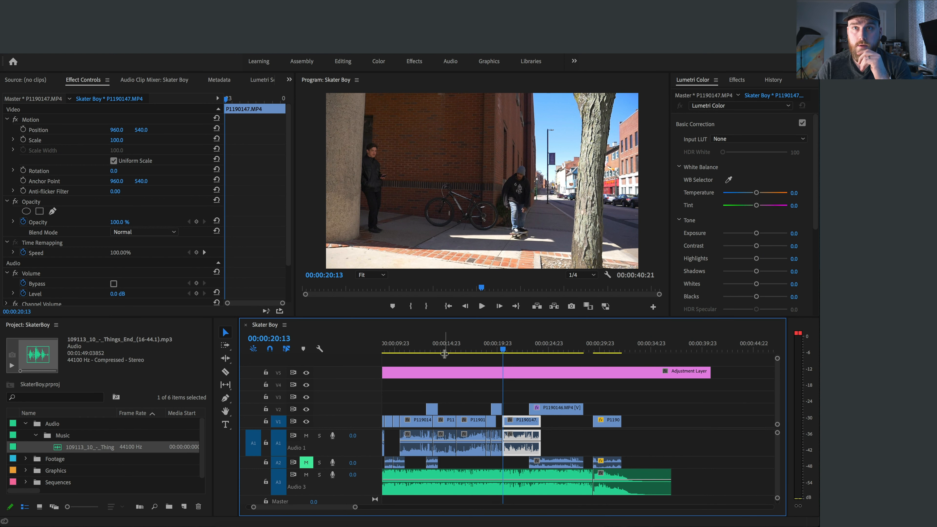
- Move the final P1190147.MP4 clip and the ending music segment earlier to meet the P1190146.MP4 clip, and play across the join
{"action": "key", "text": "minus"}
{"action": "left_click", "coordinate": [598, 420], "text": "shift"}
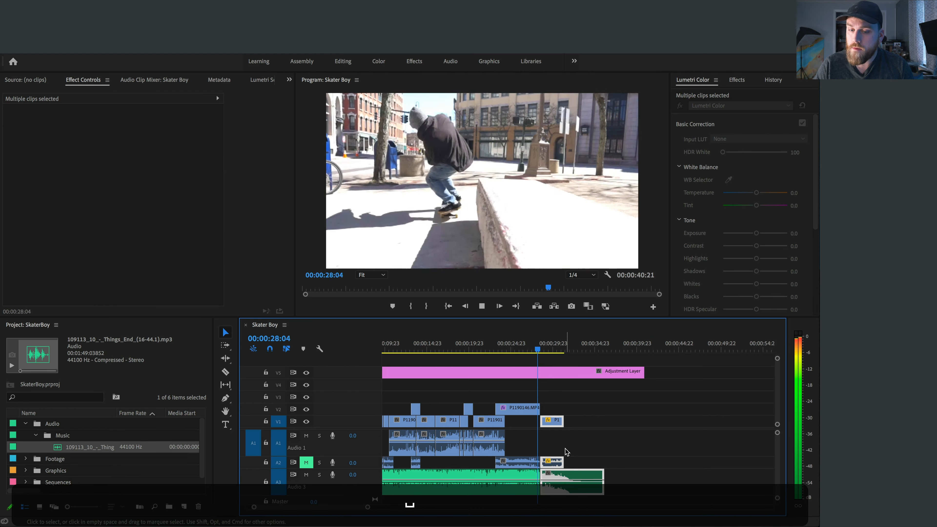
{"action": "key", "text": "space"}
{"action": "key", "text": "space"}
{"action": "left_click", "coordinate": [553, 462]}
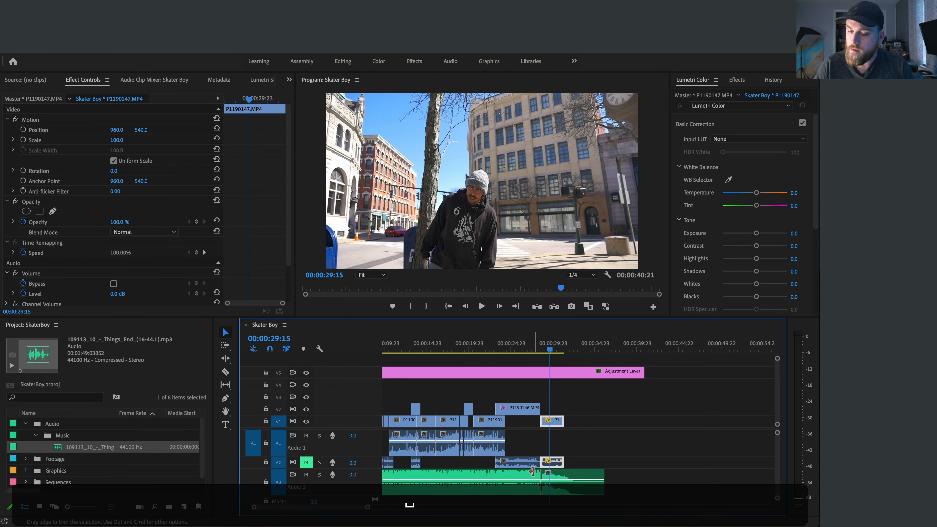
- Extend the start of the ending music segment on A3 back to about 00:00:19:20 and play the new music join
{"action": "left_click_drag", "start_coordinate": [528, 472], "coordinate": [495, 472]}
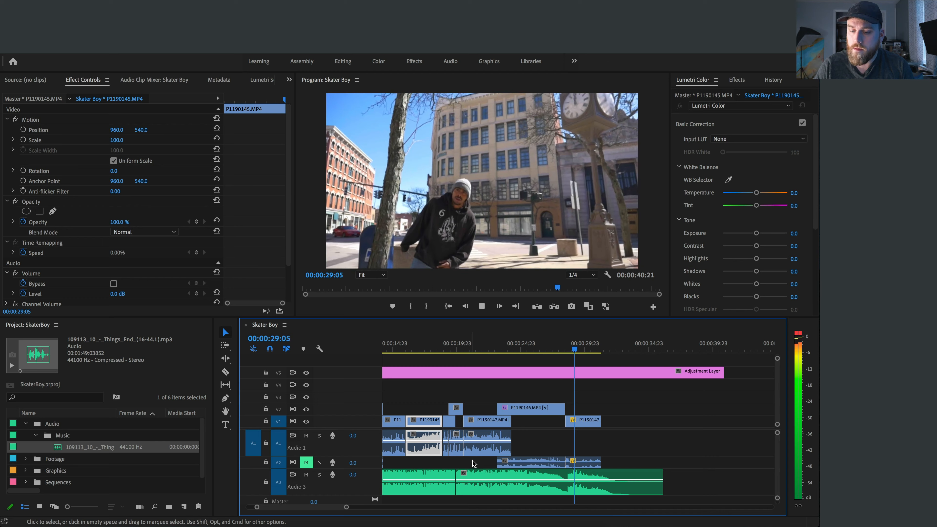
{"action": "scroll", "coordinate": [544, 479], "scroll_direction": "down", "scroll_amount": 2}
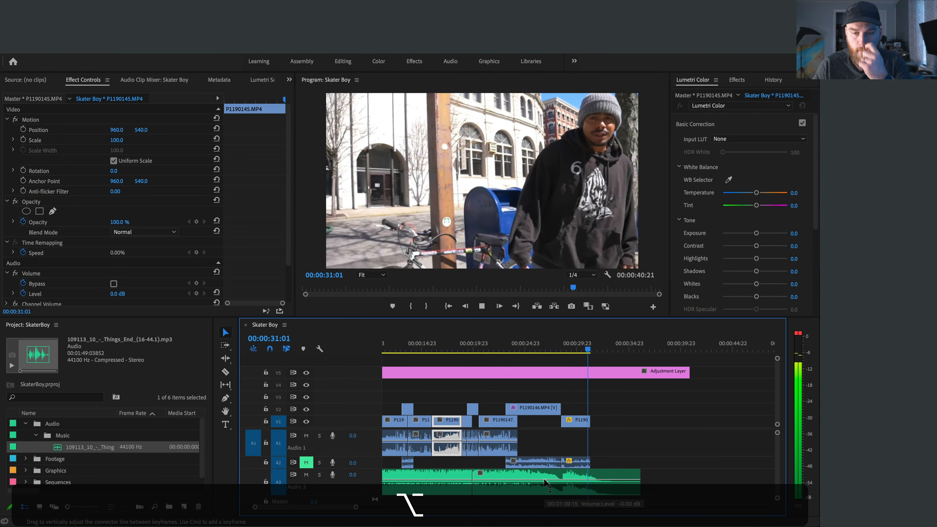
{"action": "left_click", "coordinate": [419, 351]}
{"action": "key", "text": "space"}
{"action": "scroll", "coordinate": [477, 461], "scroll_direction": "up", "scroll_amount": 2}
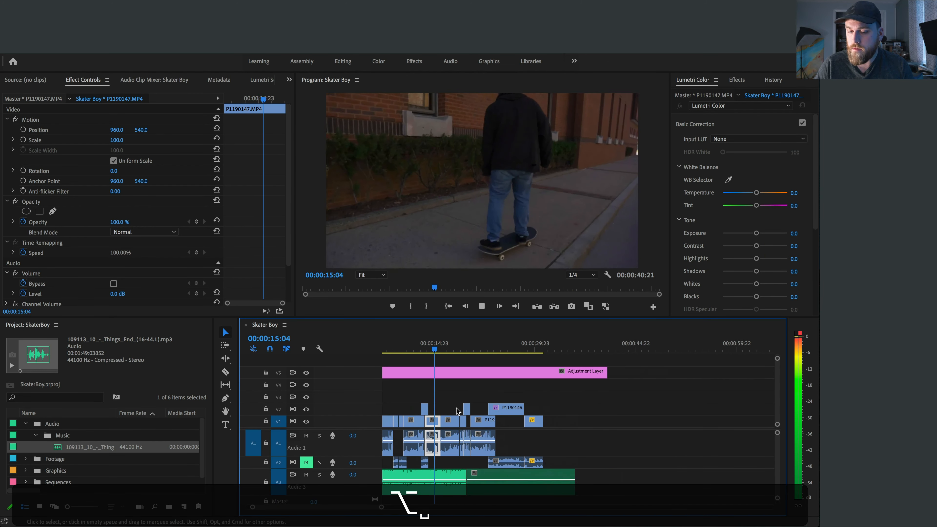
- Apply the default audio transition at the cut between the two music segments on A3 and set the playhead to 00:00:20:05
{"action": "right_click", "coordinate": [495, 480]}
{"action": "left_click", "coordinate": [515, 508]}
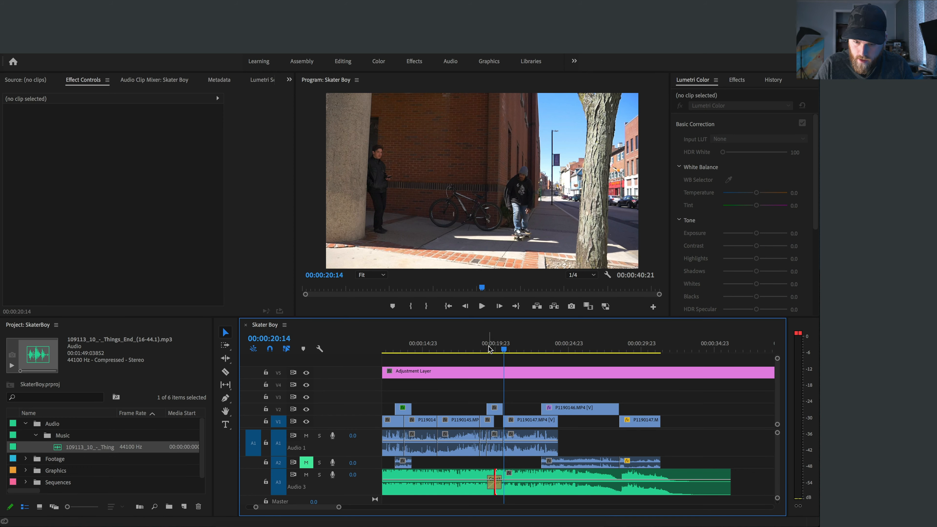
{"action": "left_click_drag", "start_coordinate": [489, 349], "coordinate": [499, 350]}
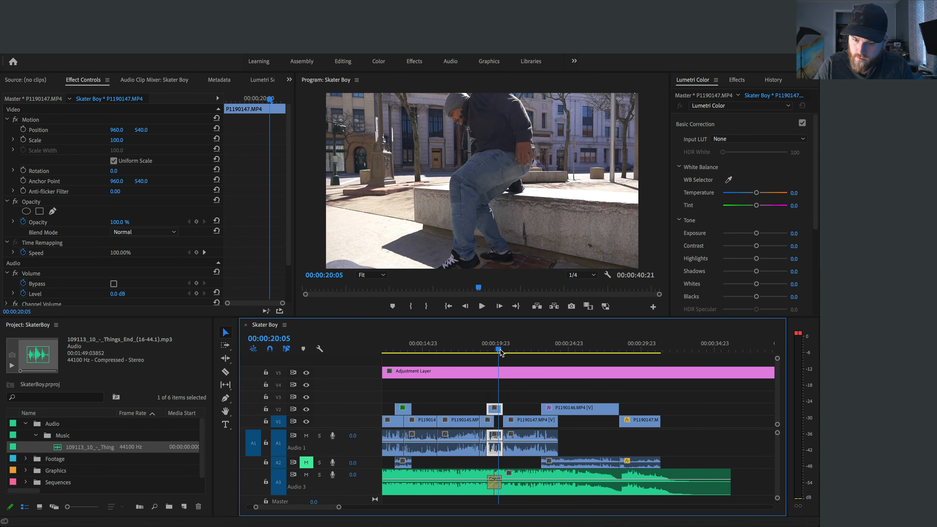
- Play the blended music join on A3 from 00:00:19:12
{"action": "left_click", "coordinate": [488, 350]}
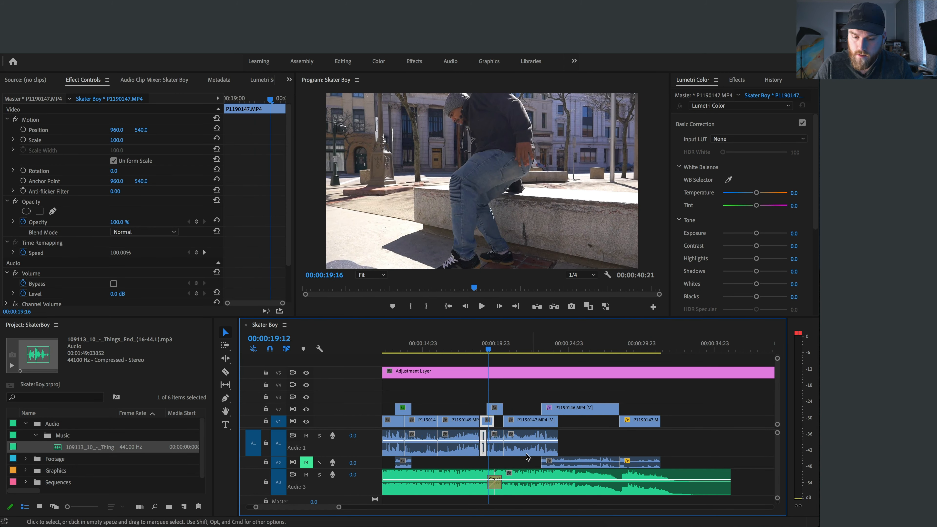
{"action": "key", "text": "space"}
{"action": "scroll", "coordinate": [480, 450], "scroll_direction": "down", "scroll_amount": 10}
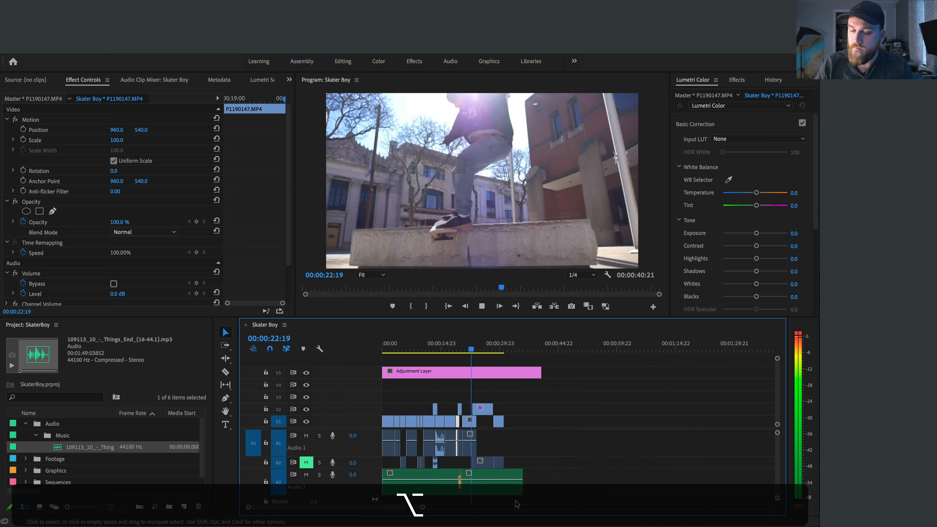
- Try a copy of the ending music segment on A4 with its start extended back, and delete the copy
{"action": "left_click_drag", "start_coordinate": [445, 474], "coordinate": [452, 493]}
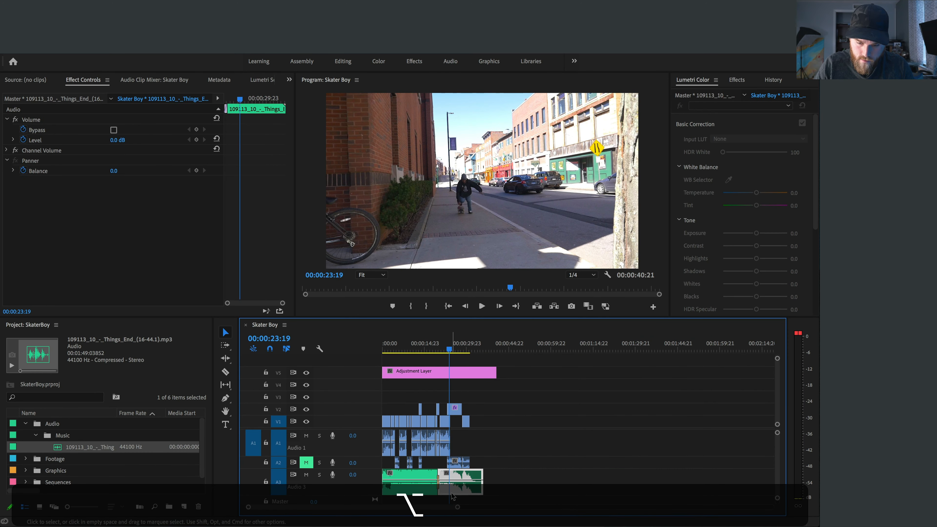
{"action": "double_click", "coordinate": [455, 482]}
{"action": "left_click_drag", "start_coordinate": [457, 477], "coordinate": [458, 501]}
{"action": "scroll", "coordinate": [370, 481], "scroll_direction": "up", "scroll_amount": 3}
{"action": "left_click_drag", "start_coordinate": [438, 486], "coordinate": [398, 484]}
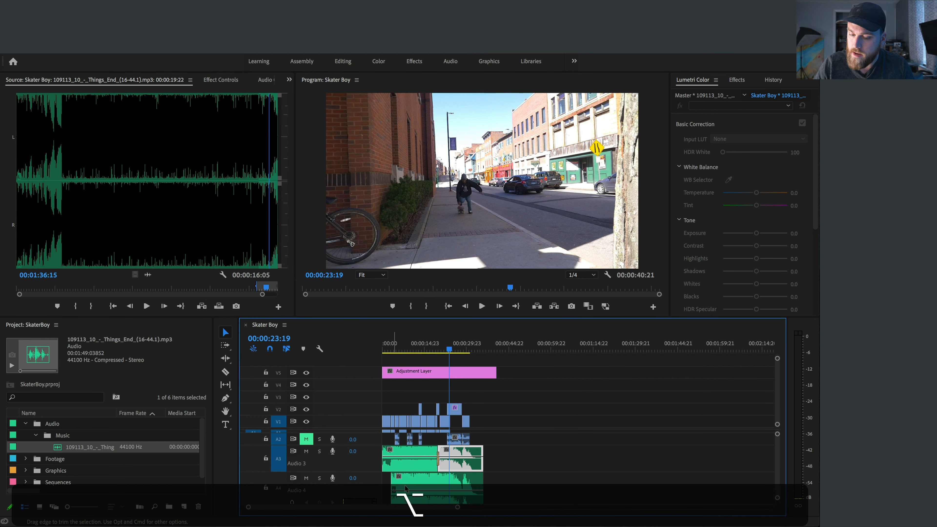
{"action": "scroll", "coordinate": [397, 484], "scroll_direction": "up", "scroll_amount": 8}
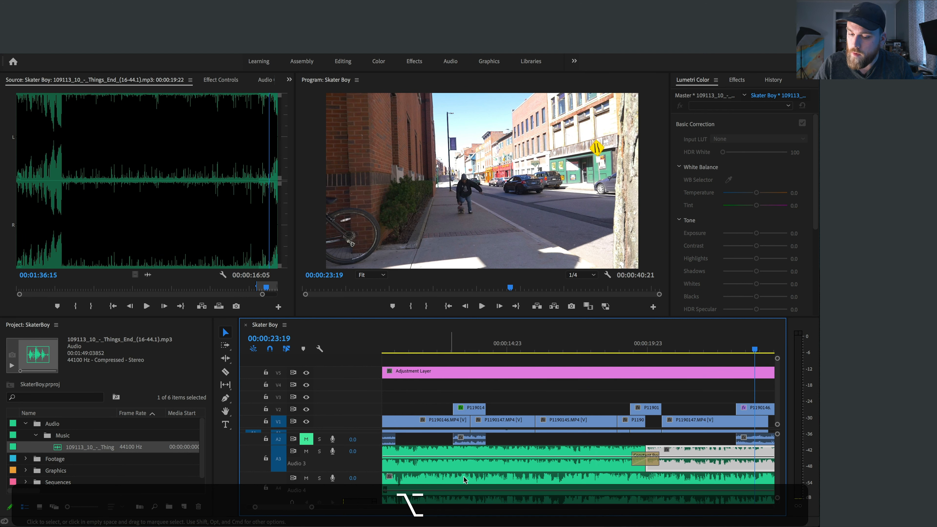
{"action": "scroll", "coordinate": [458, 481], "scroll_direction": "down", "scroll_amount": 3}
{"action": "left_click", "coordinate": [473, 480]}
{"action": "key", "text": "alt+BackSpace"}
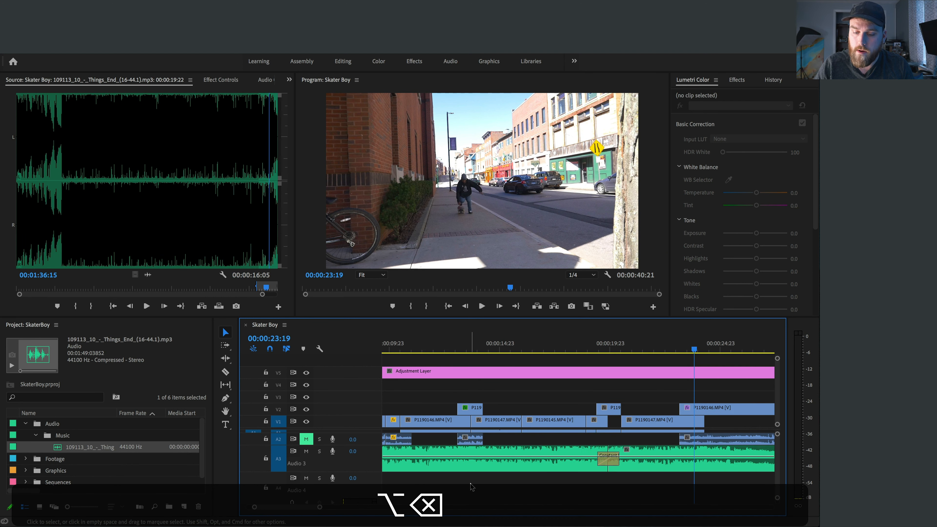
- Play the end of the sequence and set its Out point at 00:00:32:12
{"action": "scroll", "coordinate": [472, 486], "scroll_direction": "down", "scroll_amount": 5}
{"action": "left_click_drag", "start_coordinate": [482, 349], "coordinate": [496, 346]}
{"action": "key", "text": "space"}
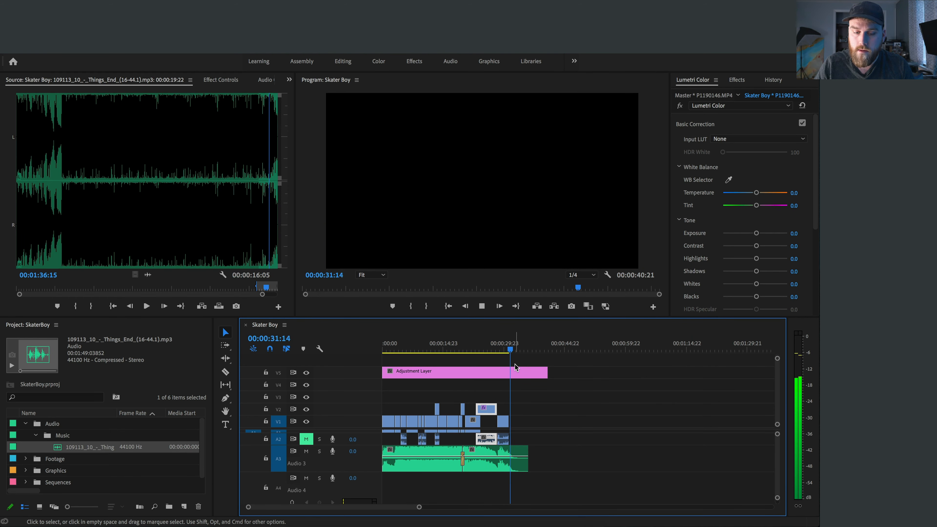
{"action": "key", "text": "space"}
{"action": "key", "text": "super+a"}
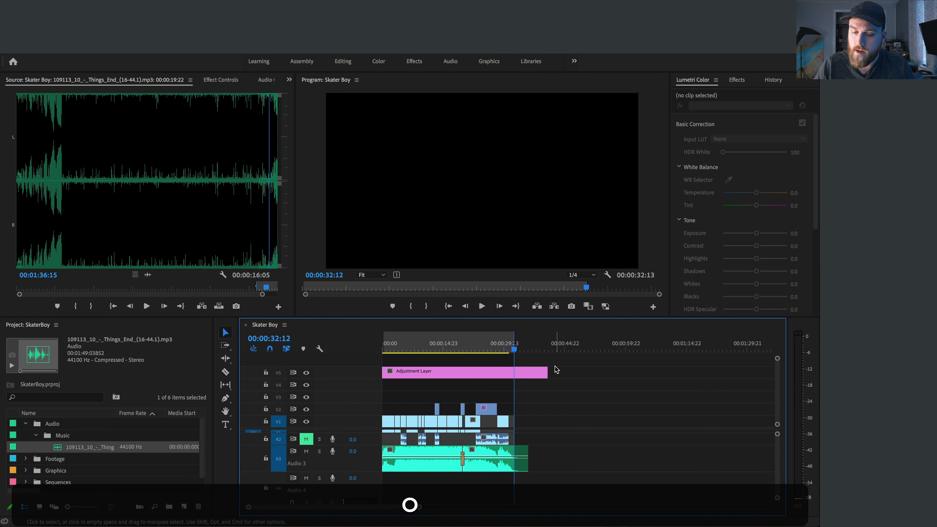
{"action": "scroll", "coordinate": [548, 450], "scroll_direction": "up", "scroll_amount": 3}
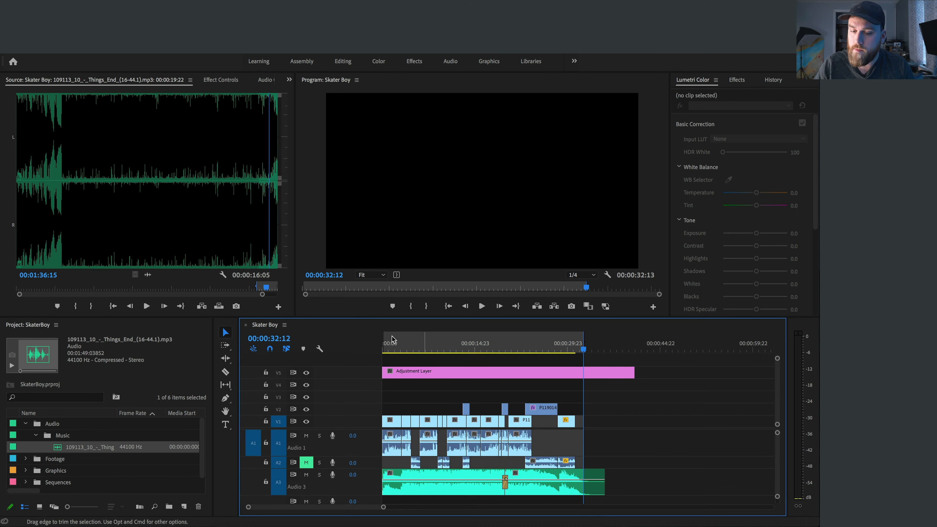
- Play the sequence from the beginning to about 00:00:17:14 to check the cuts against the music
{"action": "key", "text": "Home"}
{"action": "key", "text": "space"}
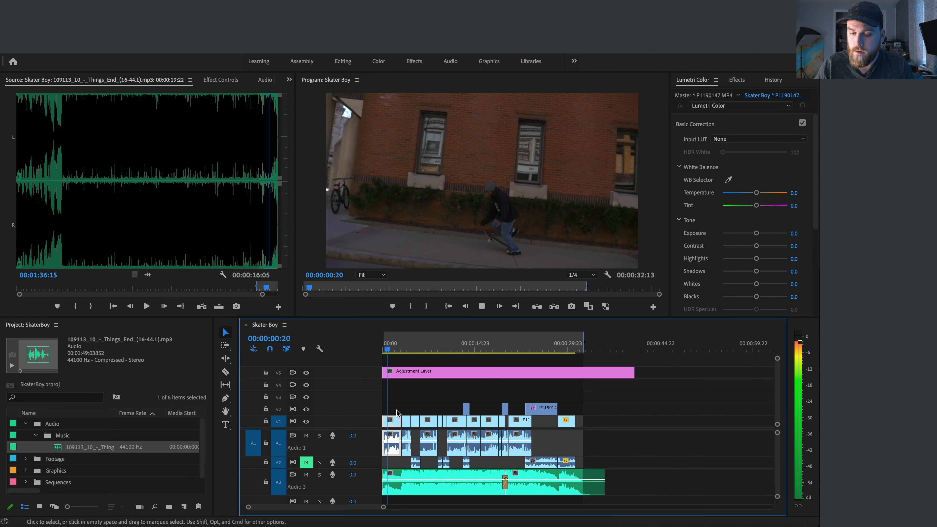
{"action": "scroll", "coordinate": [405, 439], "scroll_direction": "up", "scroll_amount": 2}
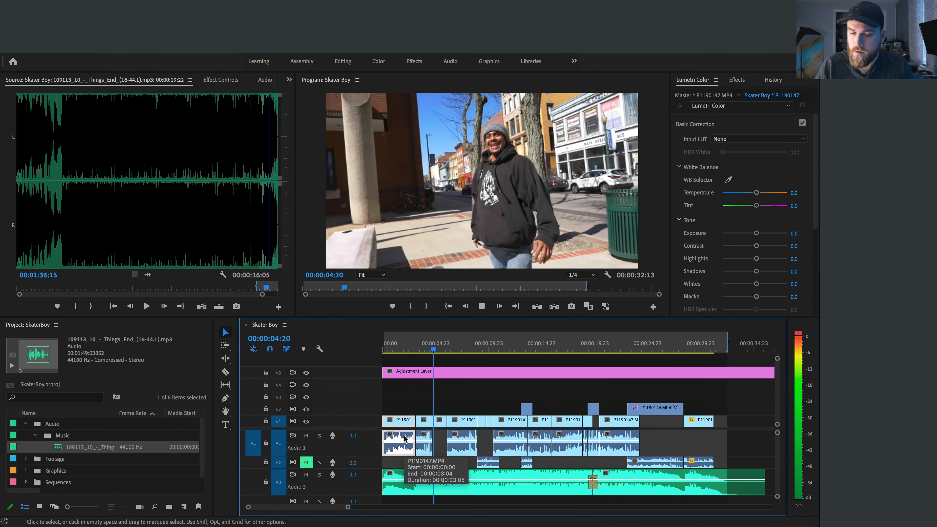
{"action": "key", "text": "space"}
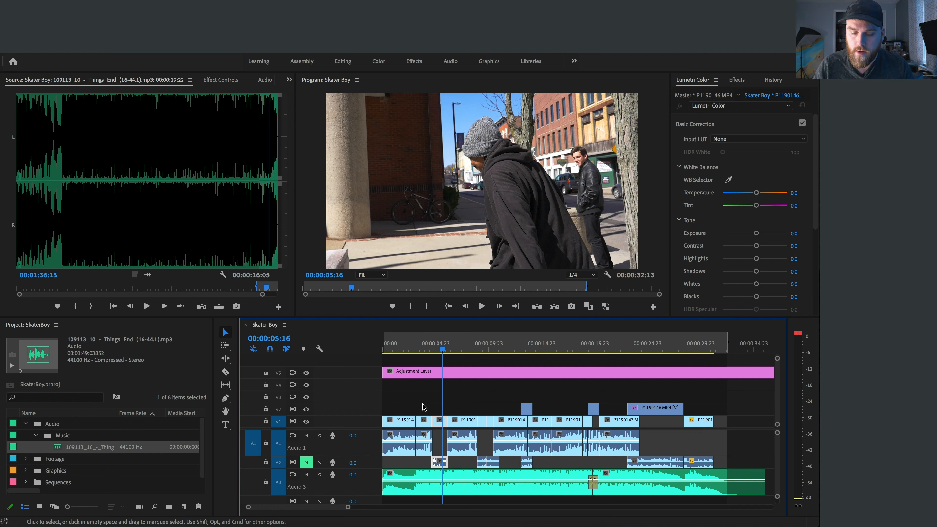
{"action": "key", "text": "space"}
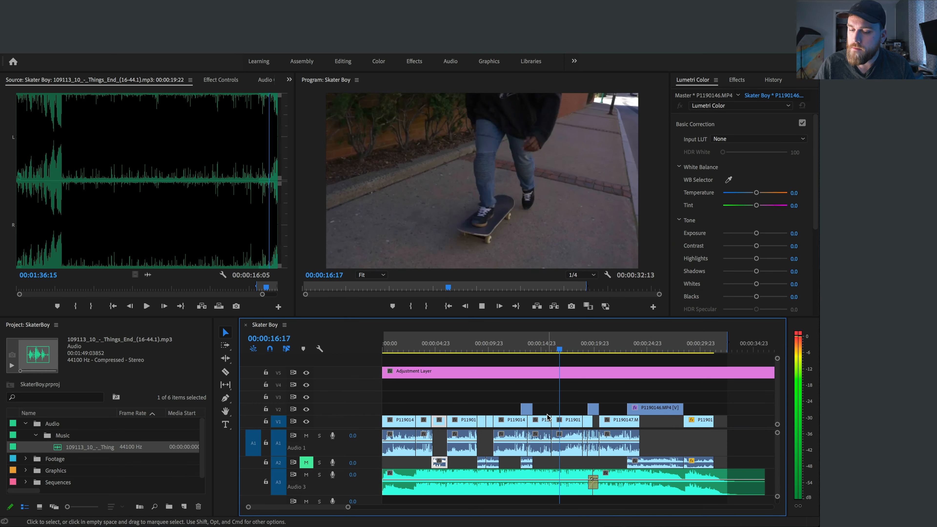
{"action": "scroll", "coordinate": [549, 418], "scroll_direction": "down", "scroll_amount": 3}
{"action": "key", "text": "space"}
- Set the speed of the P1190147.MP4 clip at 00:00:15:13 to 150% and extend its end to the P1190145.MP4 clip
{"action": "scroll", "coordinate": [486, 418], "scroll_direction": "up", "scroll_amount": 4}
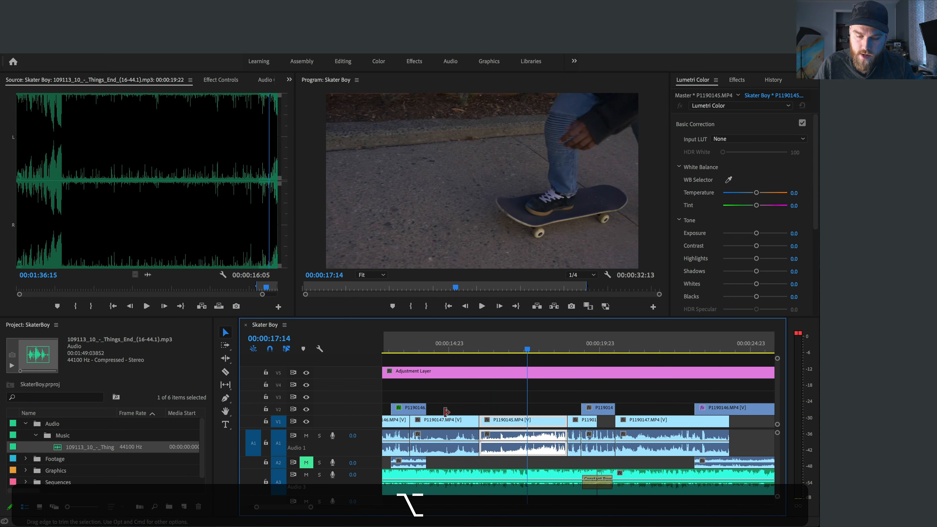
{"action": "key", "text": "Up"}
{"action": "key", "text": "space"}
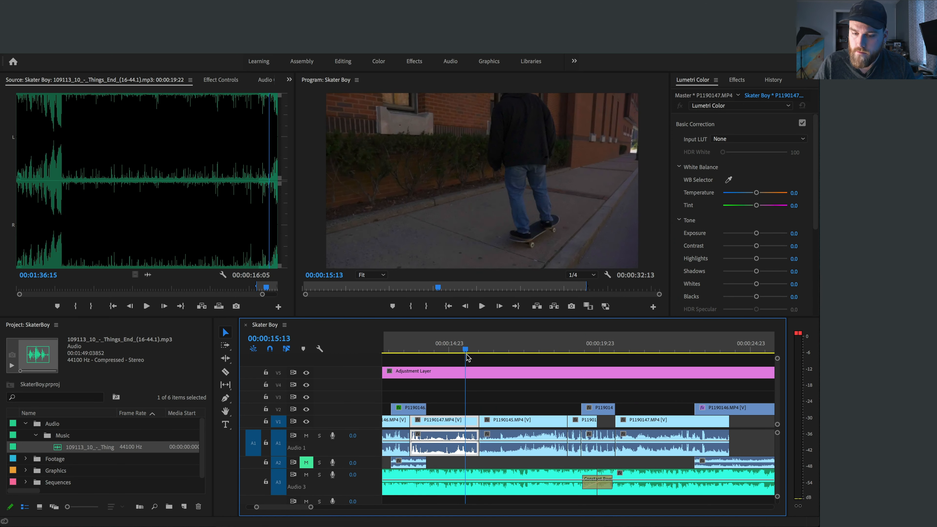
{"action": "key", "text": "super+r"}
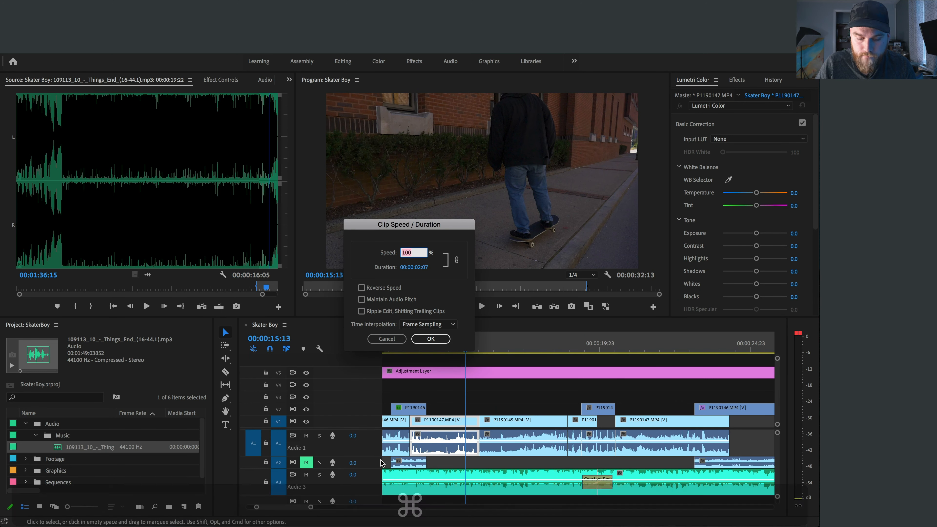
{"action": "type", "text": "15"}
{"action": "key", "text": "Return"}
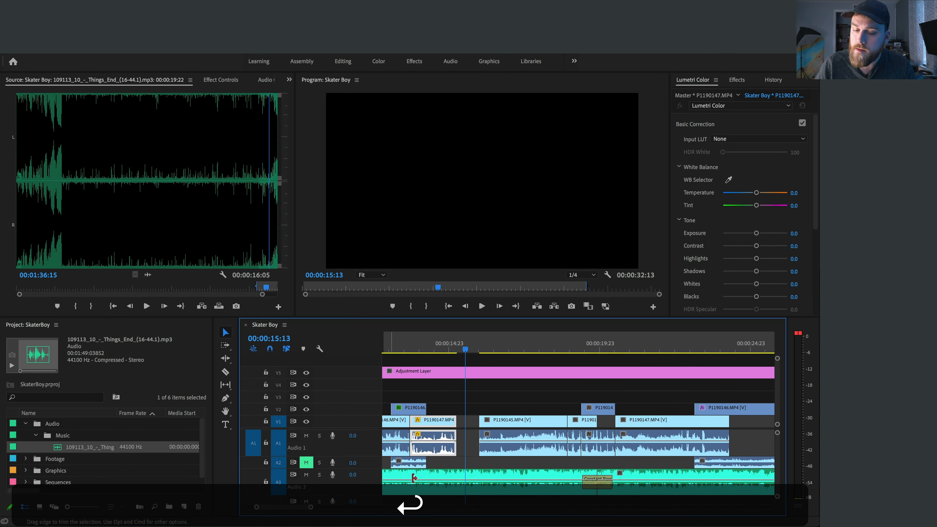
{"action": "left_click", "coordinate": [413, 349]}
{"action": "key", "text": "space"}
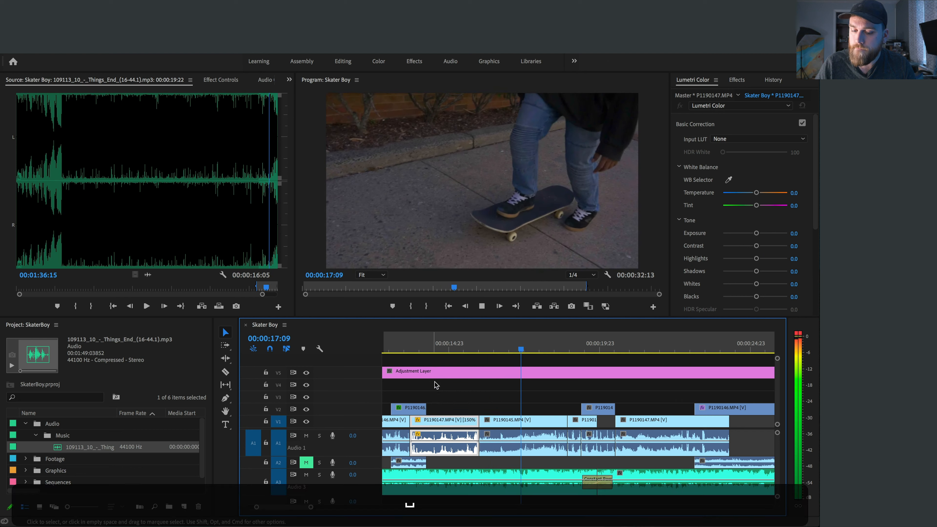
- Undo the clip extension, move the 150% P1190147.MP4 clip to start where the V2 P1190146.MP4 clip ends, and play it
{"action": "key", "text": "super+z"}
{"action": "key", "text": "super+z"}
{"action": "key", "text": "super+z"}
{"action": "key", "text": "super+z"}
{"action": "left_click", "coordinate": [431, 348]}
{"action": "key", "text": "space"}
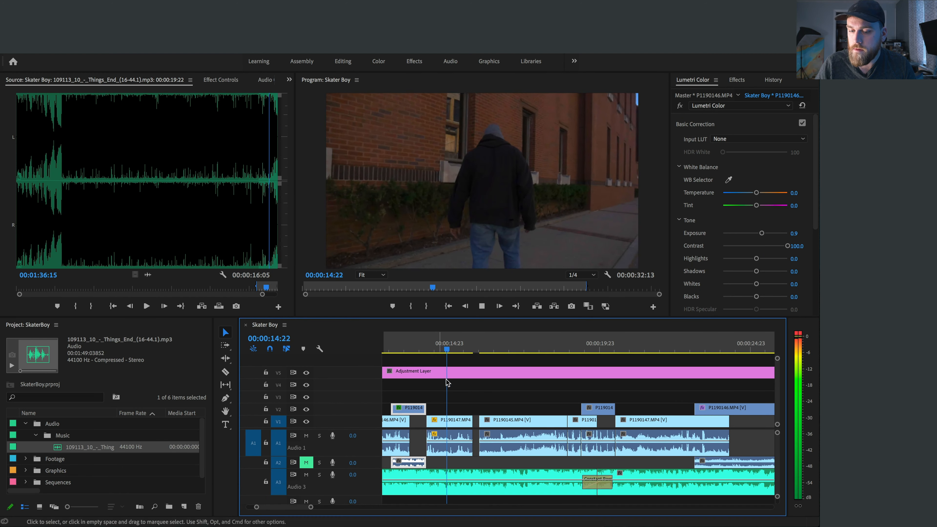
- Extend the end of the moved 150% P1190147.MP4 clip to meet P1190145.MP4 and play through to 00:00:19:20
{"action": "key", "text": "space"}
{"action": "left_click_drag", "start_coordinate": [468, 421], "coordinate": [478, 422]}
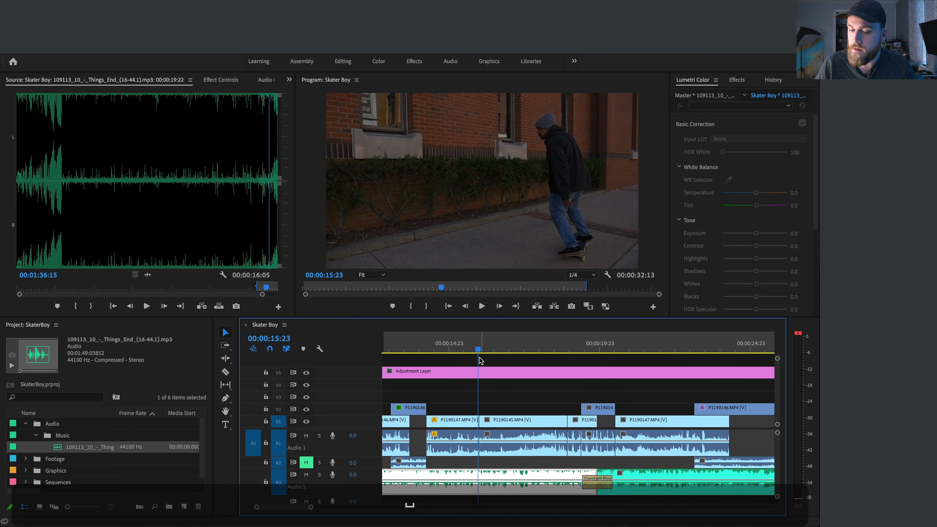
{"action": "left_click", "coordinate": [449, 349]}
{"action": "key", "text": "space"}
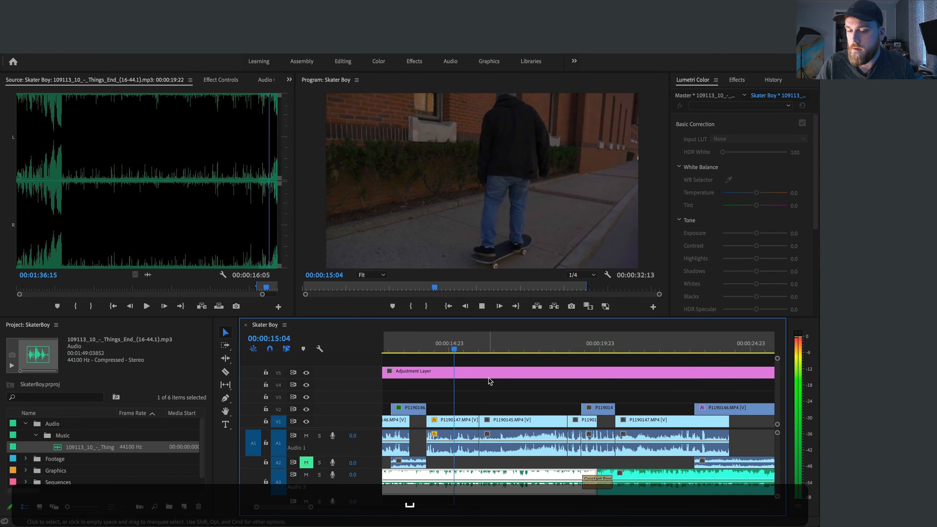
{"action": "scroll", "coordinate": [517, 408], "scroll_direction": "up", "scroll_amount": 2}
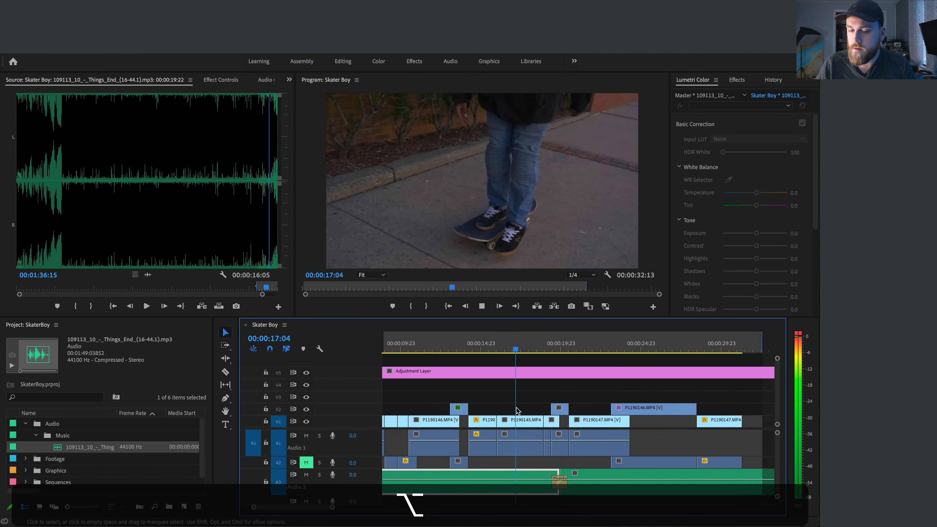
{"action": "key", "text": "space"}
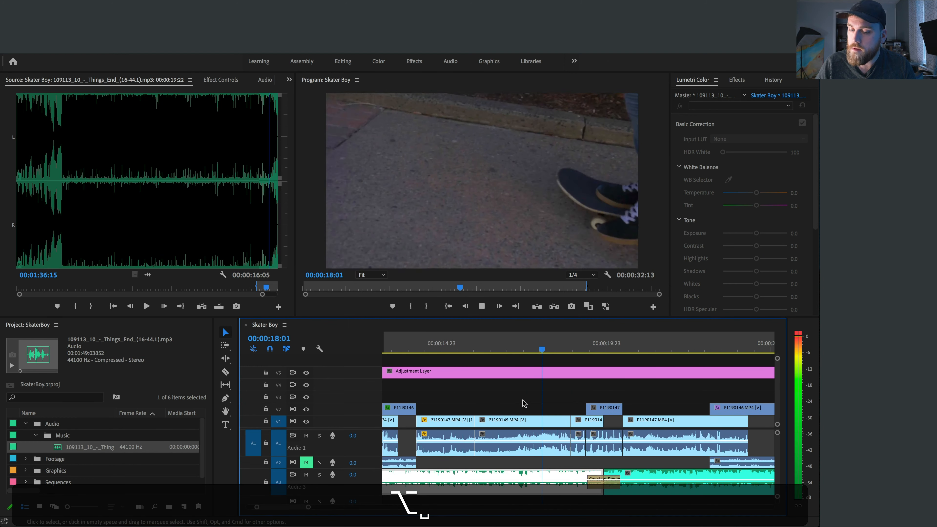
{"action": "key", "text": "space"}
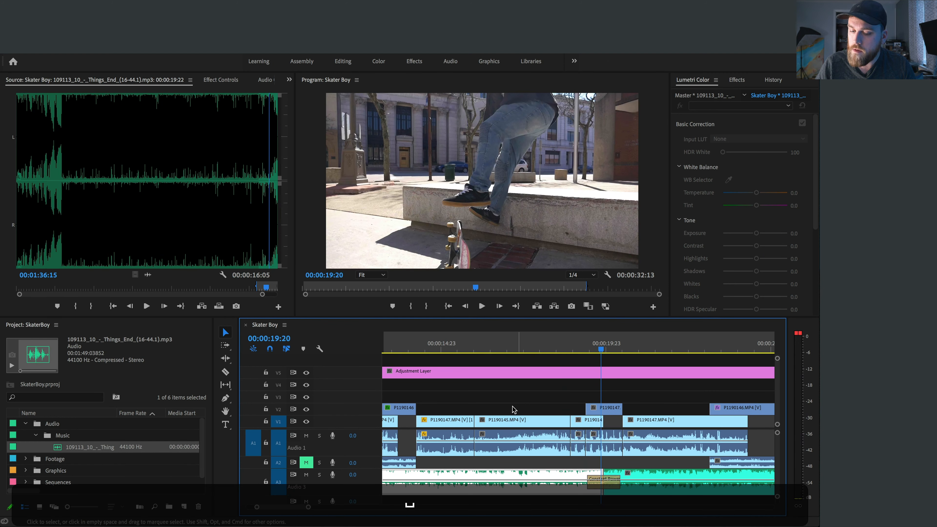
- Replay the cuts from the P1190145.MP4 clip into the following P1190147.MP4 clip to check their timing
{"action": "left_click_drag", "start_coordinate": [479, 422], "coordinate": [570, 420]}
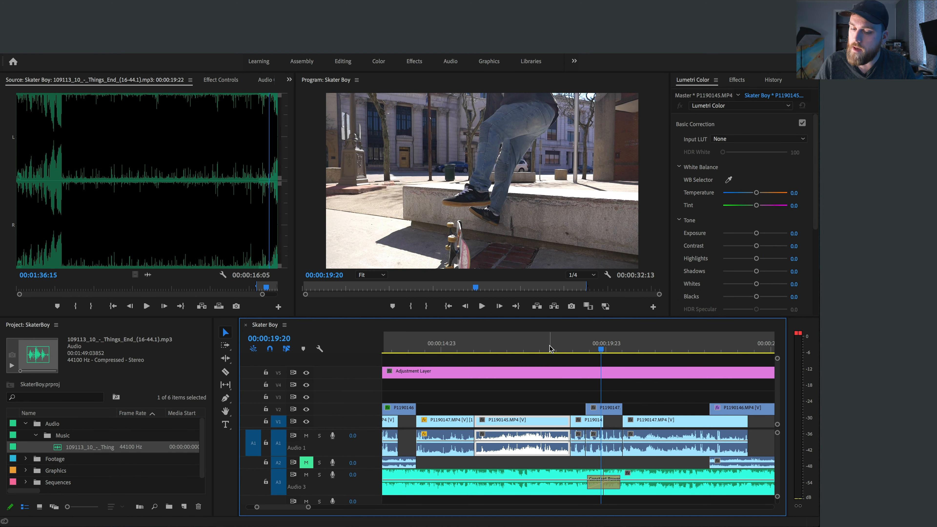
{"action": "key", "text": "space"}
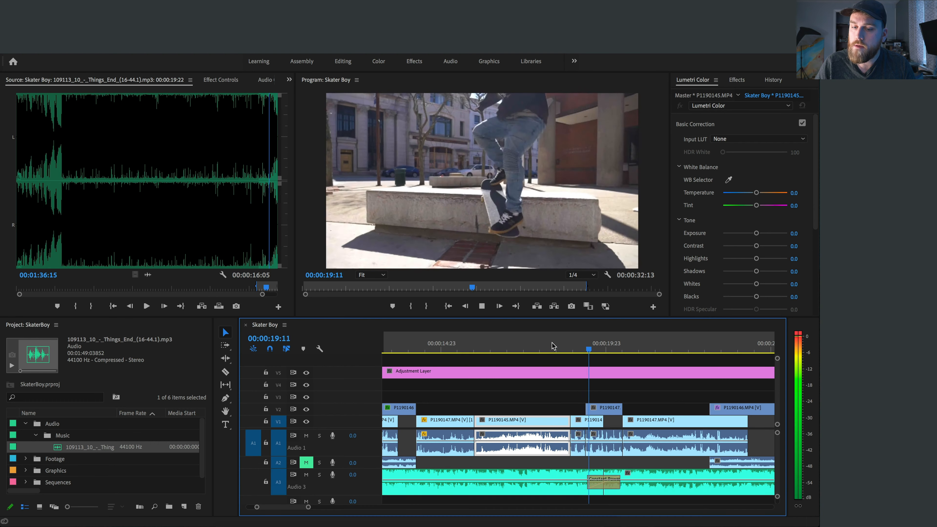
{"action": "left_click", "coordinate": [554, 342]}
{"action": "left_click", "coordinate": [457, 345]}
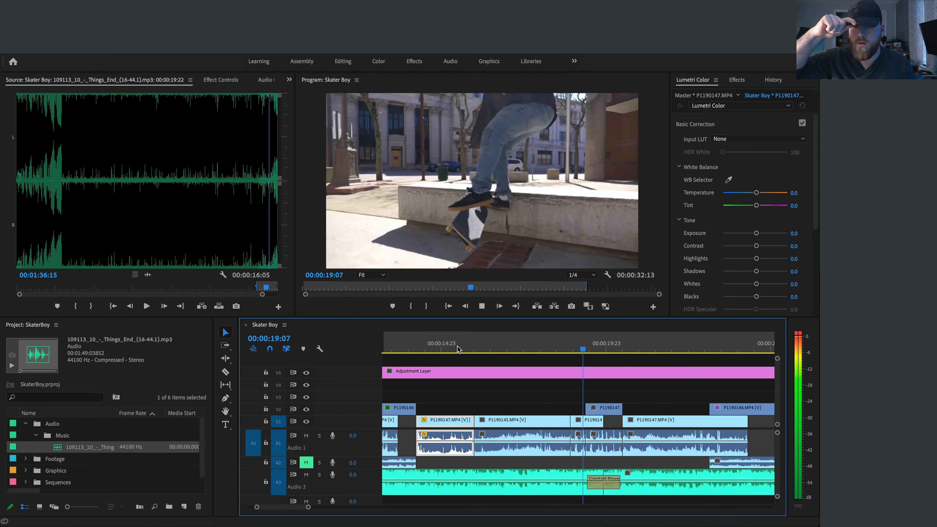
{"action": "scroll", "coordinate": [517, 392], "scroll_direction": "down", "scroll_amount": 5}
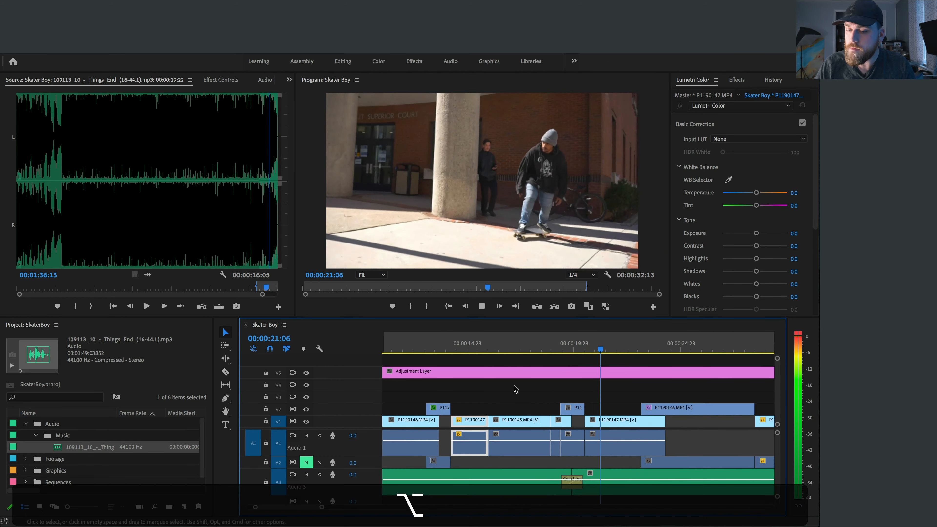
{"action": "key", "text": "space"}
- Extend the start of the P1190146.MP4 audio on A2 about one second ahead of its video and play the section
{"action": "scroll", "coordinate": [522, 398], "scroll_direction": "up", "scroll_amount": 5}
{"action": "left_click_drag", "start_coordinate": [540, 351], "coordinate": [510, 354]}
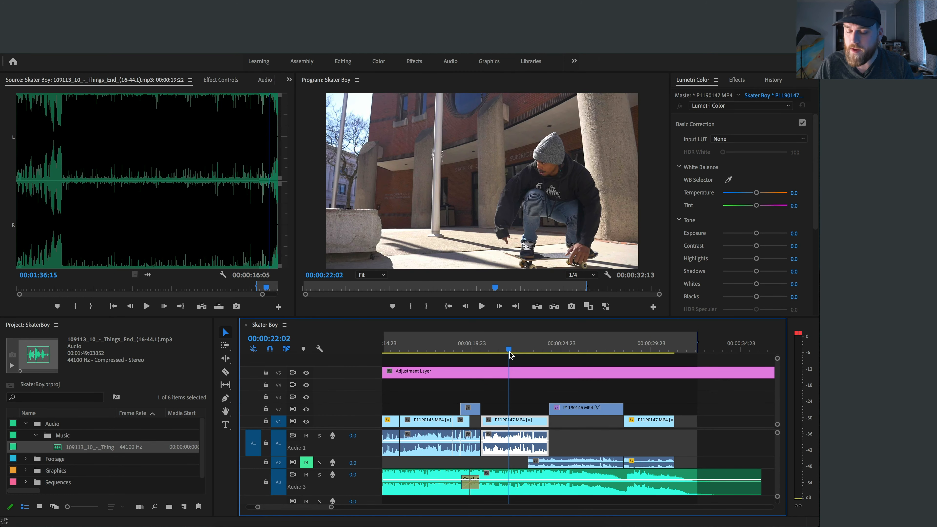
{"action": "key", "text": "space"}
{"action": "left_click", "coordinate": [477, 349]}
{"action": "key", "text": "space"}
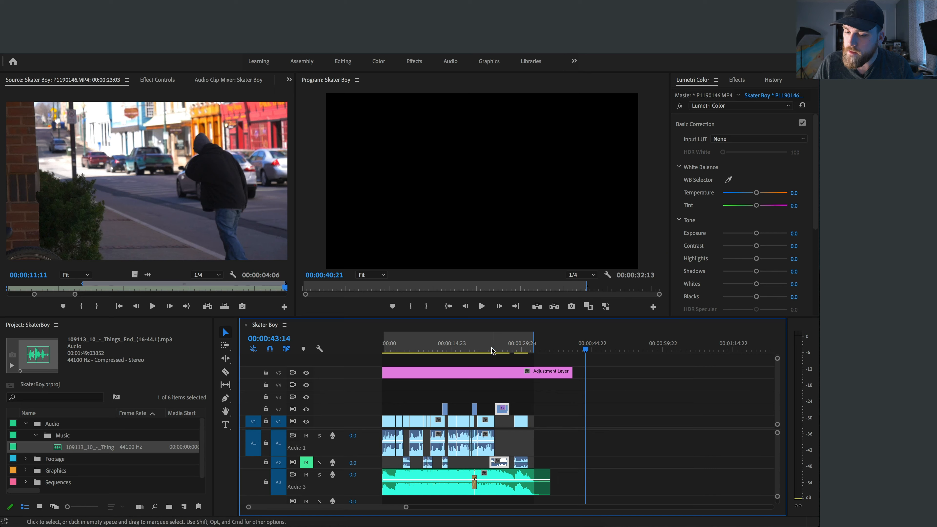
- Extend the end of the last P1190146.MP4 clip on V2 to meet the final P1190147.MP4 clip and play the section
{"action": "key", "text": "space"}
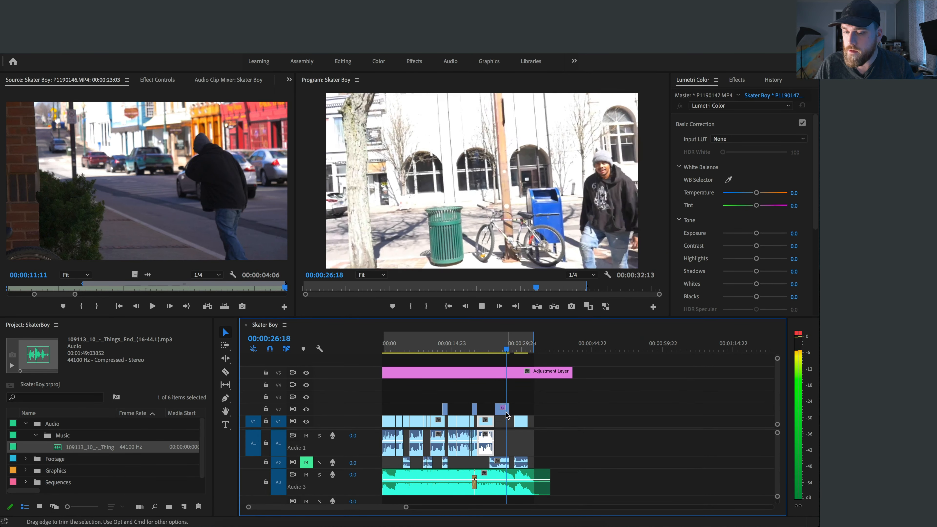
{"action": "key", "text": "space"}
{"action": "left_click_drag", "start_coordinate": [509, 408], "coordinate": [477, 419]}
{"action": "key", "text": "="}
{"action": "key", "text": "space"}
{"action": "key", "text": "space"}
- Move the last P1190146.MP4 clip and its audio out of the edit to about 00:00:38, beyond the Out point
{"action": "left_click_drag", "start_coordinate": [484, 351], "coordinate": [499, 352]}
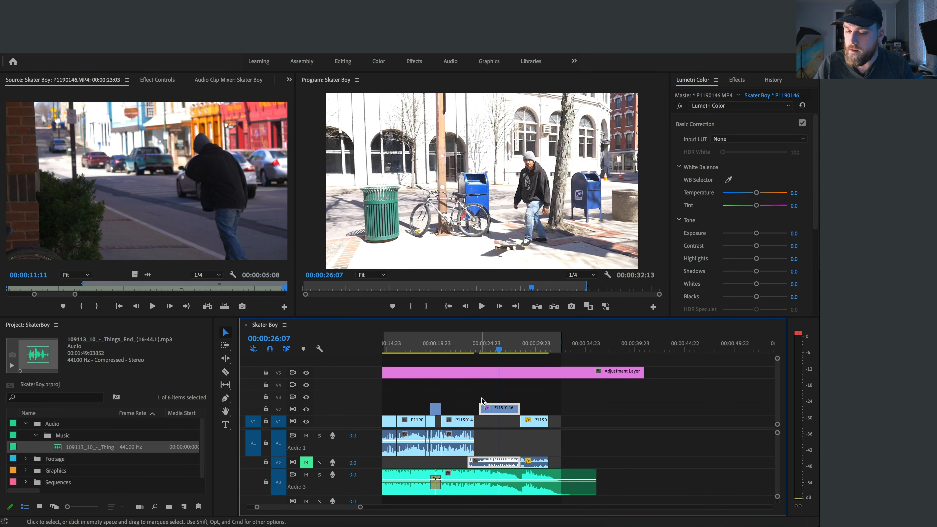
{"action": "left_click_drag", "start_coordinate": [495, 409], "coordinate": [632, 413]}
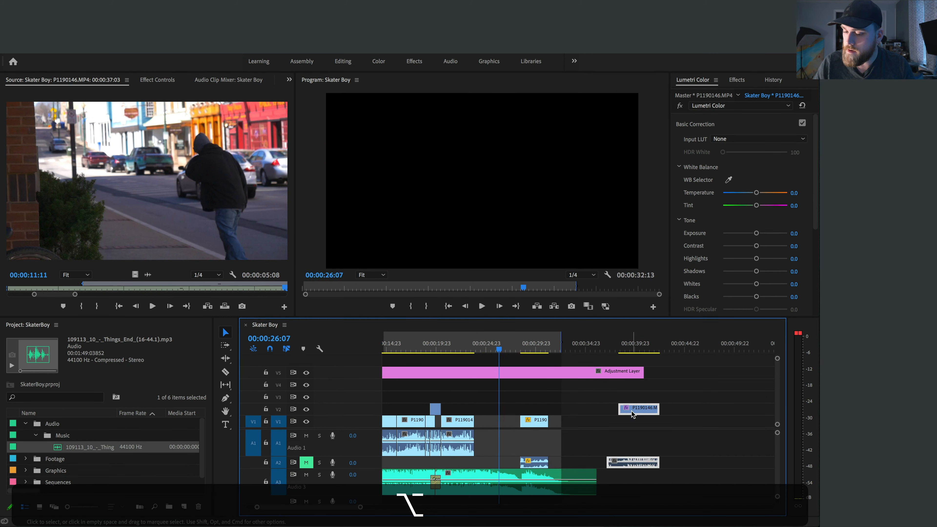
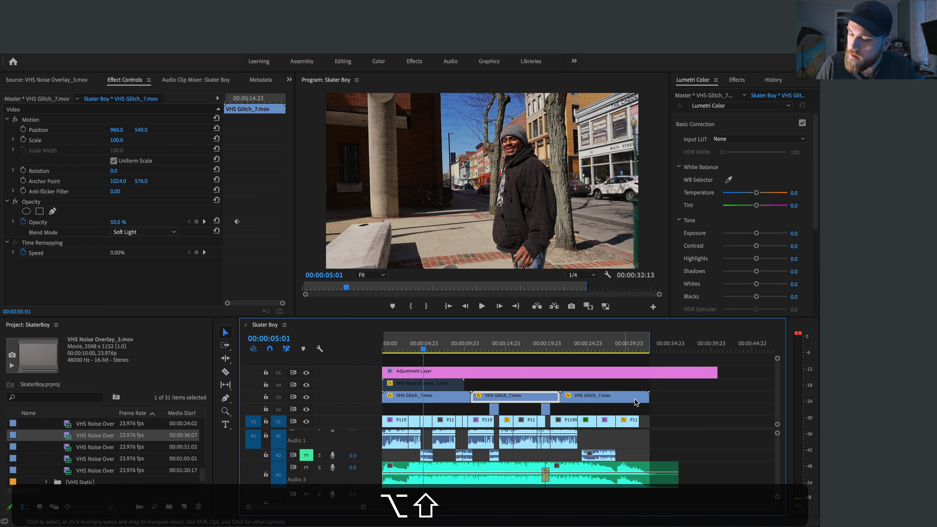
- Create a black color matte (hex 070707) and name it BLACK
{"action": "left_click", "coordinate": [184, 509]}
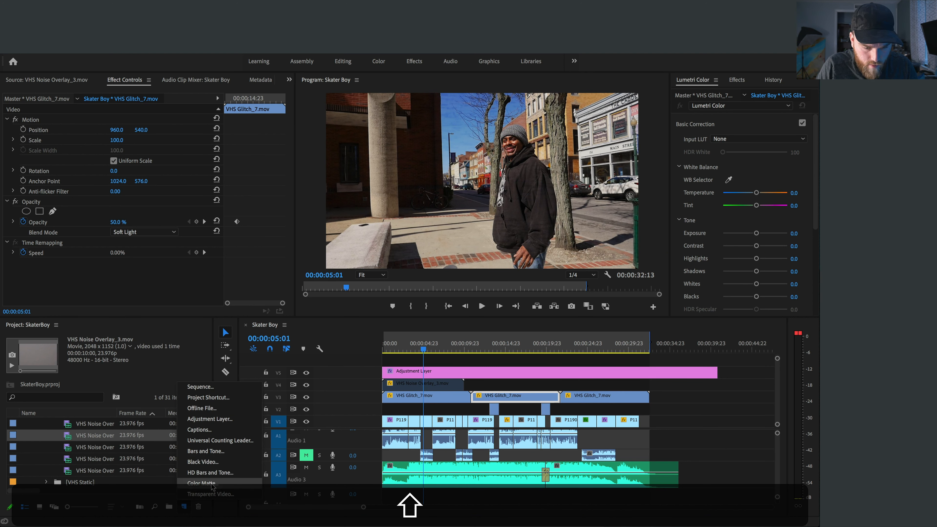
{"action": "left_click", "coordinate": [212, 487]}
{"action": "left_click", "coordinate": [472, 329]}
{"action": "left_click", "coordinate": [52, 155]}
{"action": "left_click_drag", "start_coordinate": [53, 155], "coordinate": [2, 119]}
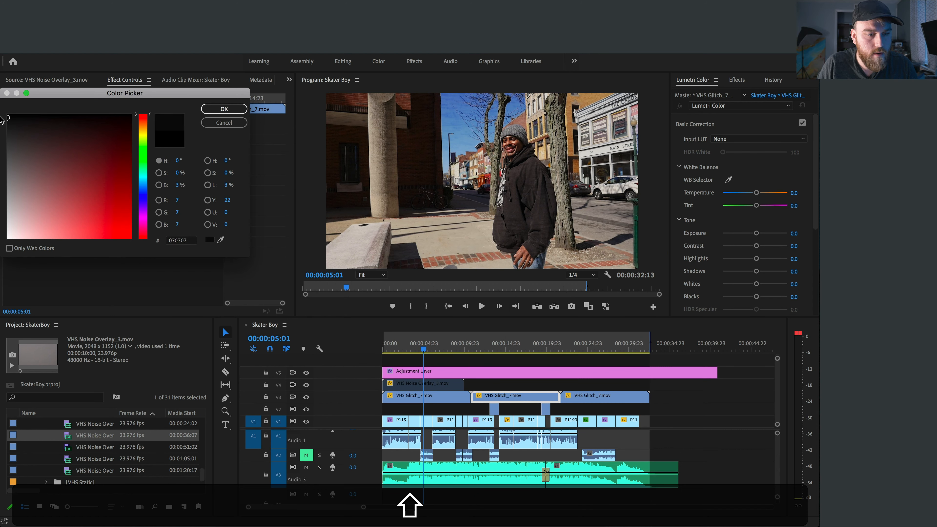
{"action": "key", "text": "Return"}
{"action": "type", "text": "BLACK"}
{"action": "key", "text": "Return"}
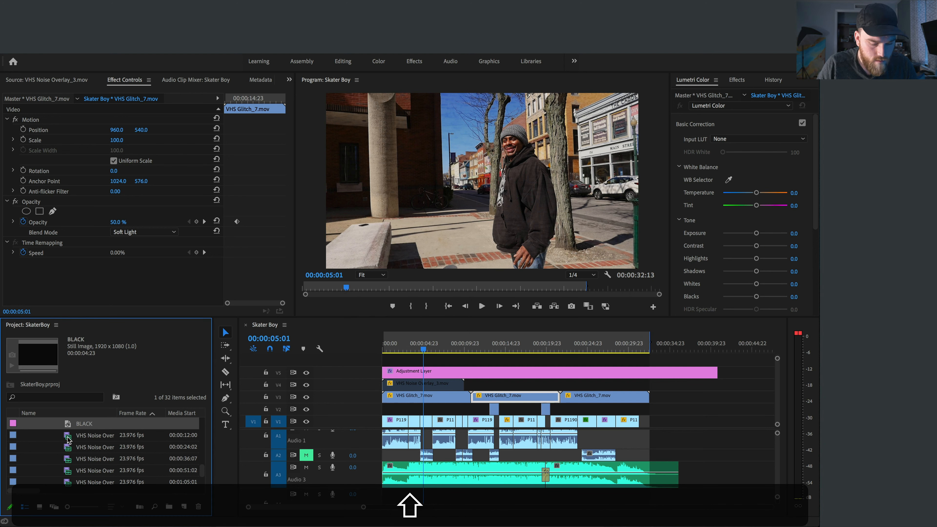
- File the BLACK matte in the Graphics bin, place it on V1 right after the final P1190147.MP4 clip, and play the join
{"action": "scroll", "coordinate": [88, 458], "scroll_direction": "up", "scroll_amount": 1}
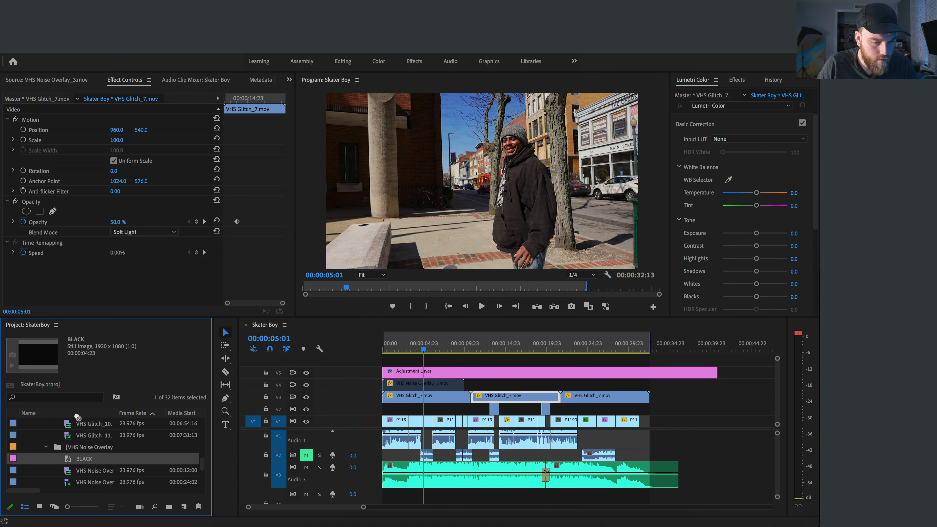
{"action": "scroll", "coordinate": [59, 435], "scroll_direction": "up", "scroll_amount": 5}
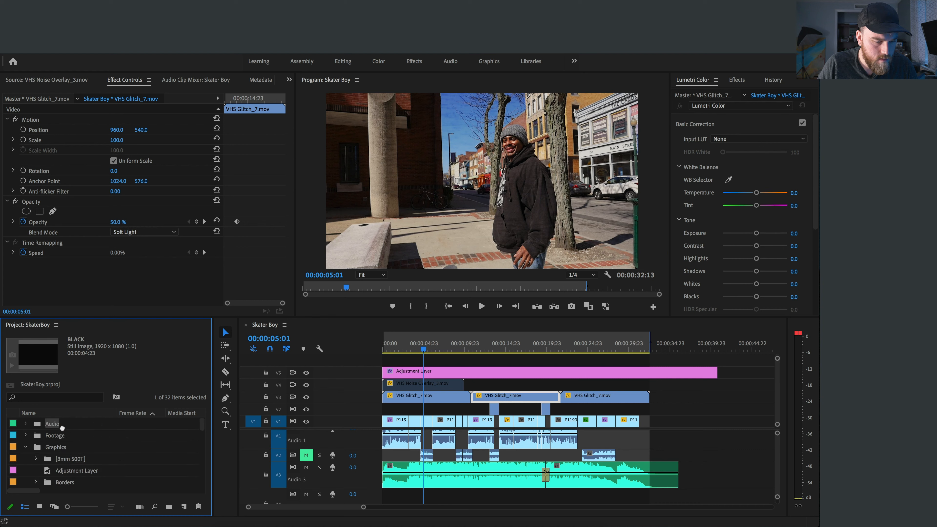
{"action": "left_click_drag", "start_coordinate": [65, 478], "coordinate": [646, 430]}
{"action": "left_click", "coordinate": [636, 345]}
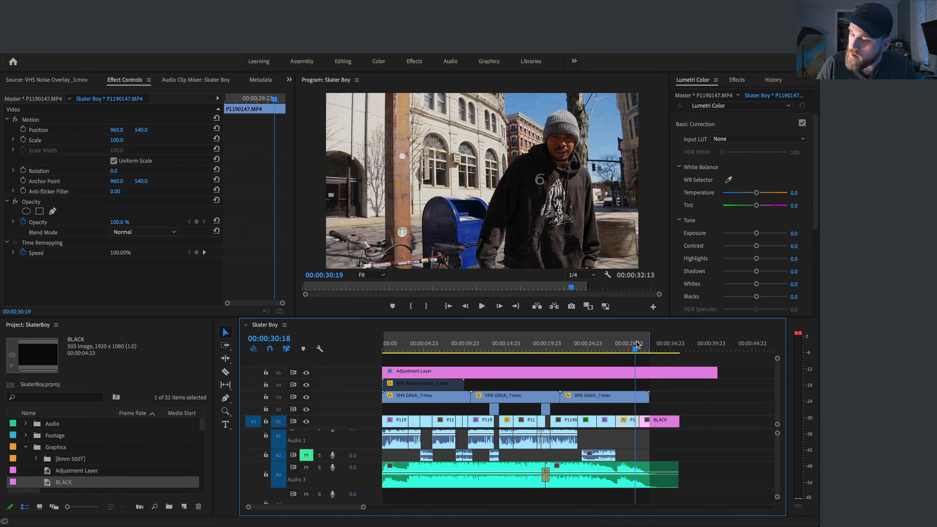
{"action": "key", "text": "space"}
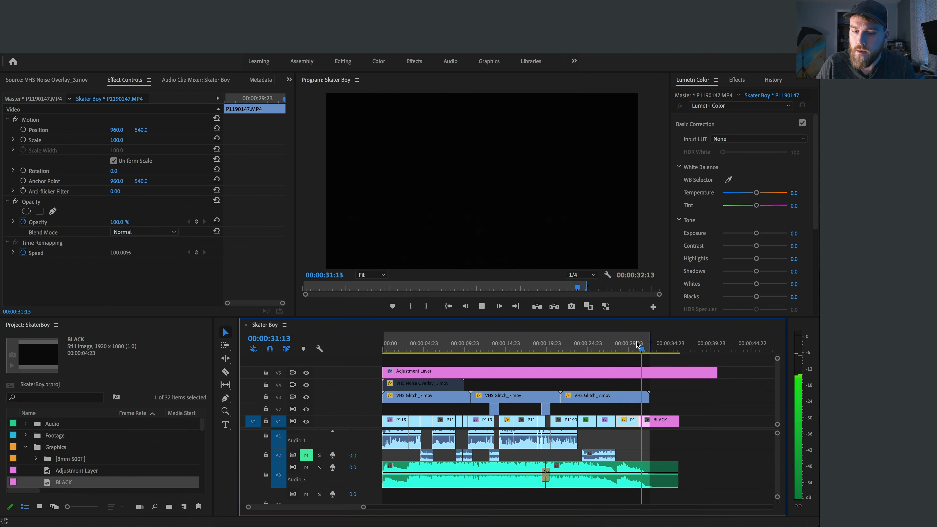
{"action": "key", "text": "space"}
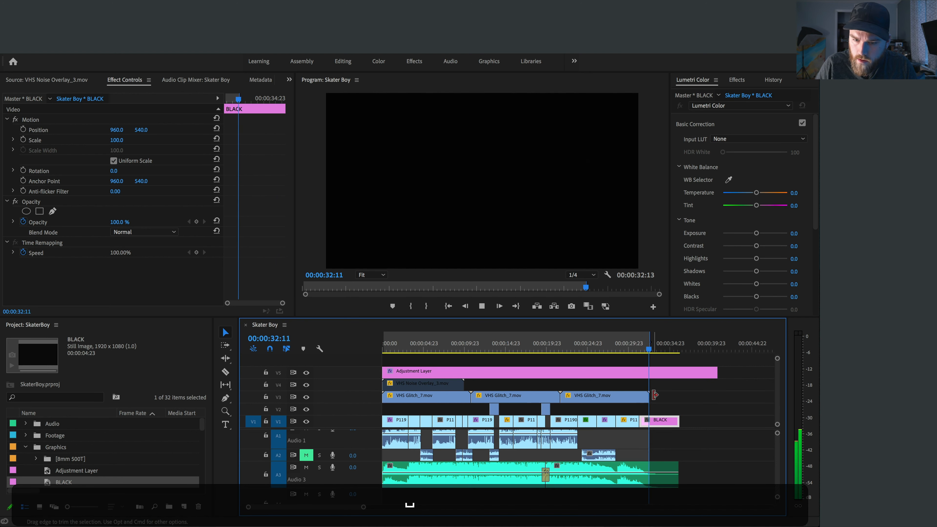
- Split the last VHS Glitch_7.mov on V3 where BLACK begins, set the piece over the matte to Screen blend mode, and play it
{"action": "scroll", "coordinate": [627, 401], "scroll_direction": "up", "scroll_amount": 5}
{"action": "left_click", "coordinate": [563, 347]}
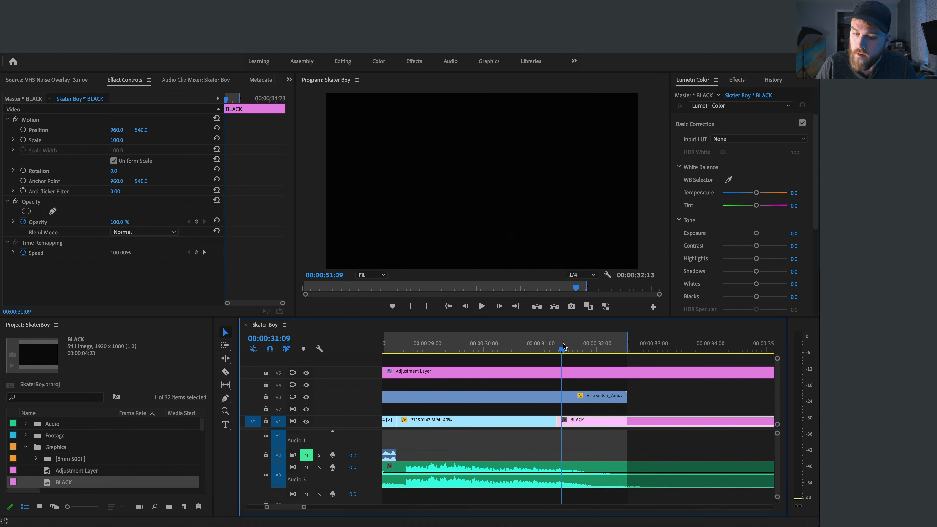
{"action": "key", "text": "c"}
{"action": "left_click", "coordinate": [561, 397]}
{"action": "key", "text": "v"}
{"action": "left_click", "coordinate": [579, 398]}
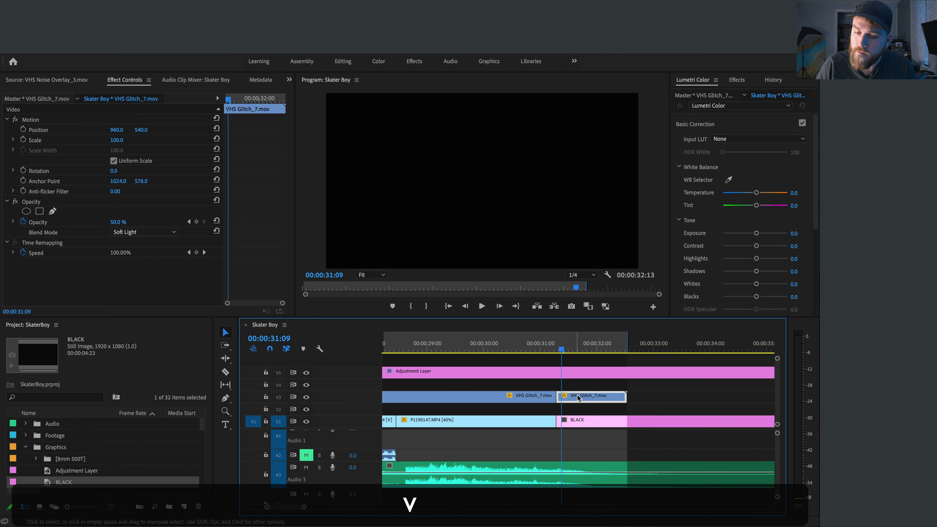
{"action": "left_click", "coordinate": [132, 233]}
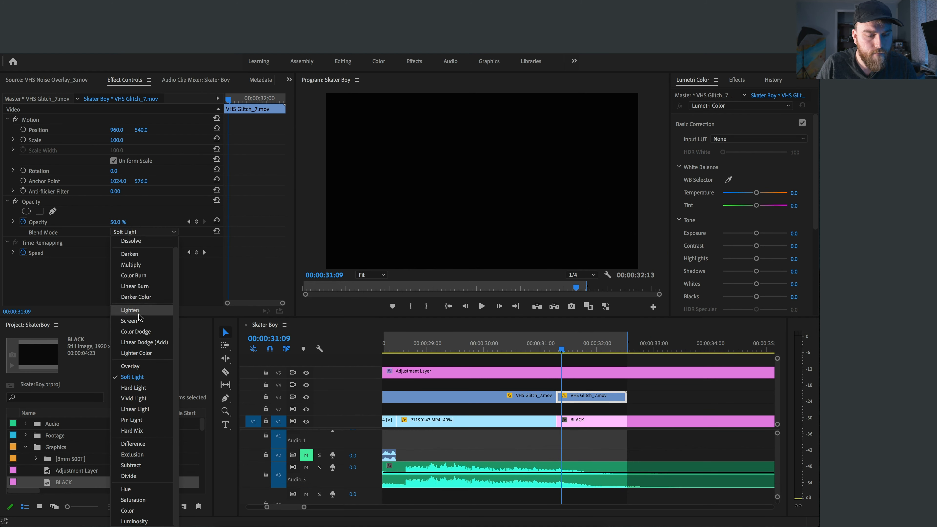
{"action": "left_click", "coordinate": [142, 321]}
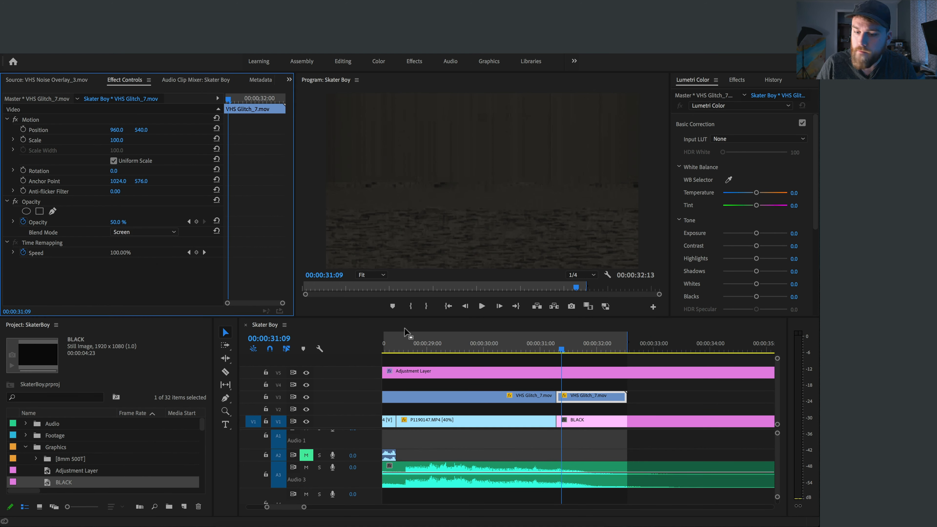
{"action": "left_click", "coordinate": [536, 343]}
{"action": "key", "text": "space"}
{"action": "key", "text": "space"}
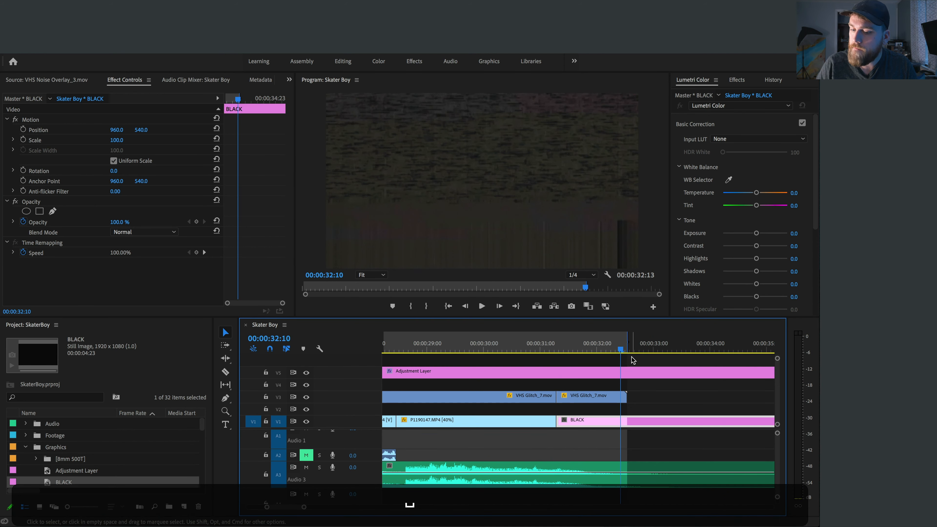
- Cut the Adjustment Layer on V5 where BLACK begins, delete the part over the matte, and play the ending
{"action": "left_click", "coordinate": [603, 398]}
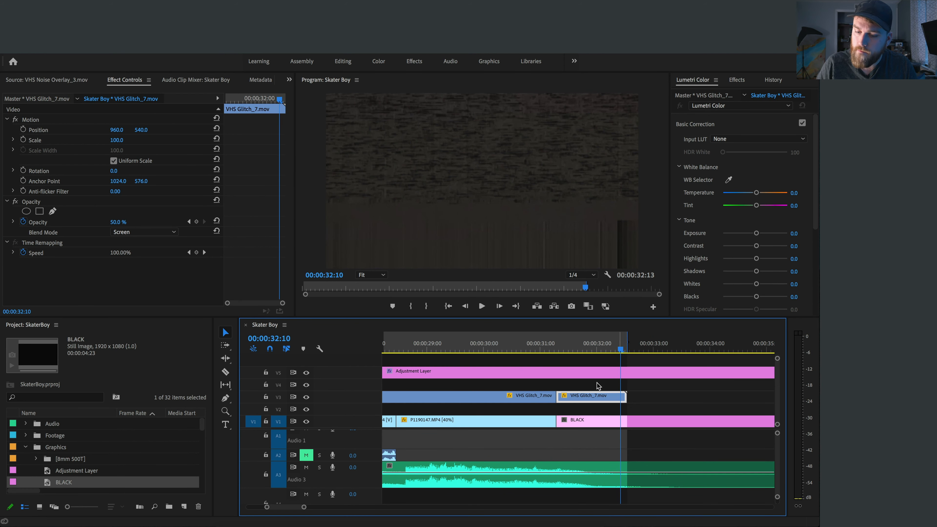
{"action": "key", "text": "c"}
{"action": "left_click", "coordinate": [556, 373]}
{"action": "key", "text": "v"}
{"action": "left_click", "coordinate": [580, 375]}
{"action": "key", "text": "BackSpace"}
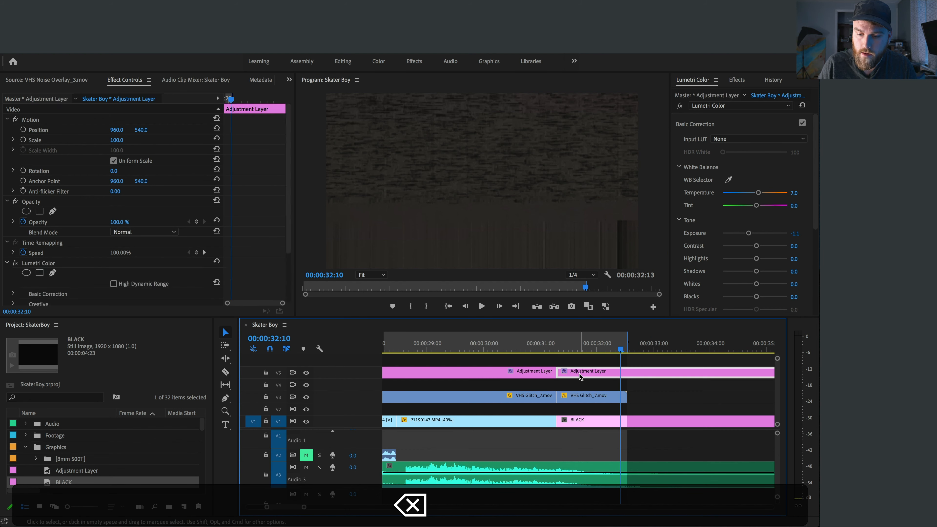
{"action": "left_click", "coordinate": [541, 337]}
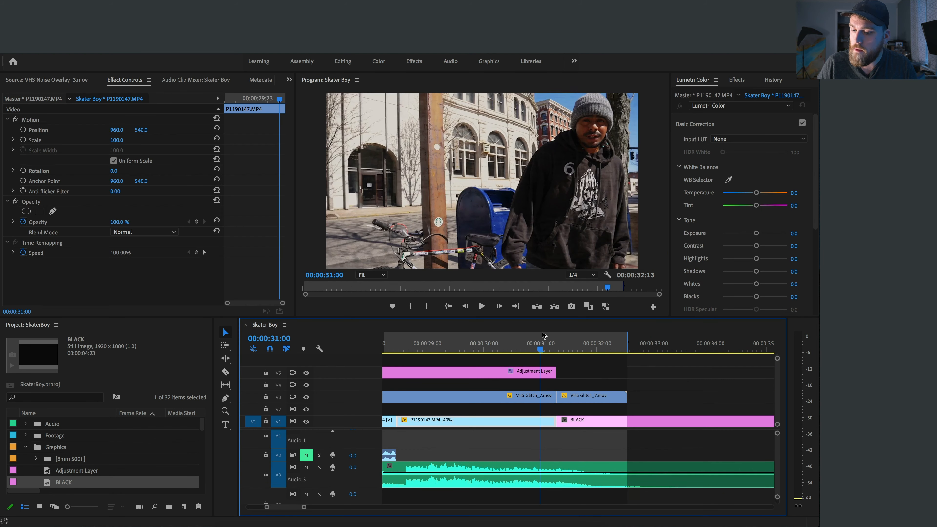
{"action": "key", "text": "space"}
{"action": "scroll", "coordinate": [619, 411], "scroll_direction": "down", "scroll_amount": 2}
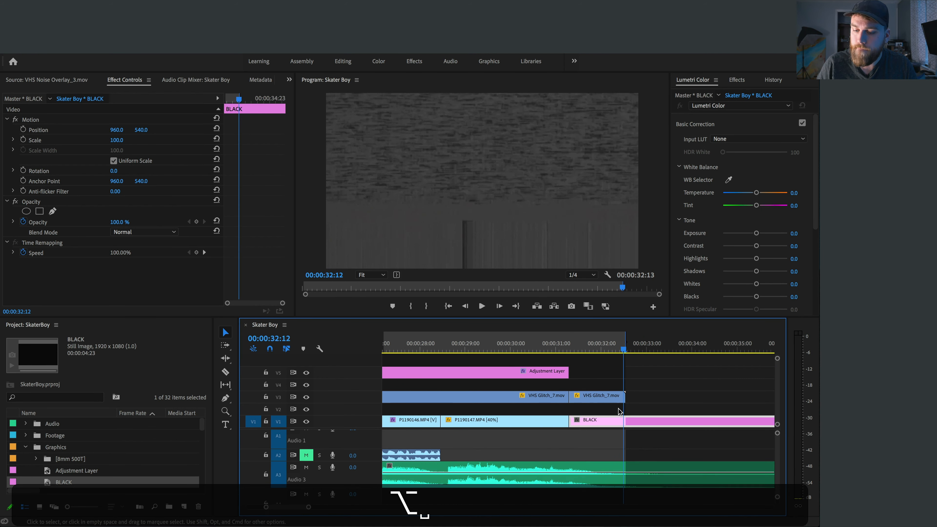
- Play the edit from the start of the sequence to about 00:00:13 to review it
{"action": "scroll", "coordinate": [619, 411], "scroll_direction": "down", "scroll_amount": 3}
{"action": "key", "text": "Home"}
{"action": "key", "text": "space"}
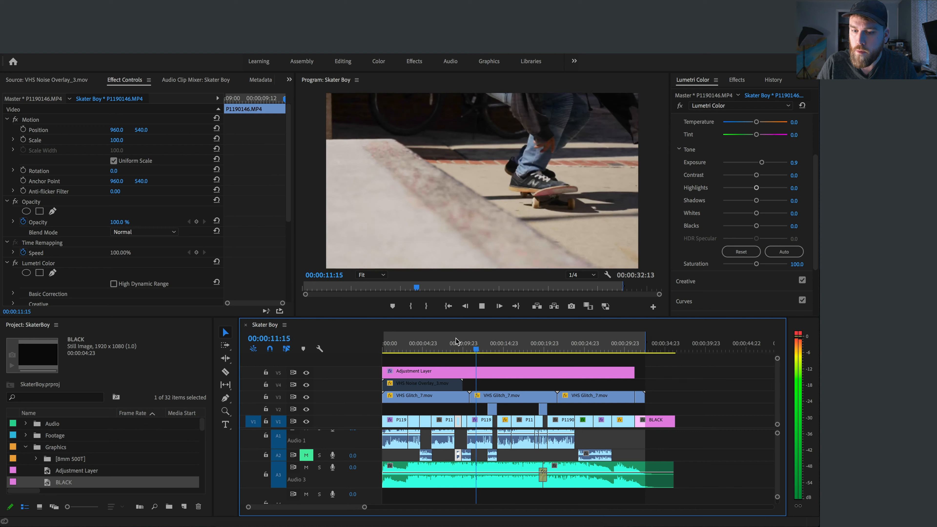
{"action": "key", "text": "space"}
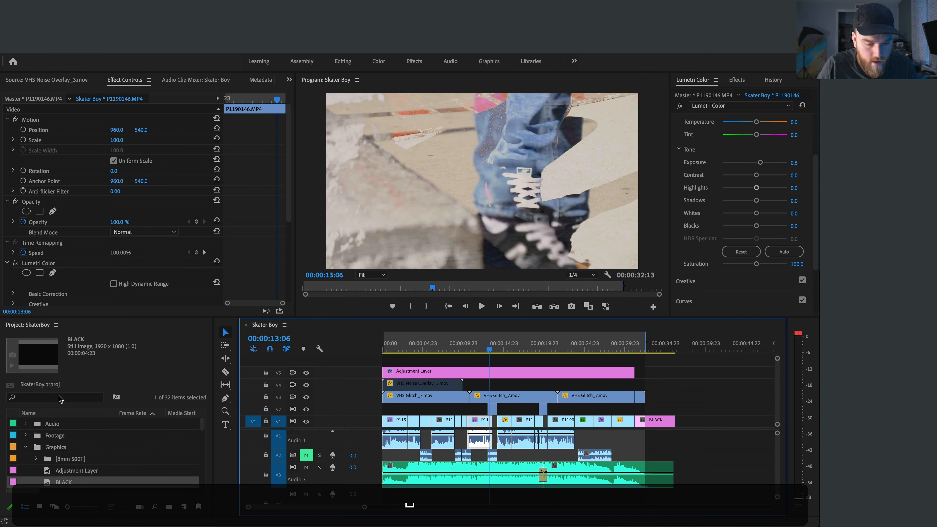
- Collapse the VHS Glitch and VHS Noise Overlay bins and expand the VHS Title Overlay bin
{"action": "scroll", "coordinate": [33, 457], "scroll_direction": "down", "scroll_amount": 5}
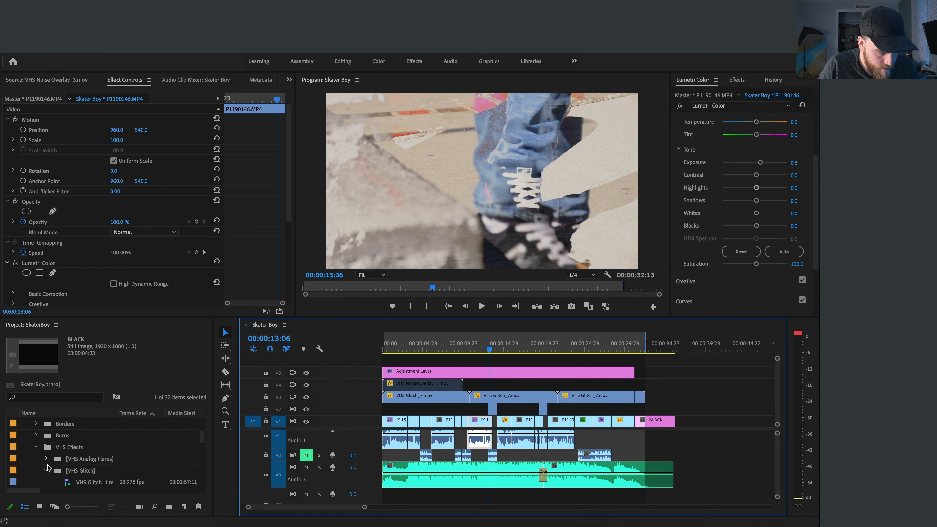
{"action": "left_click", "coordinate": [46, 471]}
{"action": "scroll", "coordinate": [46, 476], "scroll_direction": "down", "scroll_amount": 2}
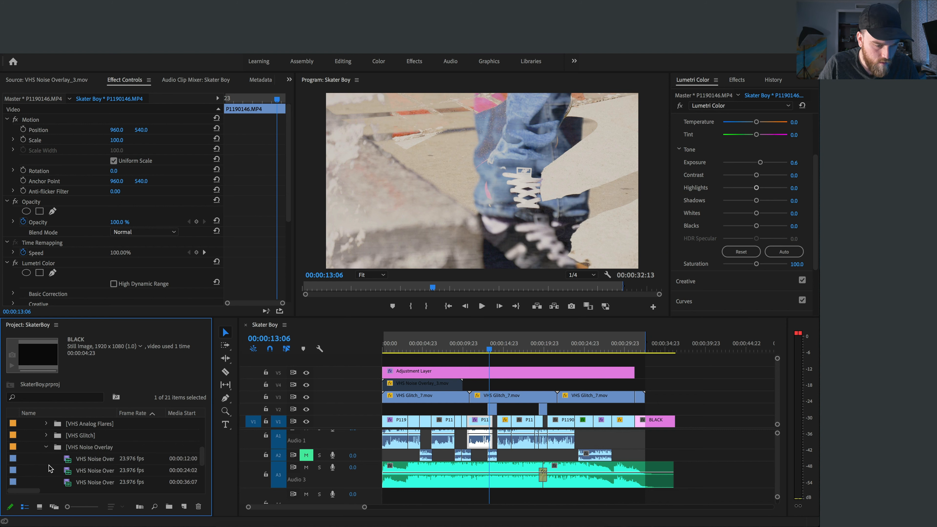
{"action": "left_click", "coordinate": [45, 447]}
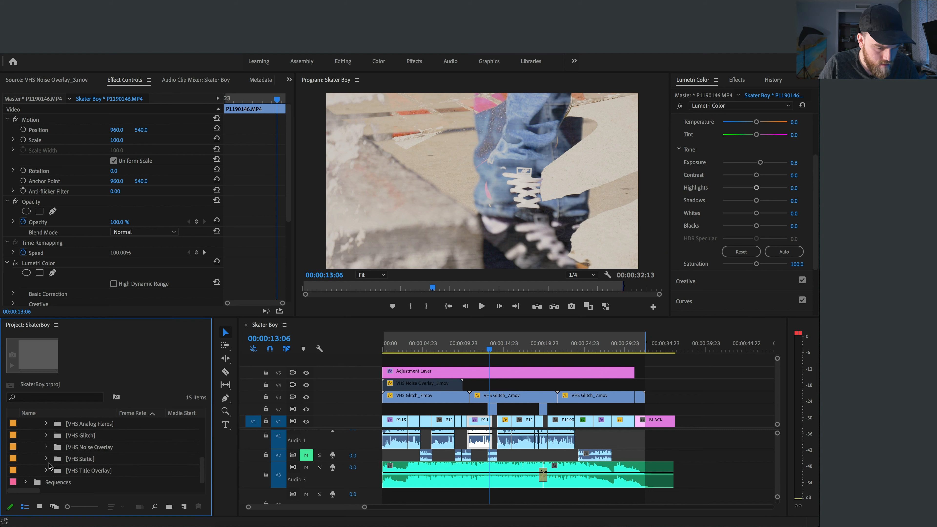
{"action": "left_click", "coordinate": [45, 471]}
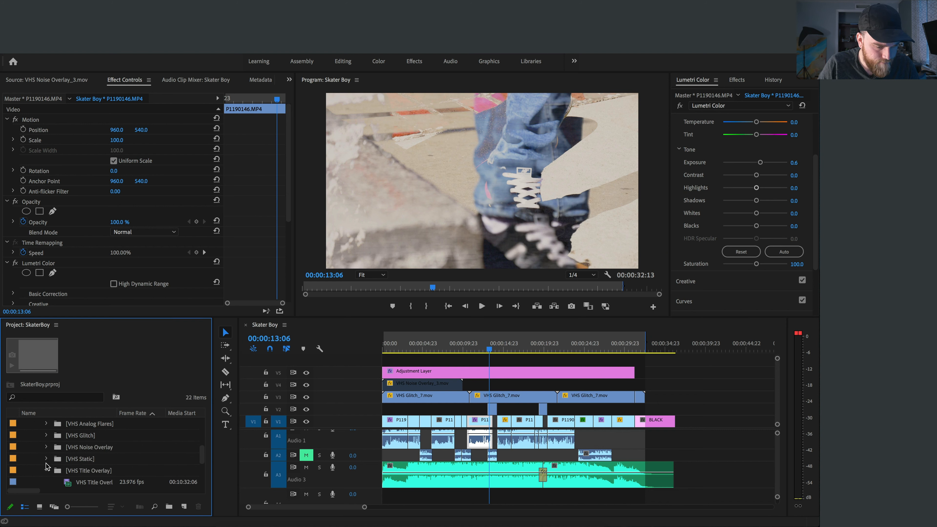
{"action": "scroll", "coordinate": [85, 478], "scroll_direction": "down", "scroll_amount": 2}
- Preview the VHS Title Overlay clips in the source monitor to compare their on-screen text, ending on VHS Title Overlay_2.mov
{"action": "left_click", "coordinate": [73, 476]}
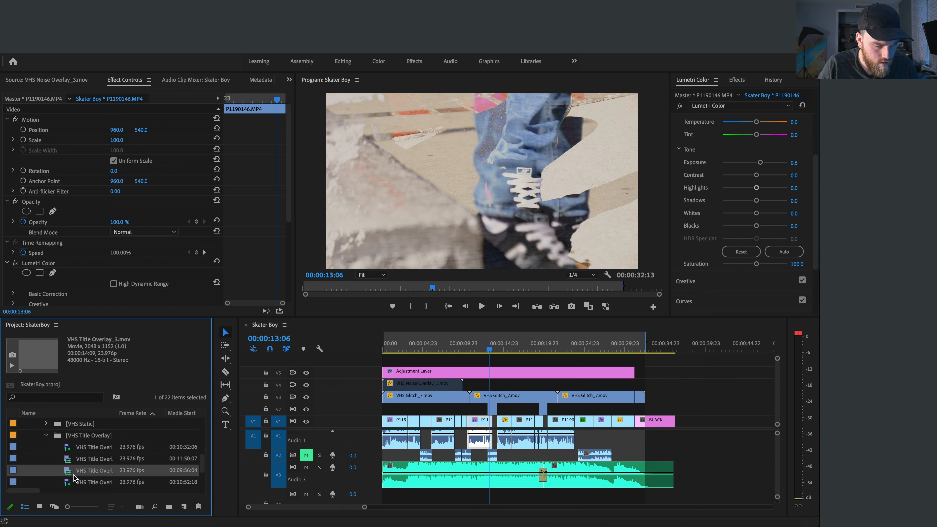
{"action": "double_click", "coordinate": [69, 460]}
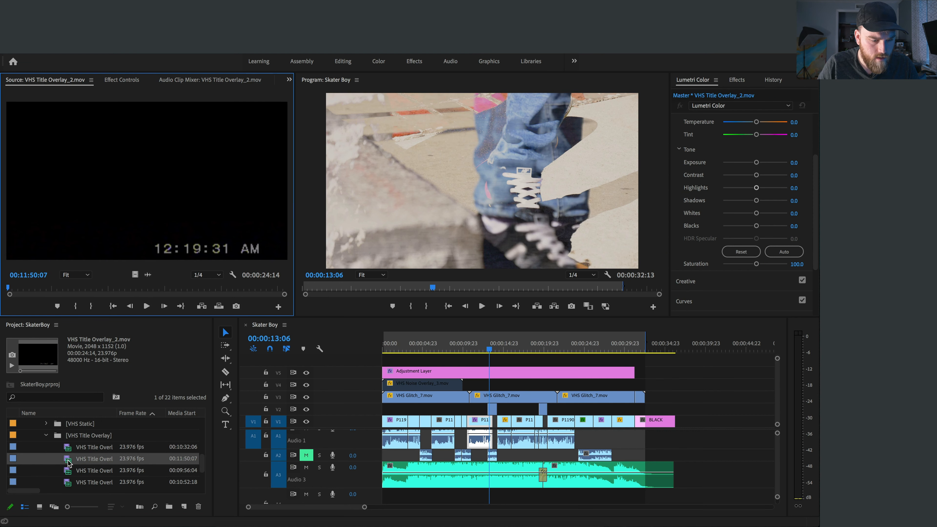
{"action": "scroll", "coordinate": [69, 463], "scroll_direction": "down", "scroll_amount": 1}
{"action": "double_click", "coordinate": [69, 468]}
{"action": "double_click", "coordinate": [68, 459]}
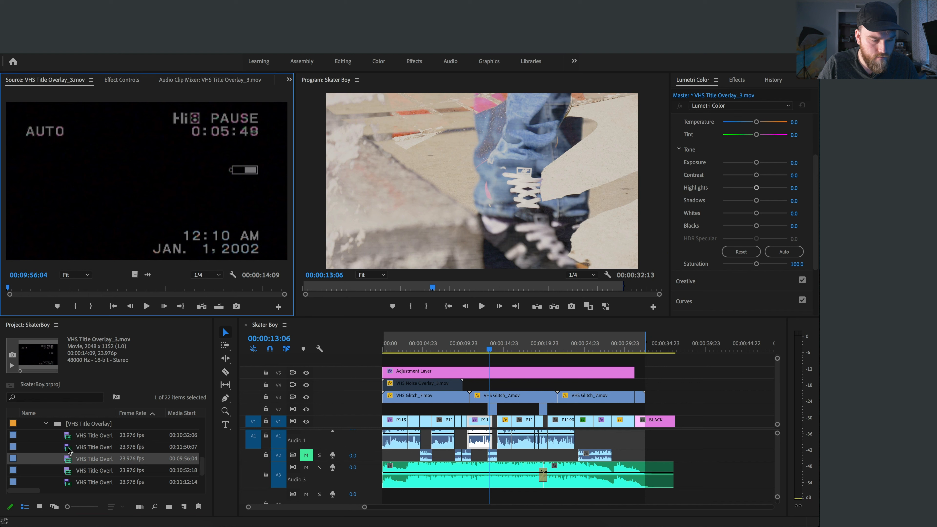
{"action": "double_click", "coordinate": [69, 448]}
{"action": "scroll", "coordinate": [69, 447], "scroll_direction": "down", "scroll_amount": 2}
{"action": "double_click", "coordinate": [68, 446]}
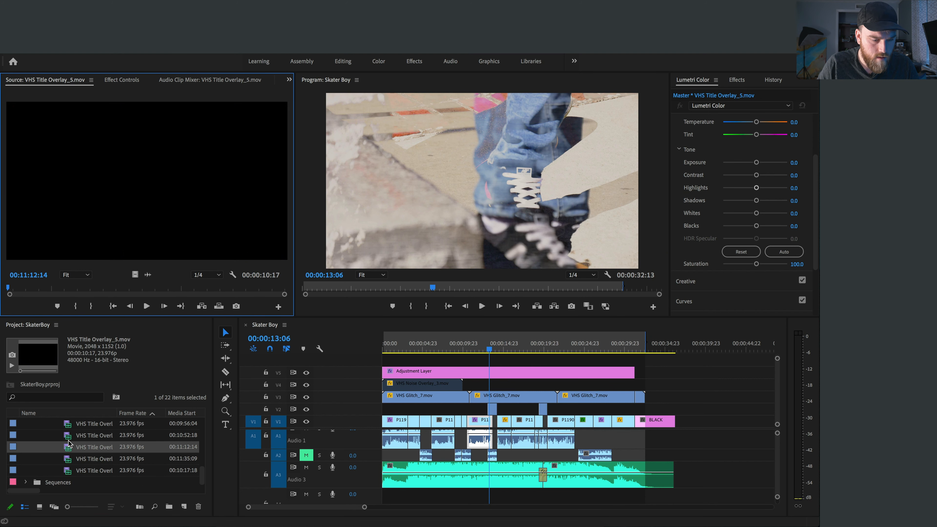
{"action": "double_click", "coordinate": [69, 435]}
{"action": "scroll", "coordinate": [68, 434], "scroll_direction": "up", "scroll_amount": 2}
{"action": "double_click", "coordinate": [67, 437]}
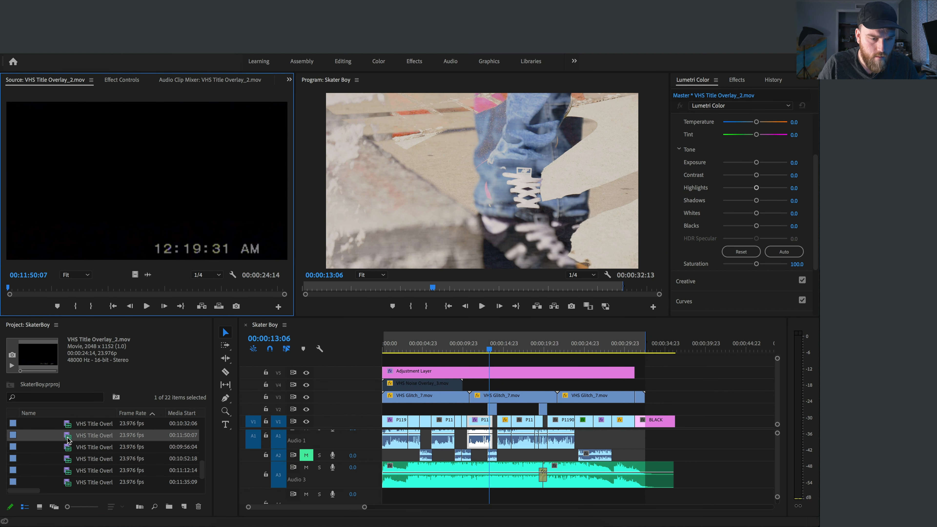
- Place VHS Title Overlay_2.mov without its audio at the start of V4 and set its blend mode to Screen
{"action": "scroll", "coordinate": [68, 438], "scroll_direction": "up", "scroll_amount": 1}
{"action": "left_click_drag", "start_coordinate": [68, 449], "coordinate": [687, 403]}
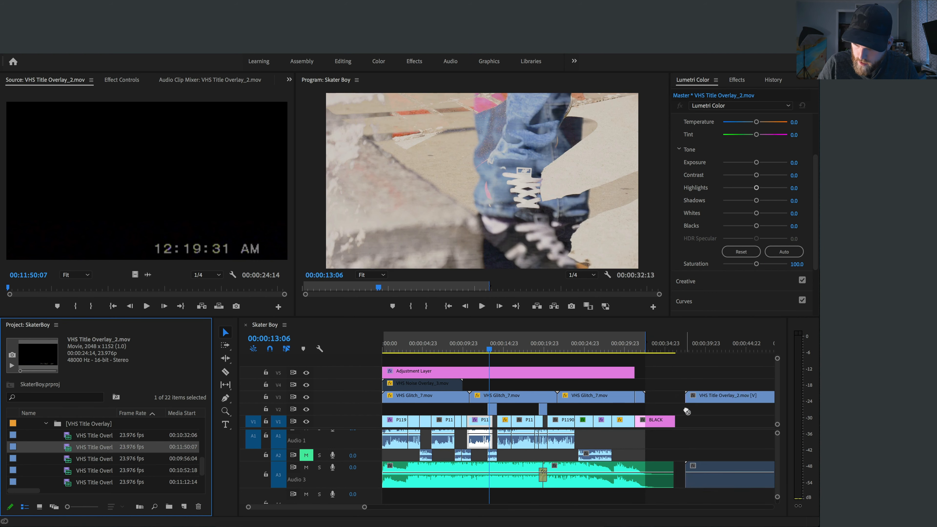
{"action": "key", "text": "alt+BackSpace"}
{"action": "left_click_drag", "start_coordinate": [701, 396], "coordinate": [398, 384]}
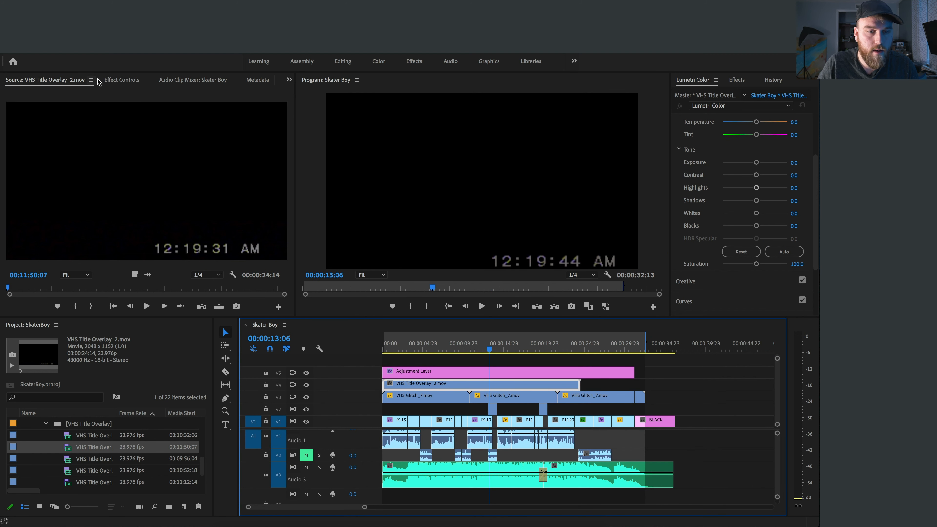
{"action": "left_click", "coordinate": [123, 80]}
{"action": "left_click", "coordinate": [124, 232]}
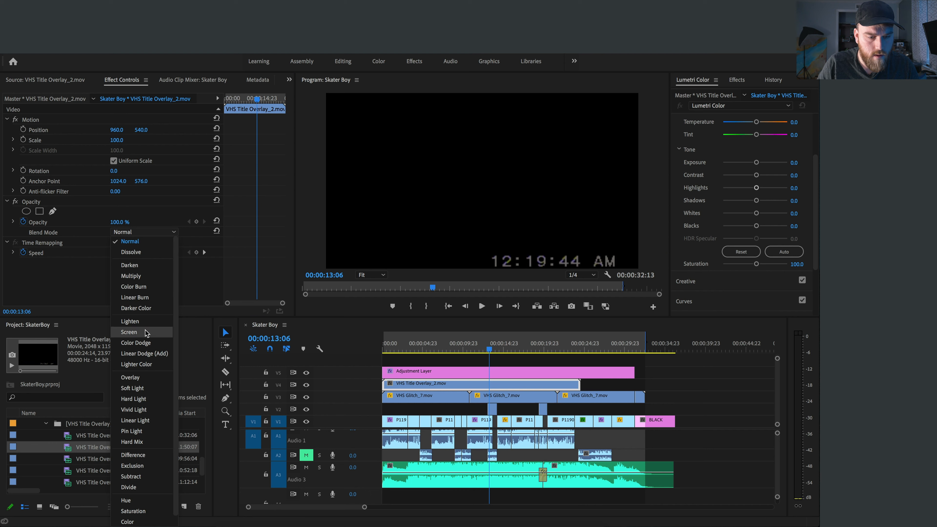
{"action": "left_click", "coordinate": [129, 332]}
- Duplicate VHS Title Overlay_2.mov directly after the first one on V4 and play the sequence
{"action": "left_click_drag", "start_coordinate": [569, 390], "coordinate": [754, 389]}
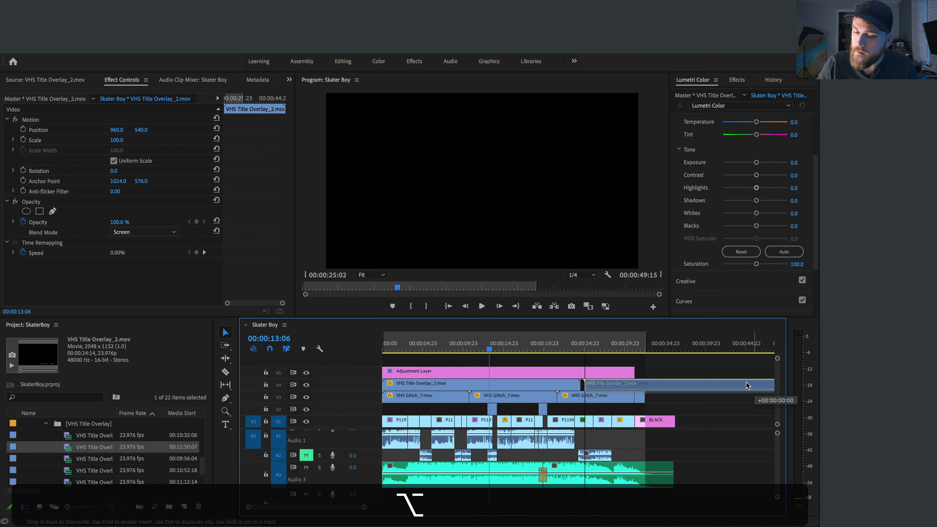
{"action": "key", "text": "space"}
{"action": "key", "text": "space"}
- Scale the first VHS Title Overlay_2.mov on V4 to 93 and set its horizontal position to 1078
{"action": "left_click", "coordinate": [443, 384]}
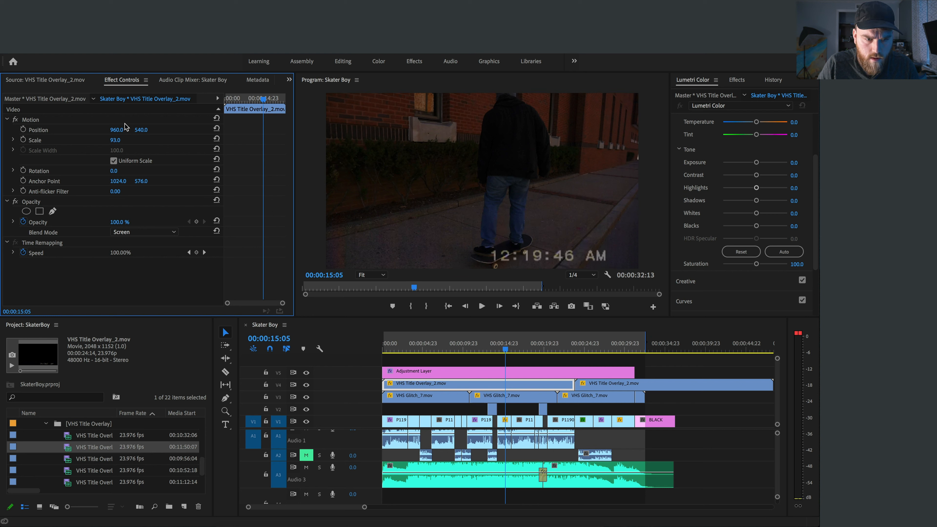
{"action": "left_click_drag", "start_coordinate": [117, 129], "coordinate": [138, 129]}
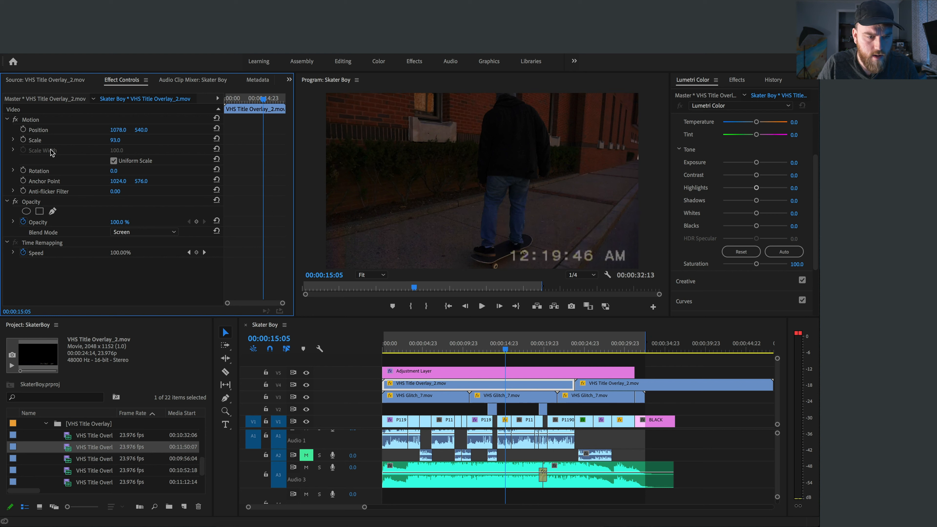
{"action": "left_click", "coordinate": [36, 123]}
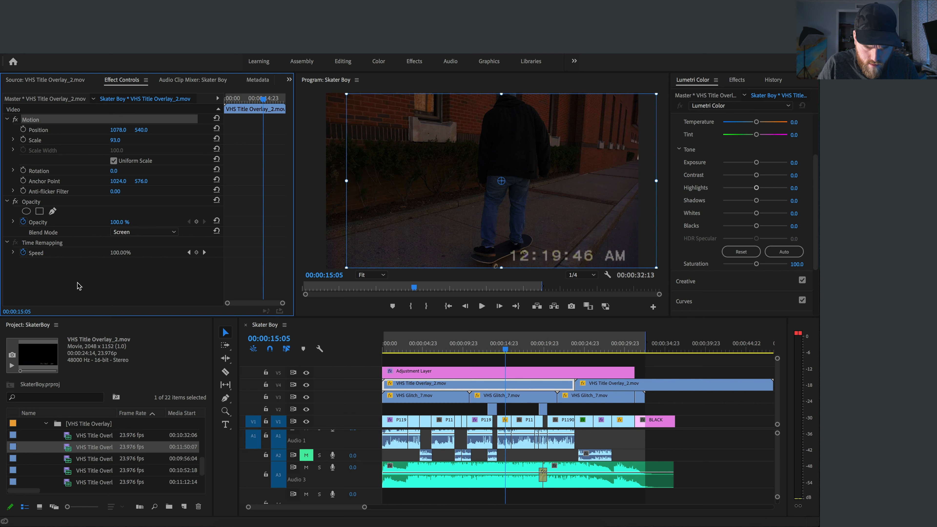
- Play the sequence with the program monitor maximized, then at normal size, to check the timestamp's framing
{"action": "left_click", "coordinate": [78, 290]}
{"action": "left_click", "coordinate": [383, 231]}
{"action": "key", "text": "grave"}
{"action": "key", "text": "space"}
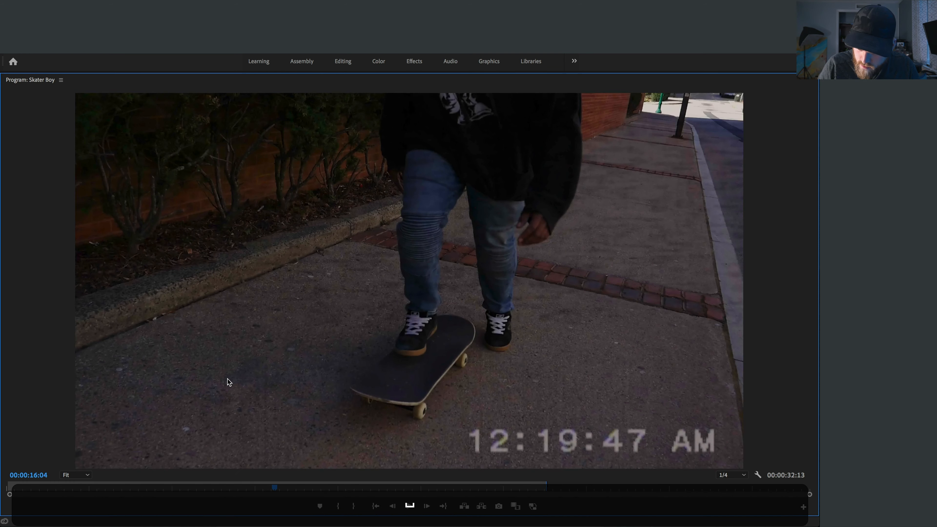
{"action": "key", "text": "grave"}
{"action": "key", "text": "space"}
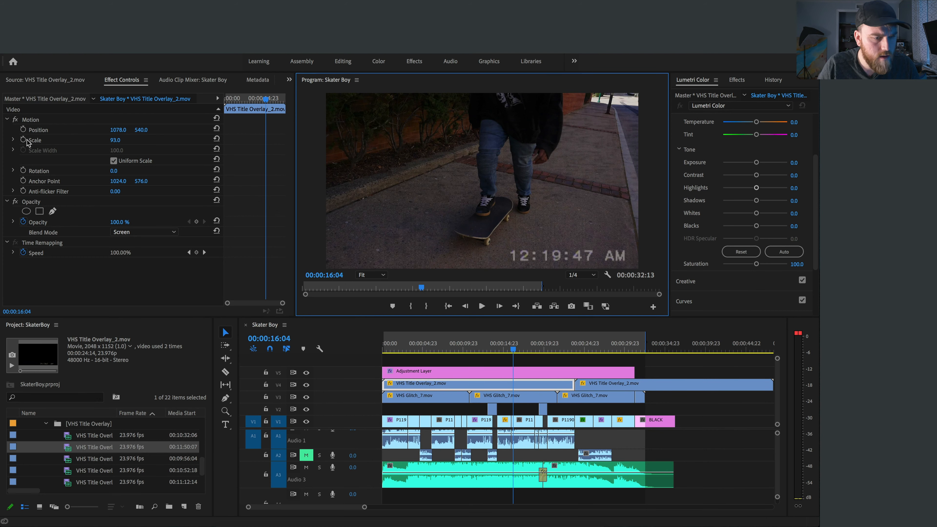
{"action": "key", "text": "space"}
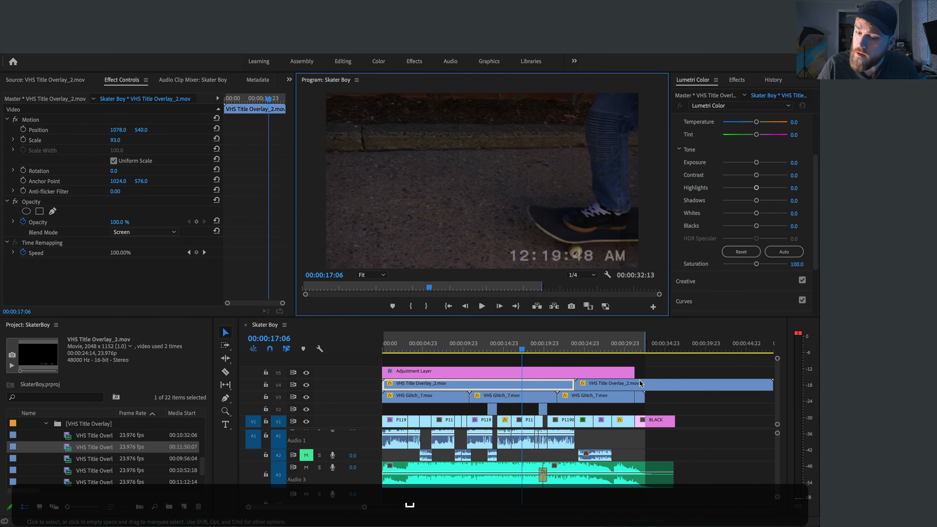
- Delete the second VHS Title Overlay_2.mov from V4 and play the sequence
{"action": "left_click", "coordinate": [610, 383]}
{"action": "key", "text": "BackSpace"}
{"action": "key", "text": "space"}
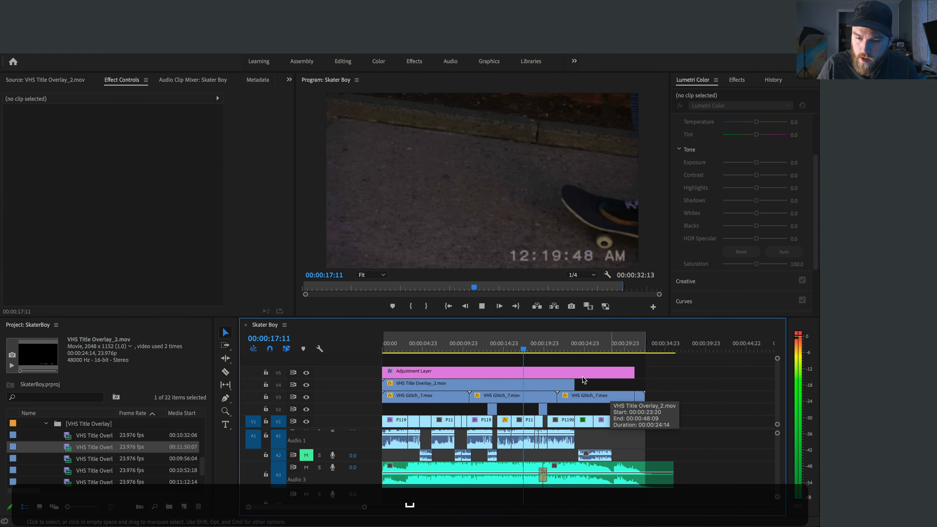
- Apply the Crop effect to the second VHS Title Overlay_3.mov on V3 and set its bottom crop to 23%
{"action": "type", "text": "crop"}
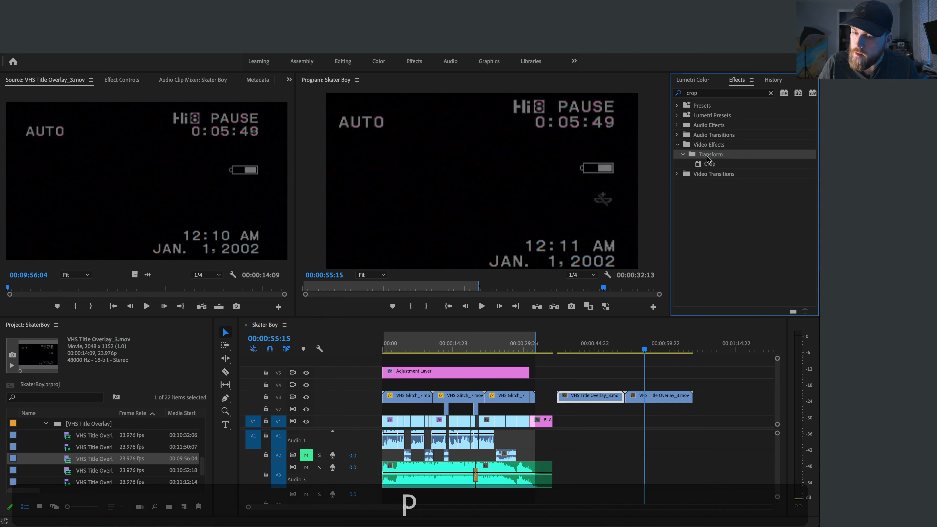
{"action": "left_click_drag", "start_coordinate": [708, 164], "coordinate": [646, 402]}
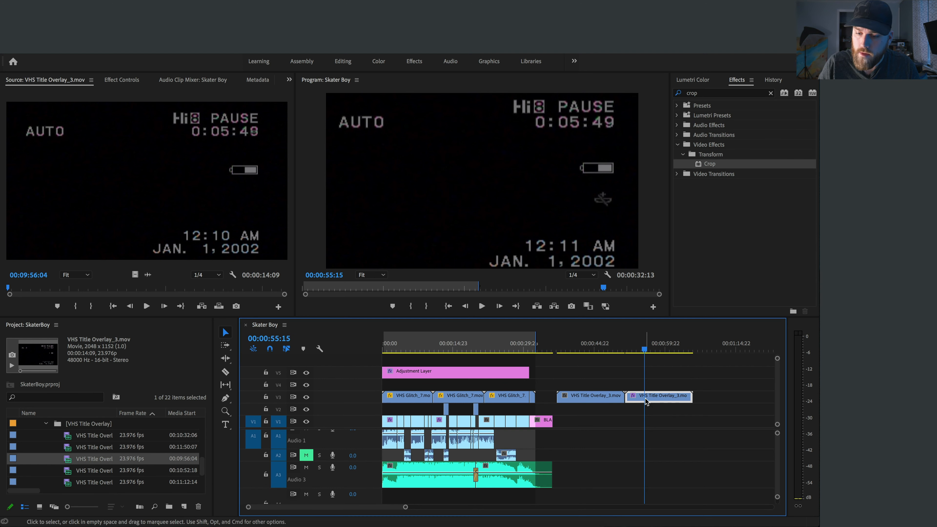
{"action": "left_click", "coordinate": [122, 80]}
{"action": "scroll", "coordinate": [154, 257], "scroll_direction": "down", "scroll_amount": 1}
{"action": "left_click_drag", "start_coordinate": [117, 260], "coordinate": [128, 260]}
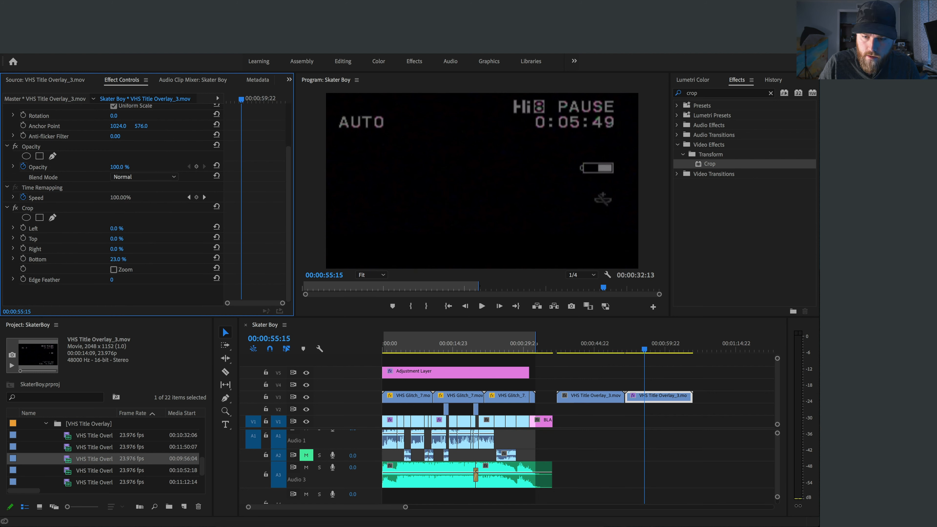
- Copy the Crop effect from the second VHS Title Overlay_3.mov to the first one on V3
{"action": "left_click_drag", "start_coordinate": [645, 401], "coordinate": [641, 400]}
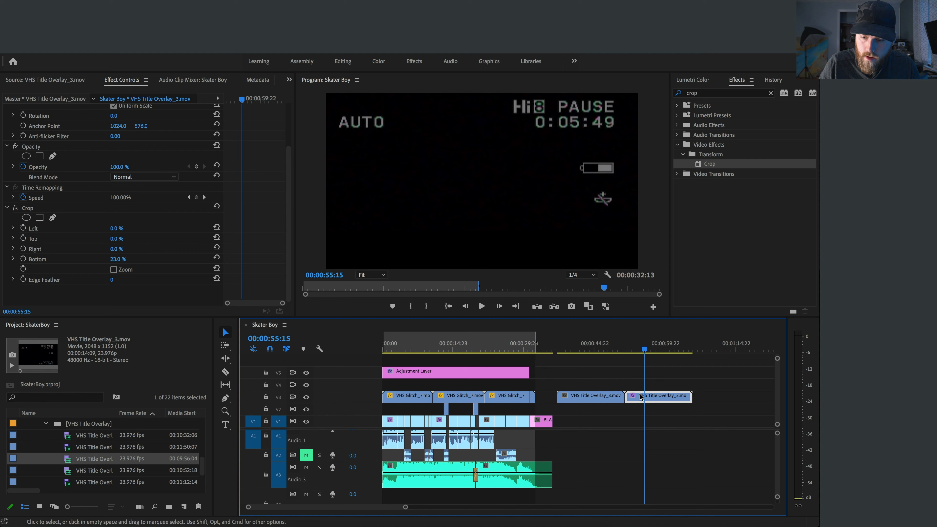
{"action": "left_click", "coordinate": [23, 209]}
{"action": "key", "text": "super+c"}
{"action": "left_click", "coordinate": [586, 403]}
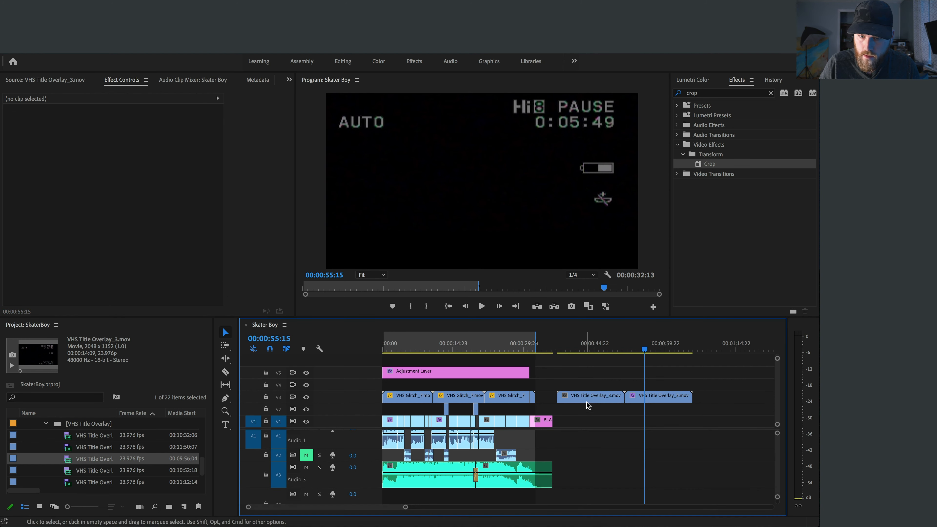
{"action": "left_click", "coordinate": [606, 400]}
{"action": "key", "text": "super+v"}
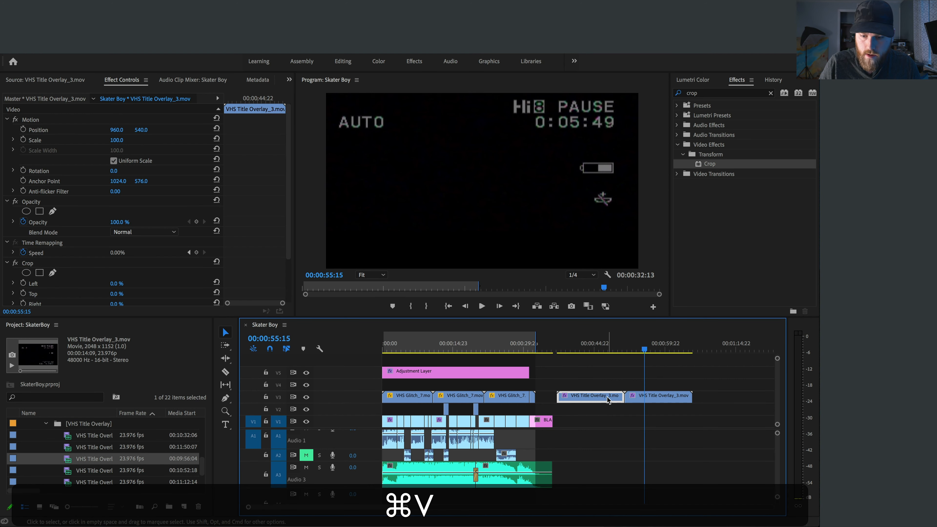
- Set the blend mode of both VHS Title Overlay_3.mov clips to Screen
{"action": "scroll", "coordinate": [100, 230], "scroll_direction": "down", "scroll_amount": 1}
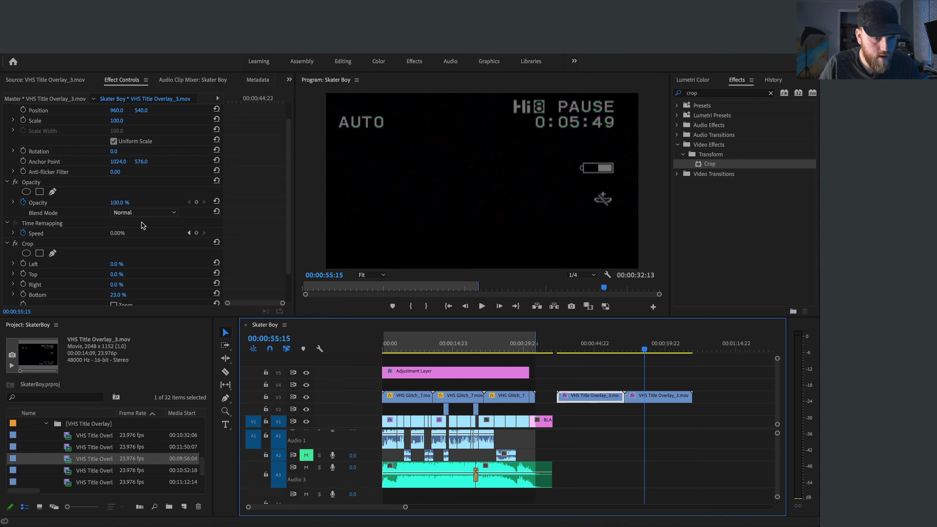
{"action": "left_click", "coordinate": [144, 213]}
{"action": "left_click", "coordinate": [143, 313]}
{"action": "left_click", "coordinate": [640, 395]}
{"action": "left_click", "coordinate": [146, 233]}
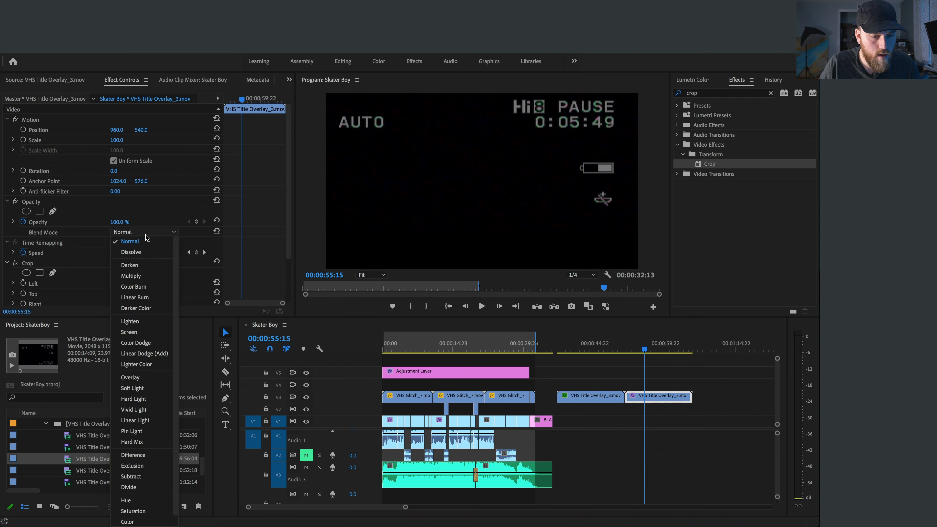
{"action": "left_click", "coordinate": [129, 332]}
- Move both VHS Title Overlay_3.mov clips to the start of V4 and add a third copy directly after them
{"action": "scroll", "coordinate": [616, 410], "scroll_direction": "down", "scroll_amount": 3}
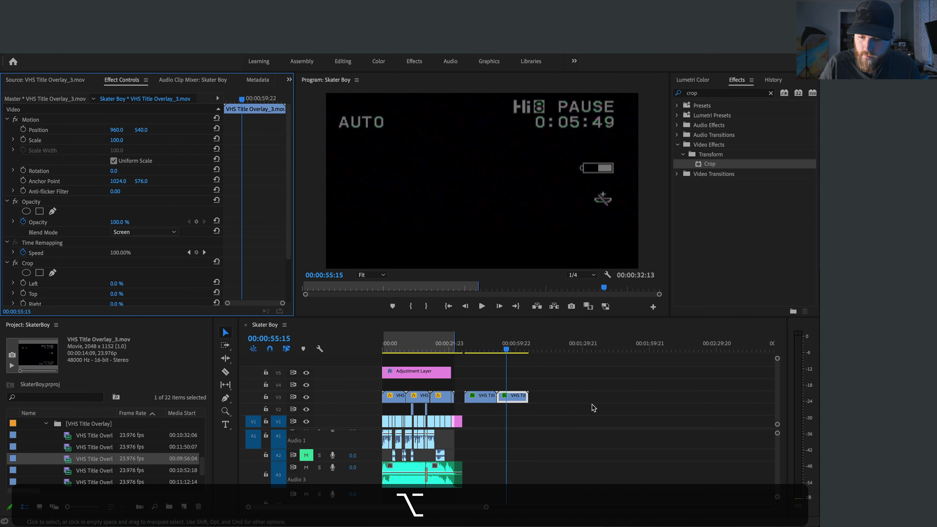
{"action": "left_click", "coordinate": [480, 396], "text": "shift"}
{"action": "left_click_drag", "start_coordinate": [480, 396], "coordinate": [457, 386]}
{"action": "left_click", "coordinate": [445, 385]}
- Play the sequence from the beginning to check the VHS Title Overlay_3.mov text over the footage
{"action": "left_click", "coordinate": [410, 348]}
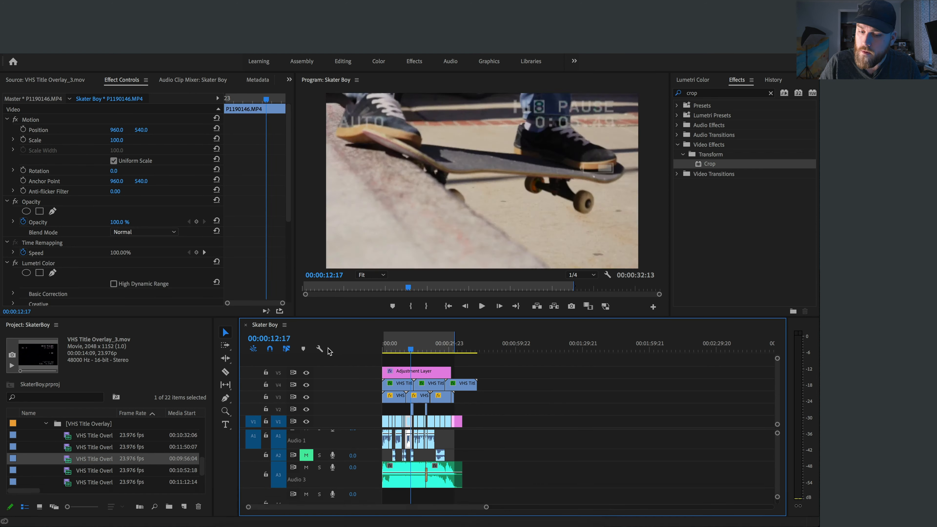
{"action": "key", "text": "Home"}
{"action": "key", "text": "space"}
{"action": "left_click", "coordinate": [587, 445]}
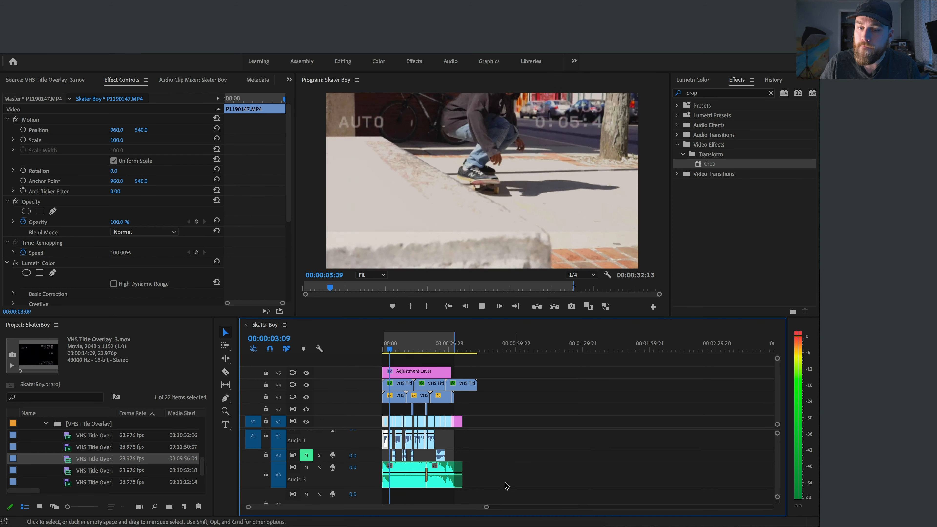
{"action": "key", "text": "space"}
- Try the Hard Light, Soft Light, Color Dodge and Lighten blend modes on the first VHS Title Overlay_3.mov on V4
{"action": "scroll", "coordinate": [465, 407], "scroll_direction": "up", "scroll_amount": 3, "text": "alt"}
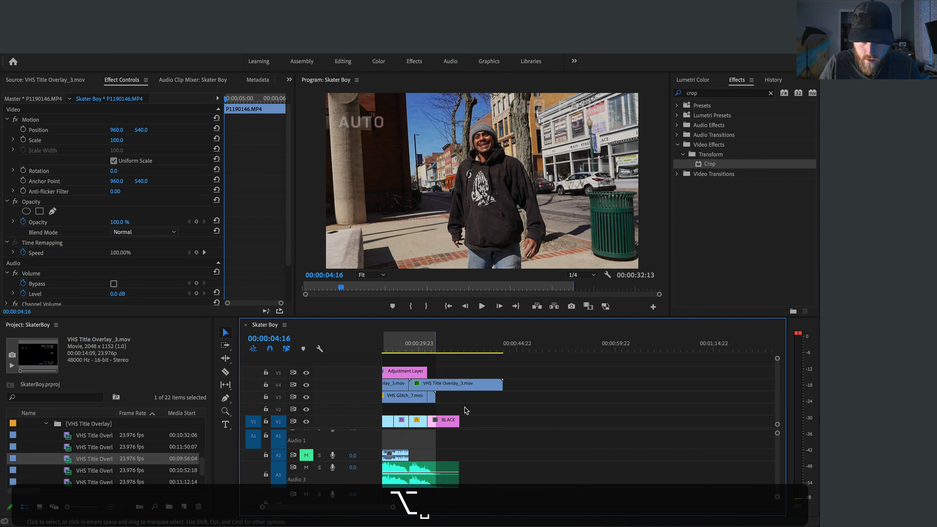
{"action": "scroll", "coordinate": [465, 407], "scroll_direction": "up", "scroll_amount": 3}
{"action": "left_click", "coordinate": [442, 384]}
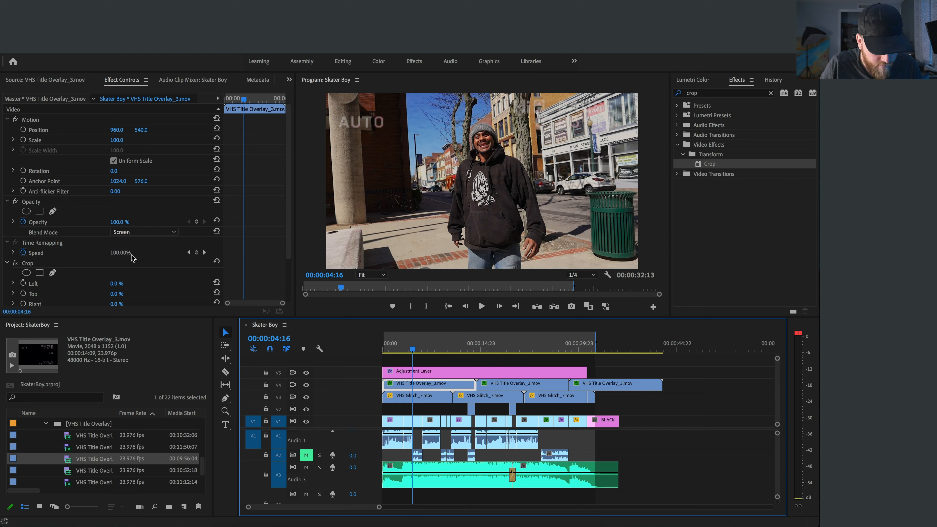
{"action": "left_click", "coordinate": [136, 233]}
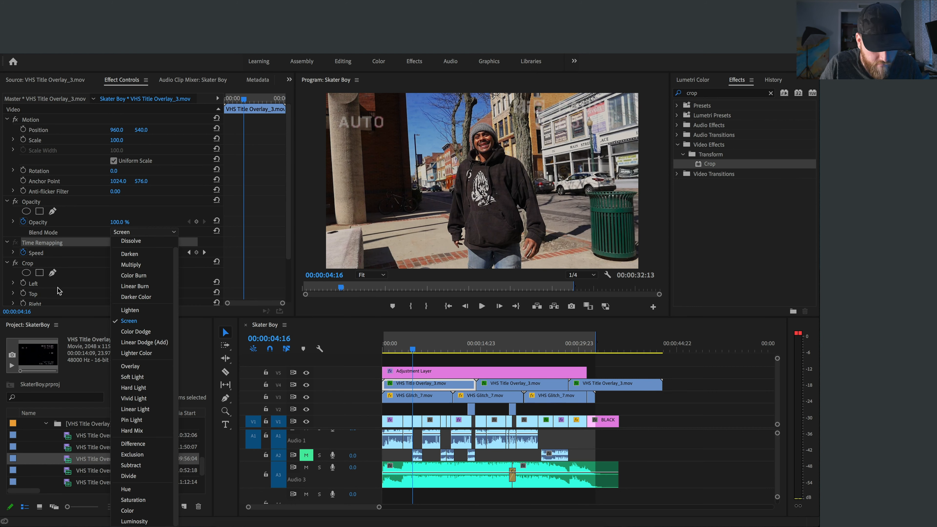
{"action": "left_click", "coordinate": [149, 388]}
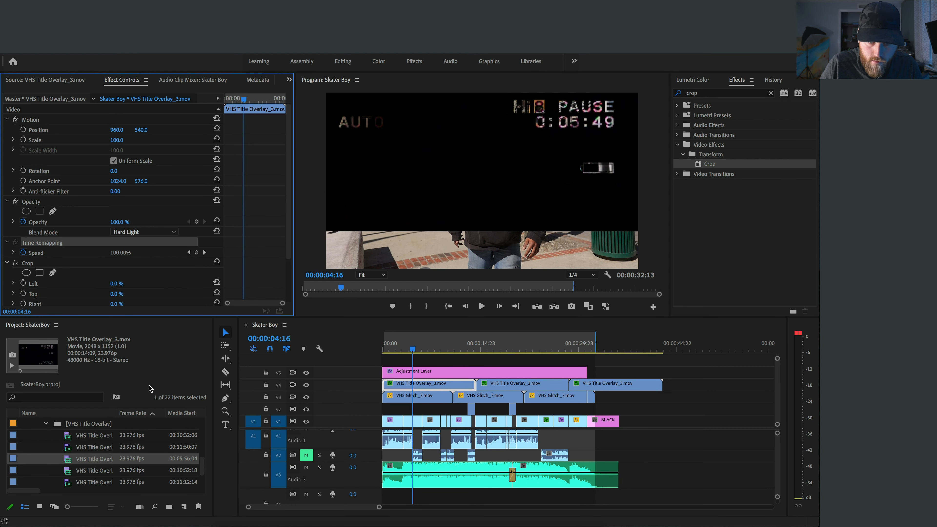
{"action": "left_click", "coordinate": [140, 232]}
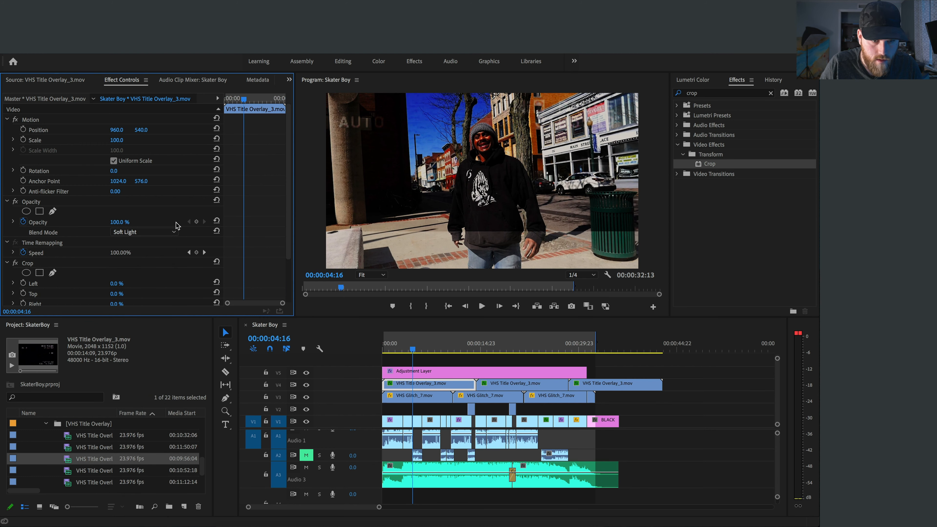
{"action": "left_click", "coordinate": [147, 232]}
{"action": "left_click", "coordinate": [146, 333]}
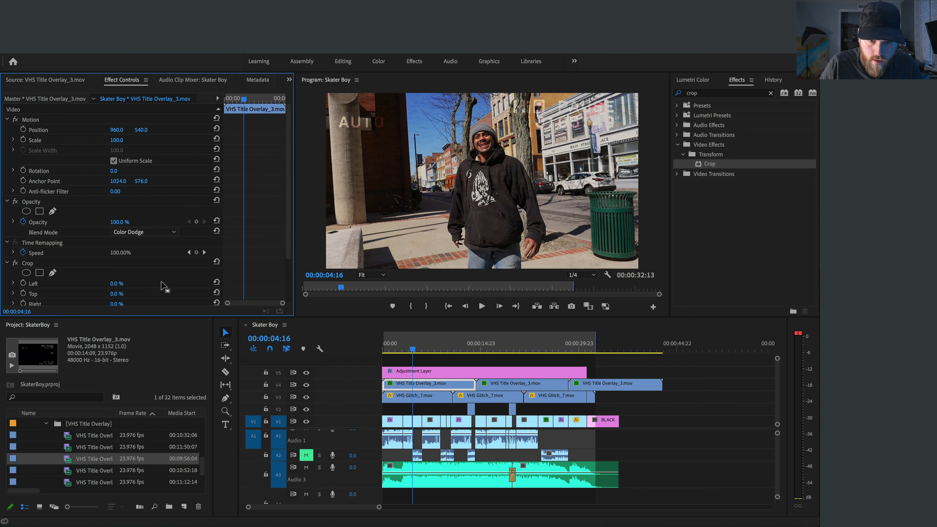
{"action": "left_click", "coordinate": [156, 230]}
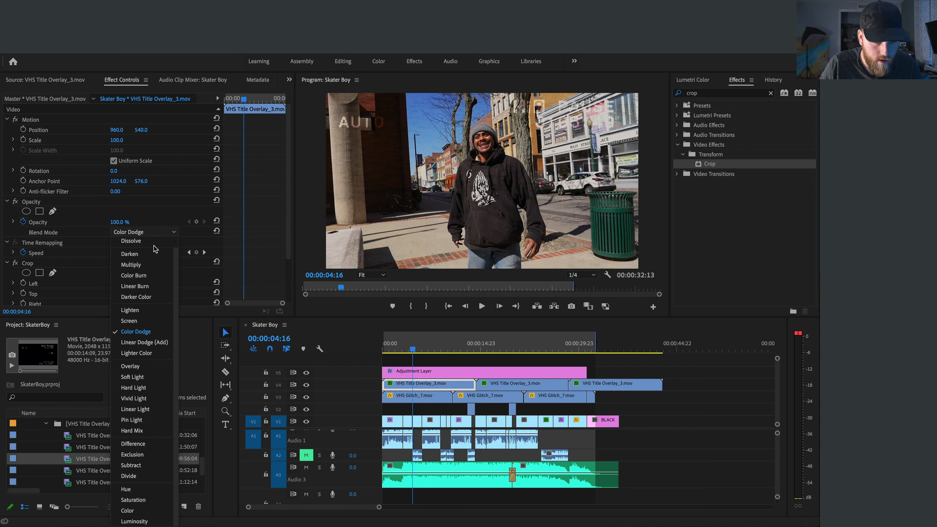
{"action": "left_click", "coordinate": [150, 312]}
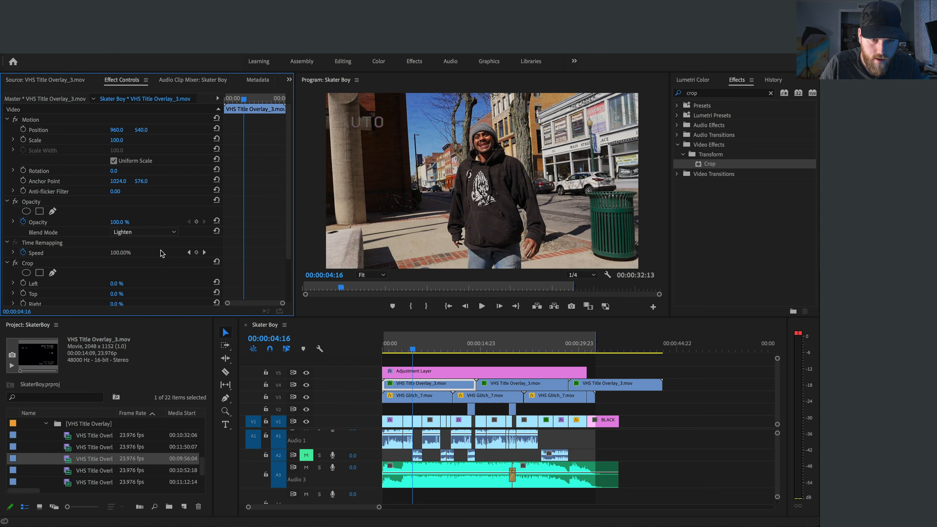
- Set the first VHS Title Overlay_3.mov's blend mode to Screen and play the sequence from the playhead
{"action": "left_click", "coordinate": [160, 232]}
{"action": "left_click", "coordinate": [148, 323]}
{"action": "key", "text": "space"}
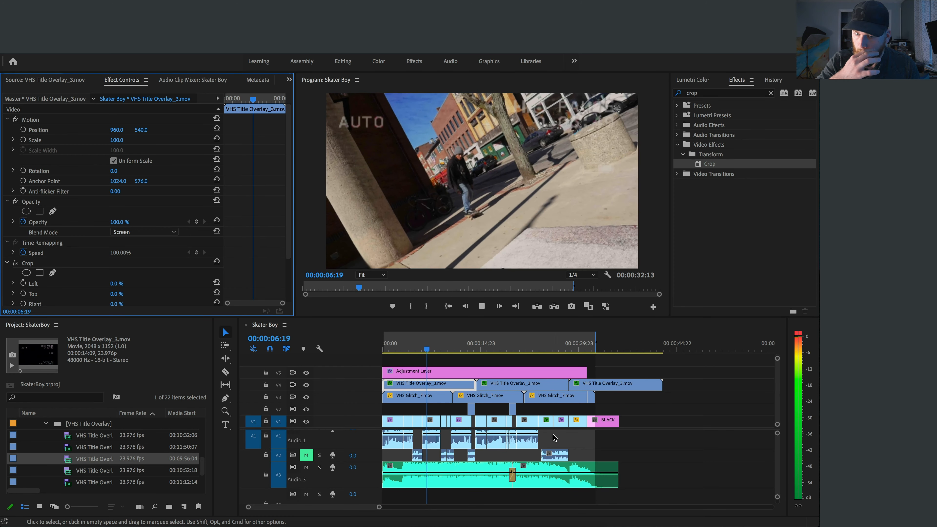
{"action": "key", "text": "space"}
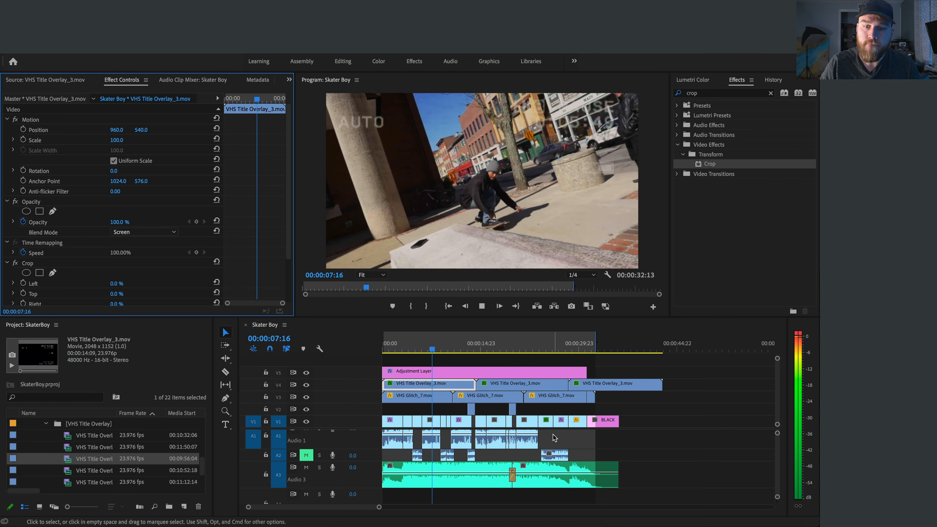